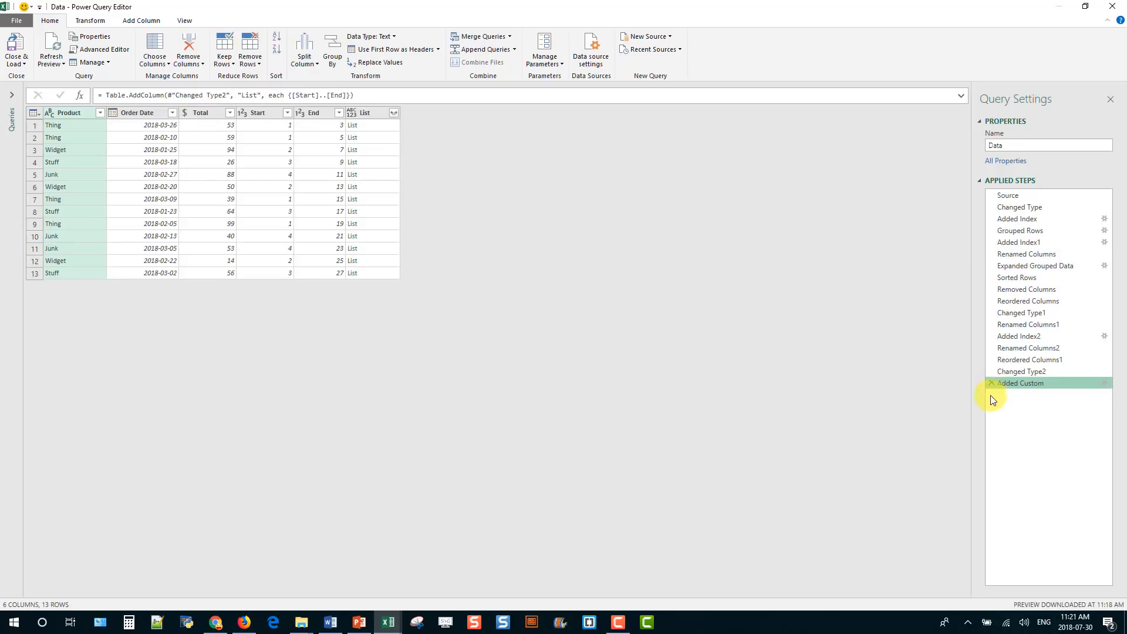
- Delete the Added Custom step, plus the Added Index1 step and every applied step following it in the Data query
left_click(991, 383)
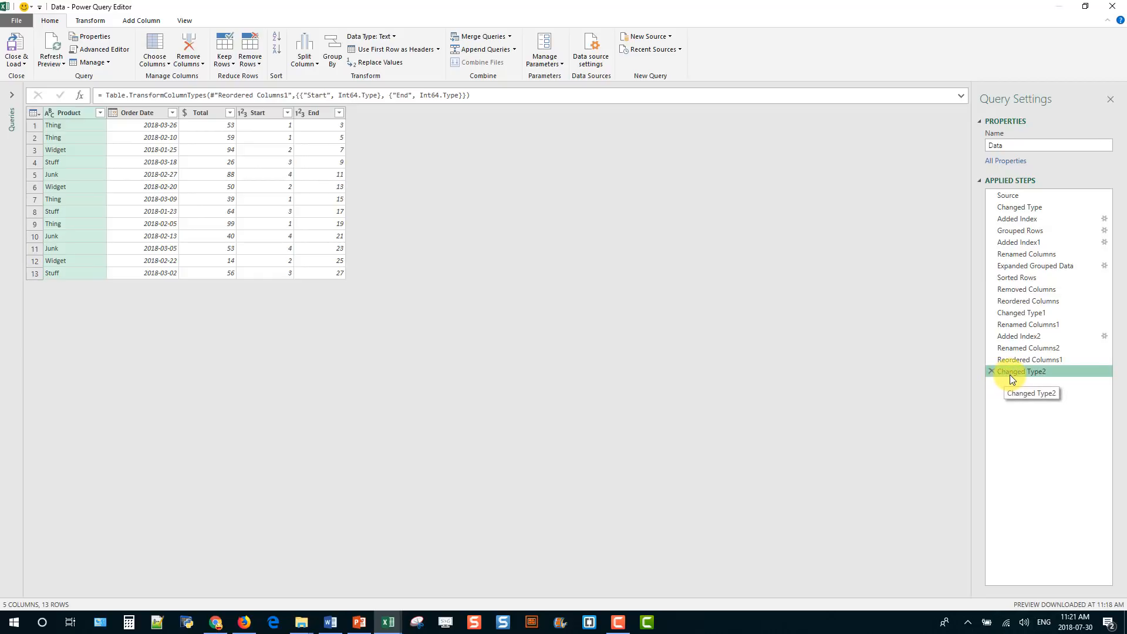
left_click(1020, 241)
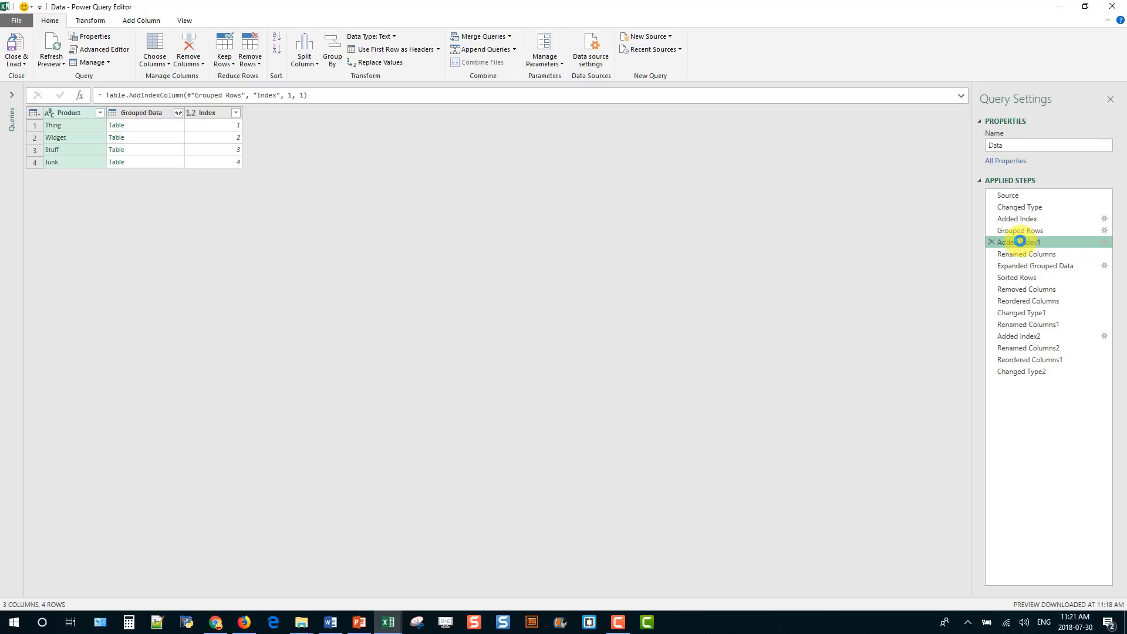
right_click(1021, 244)
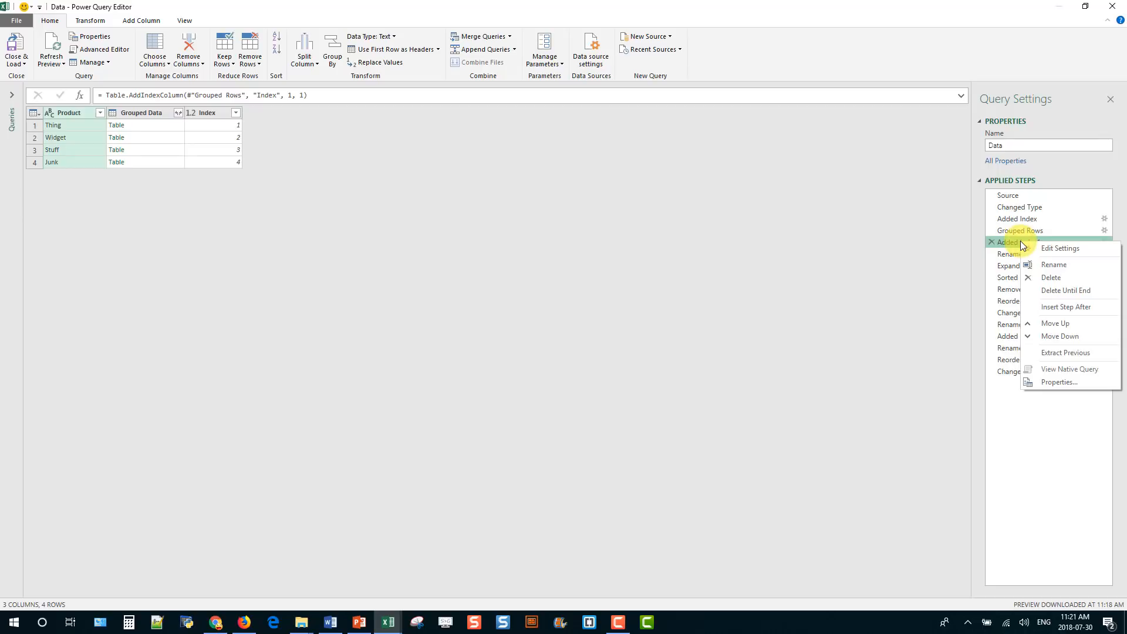
left_click(1058, 290)
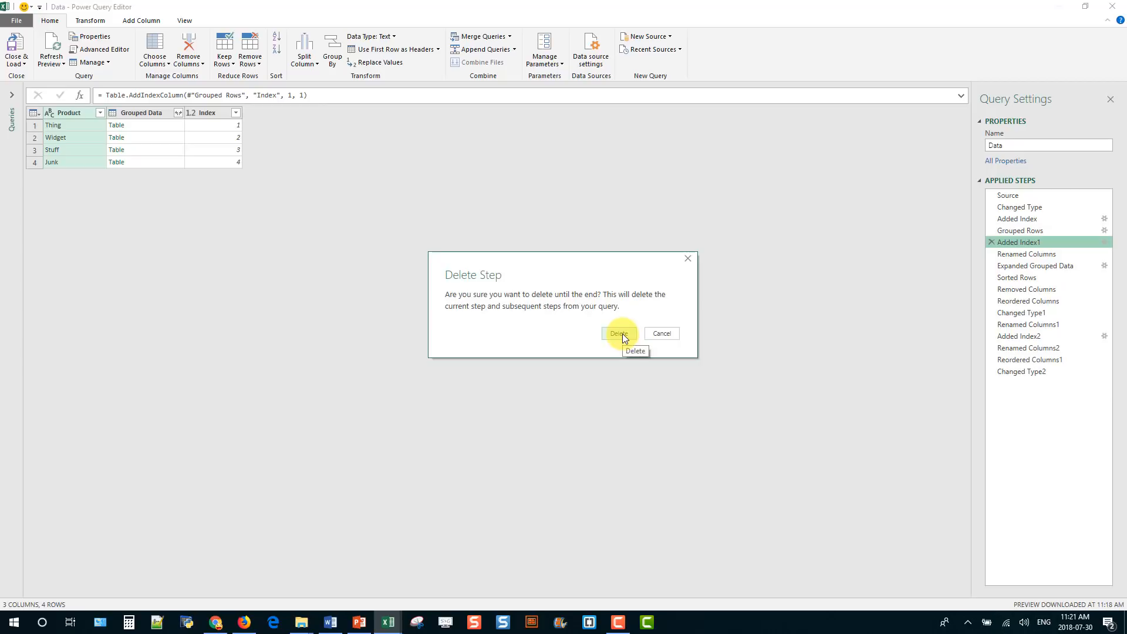
left_click(621, 333)
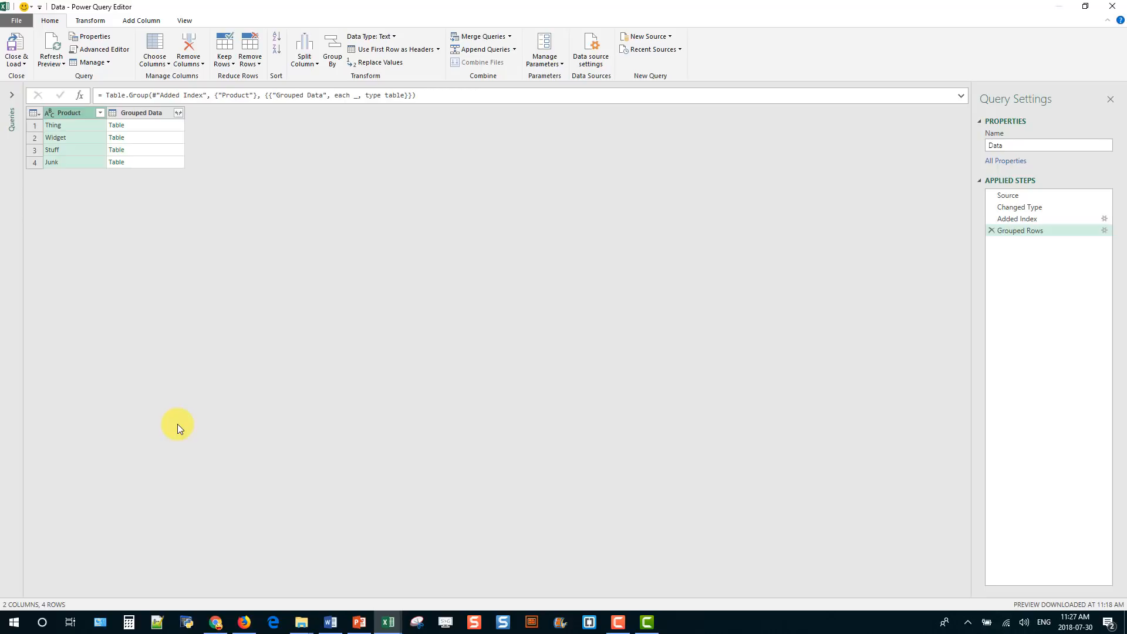
- Preview the Widget row's nested table in the Grouped Data column and open it
left_click(173, 140)
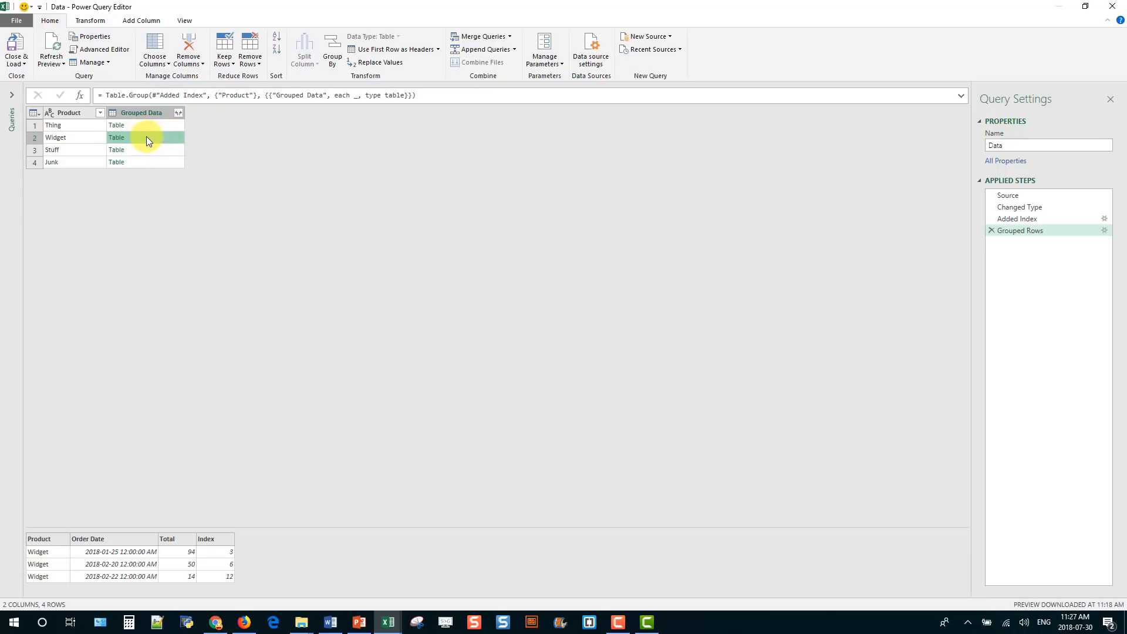
left_click(117, 142)
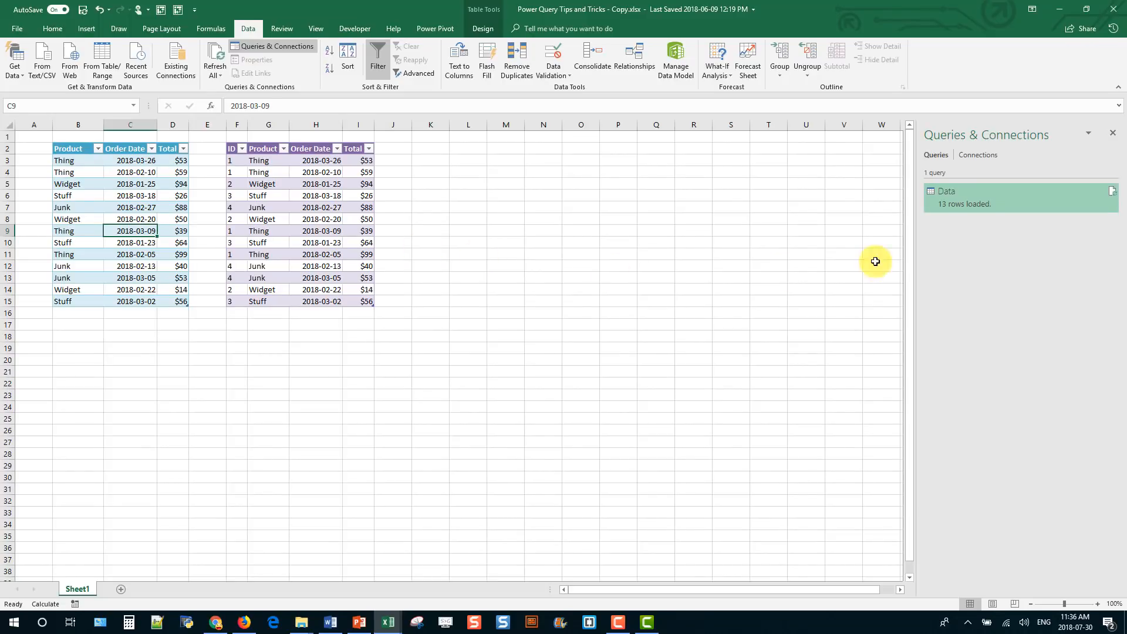
- Open the workbook's Data query for editing
mouse_move(1026, 198)
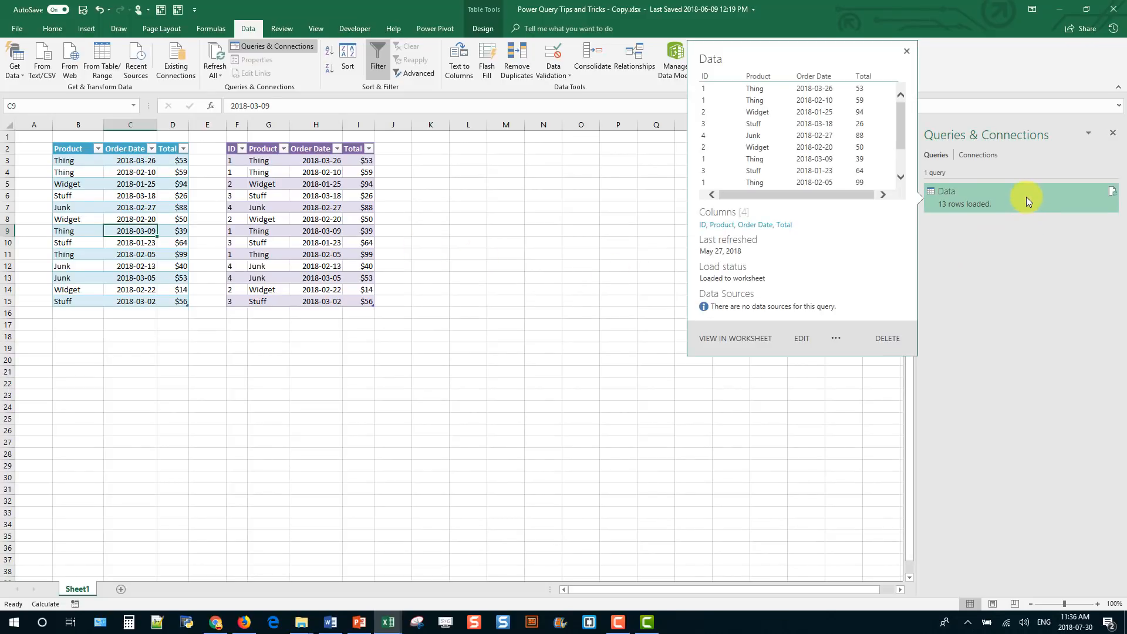
right_click(1026, 196)
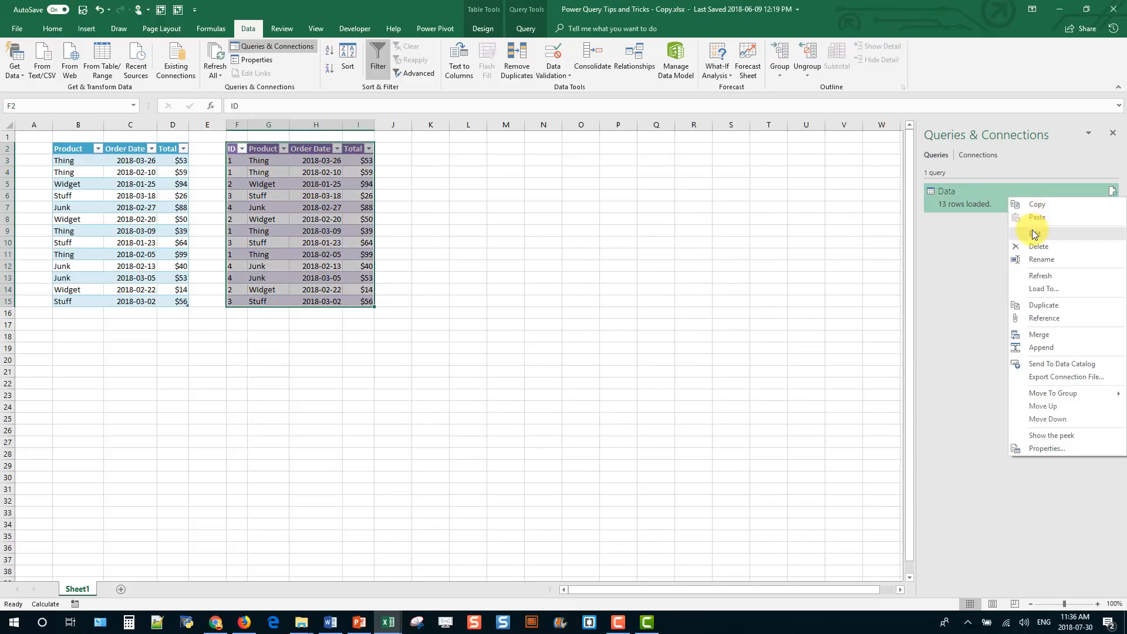
left_click(955, 244)
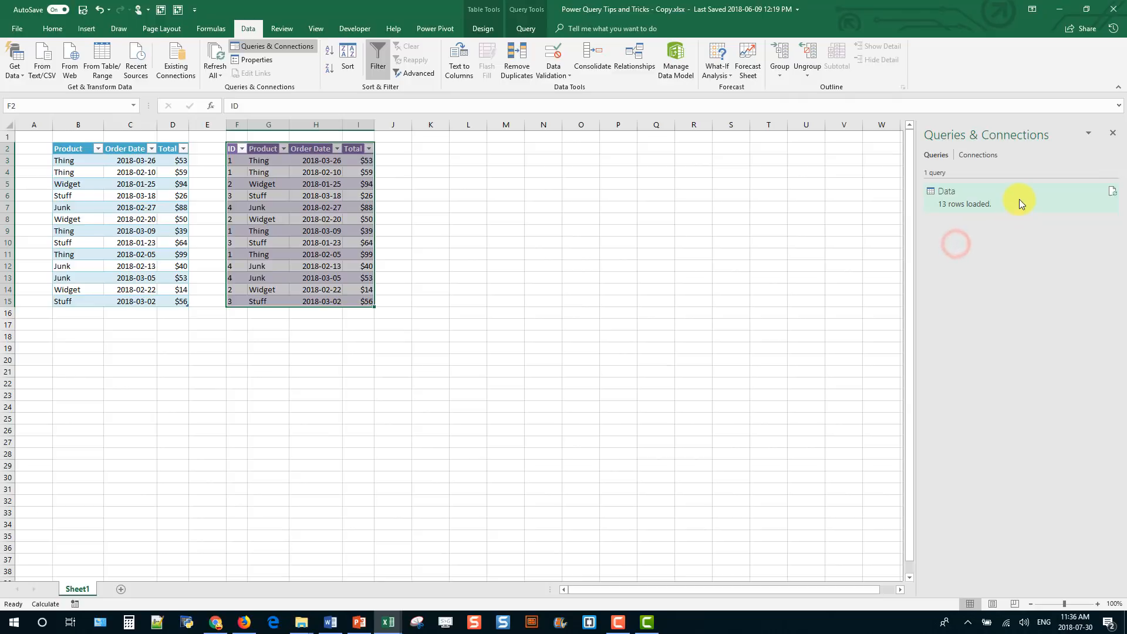
mouse_move(1019, 195)
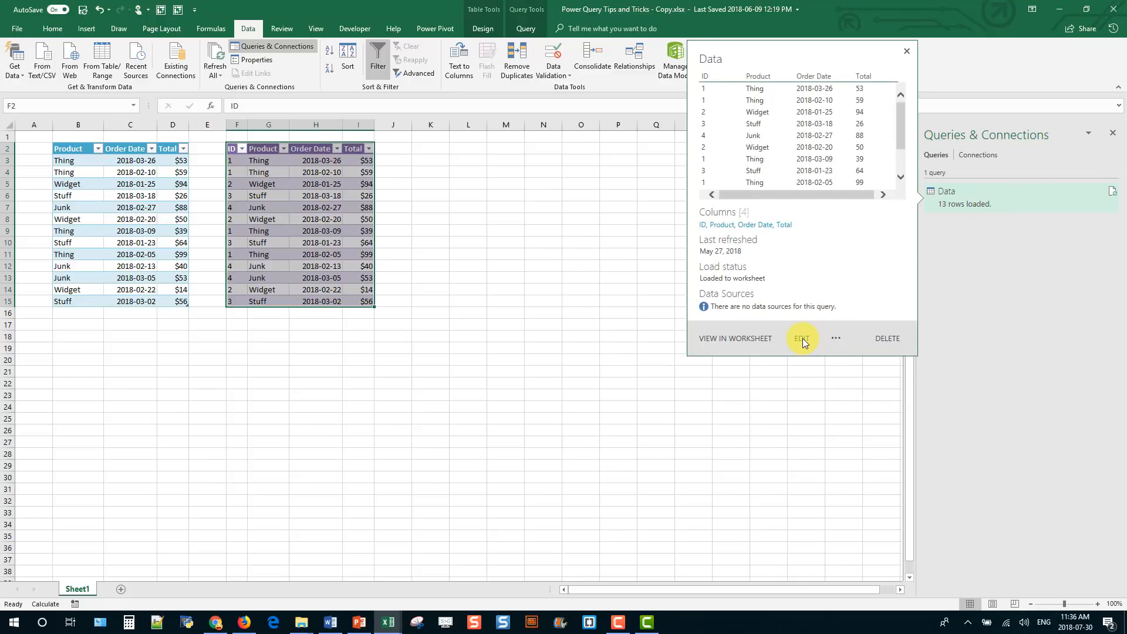
left_click(991, 252)
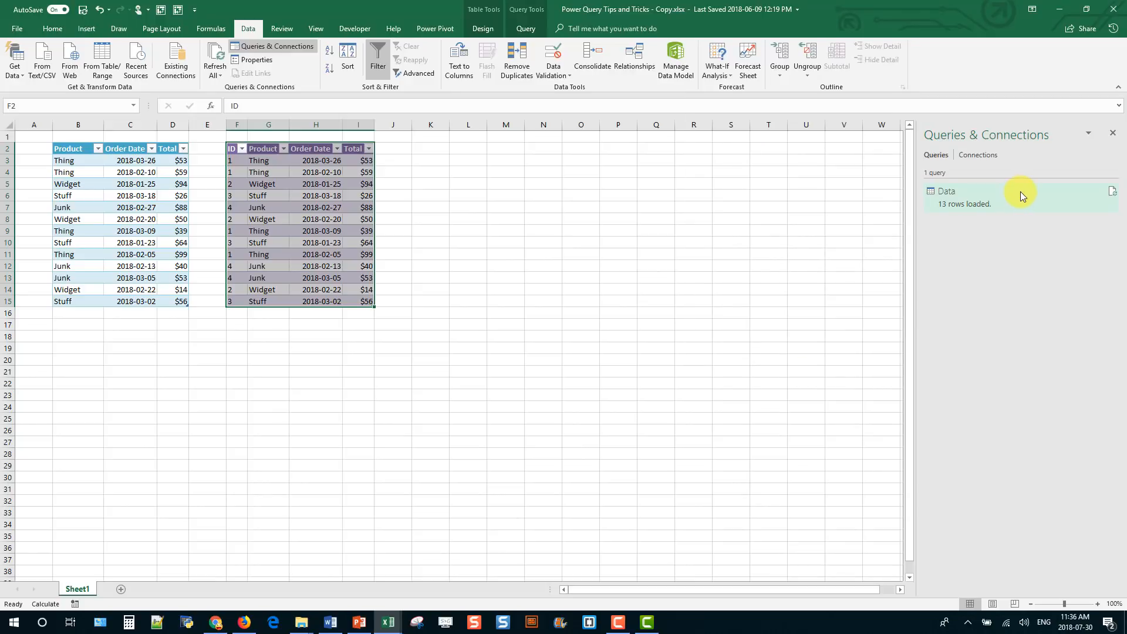
mouse_move(1020, 192)
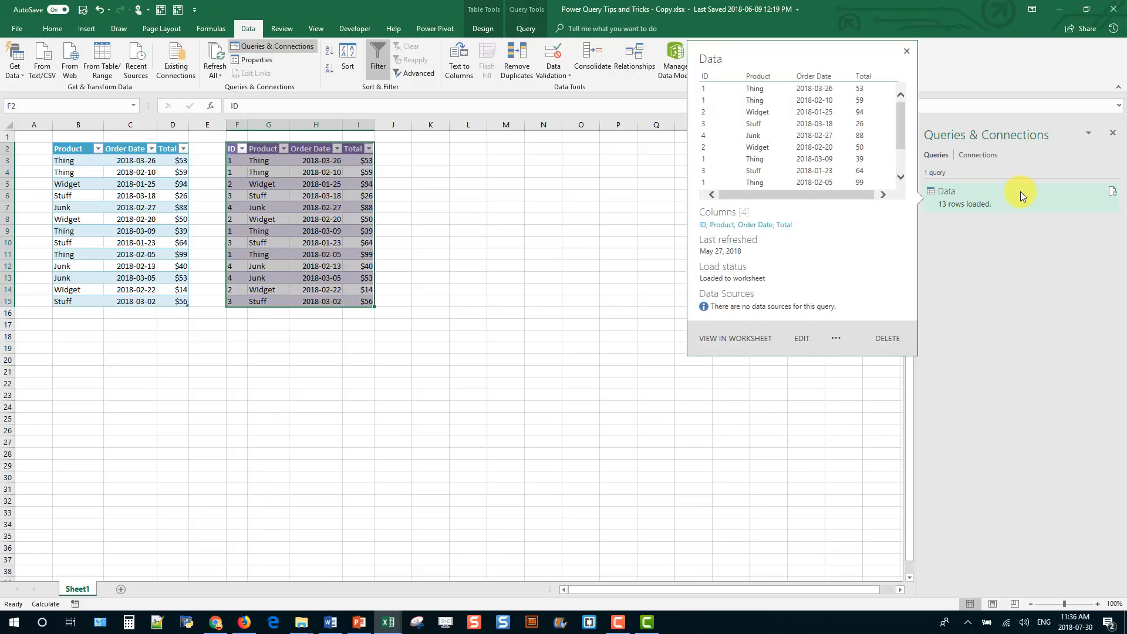
double_click(1020, 192)
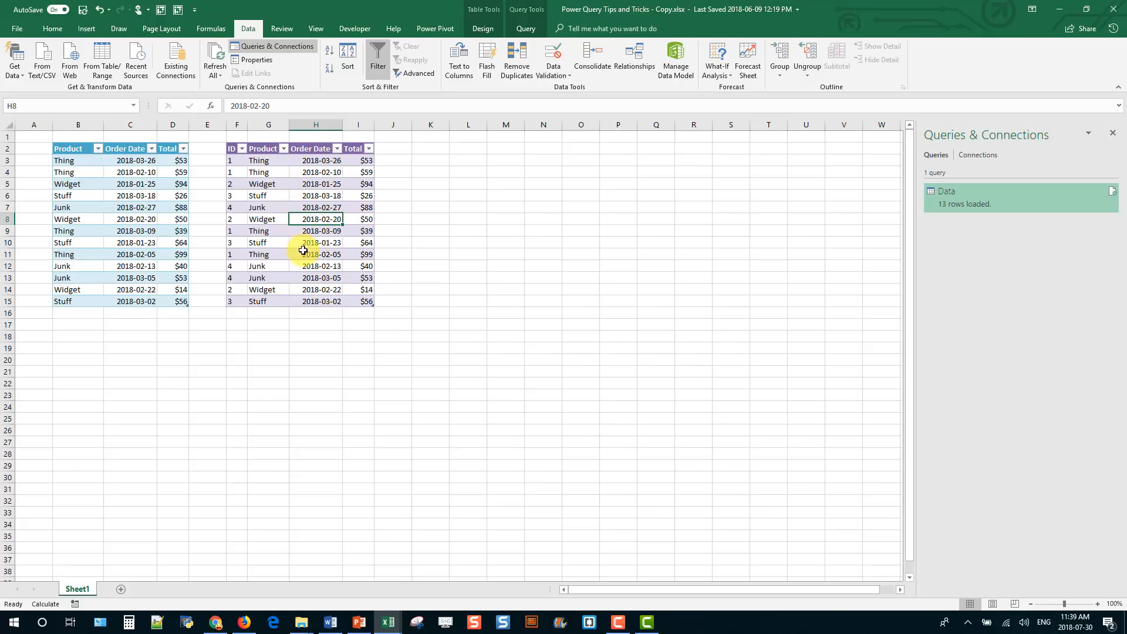
- Include row numbers in the external data properties of the Data query's output table and refresh the table
left_click(309, 208)
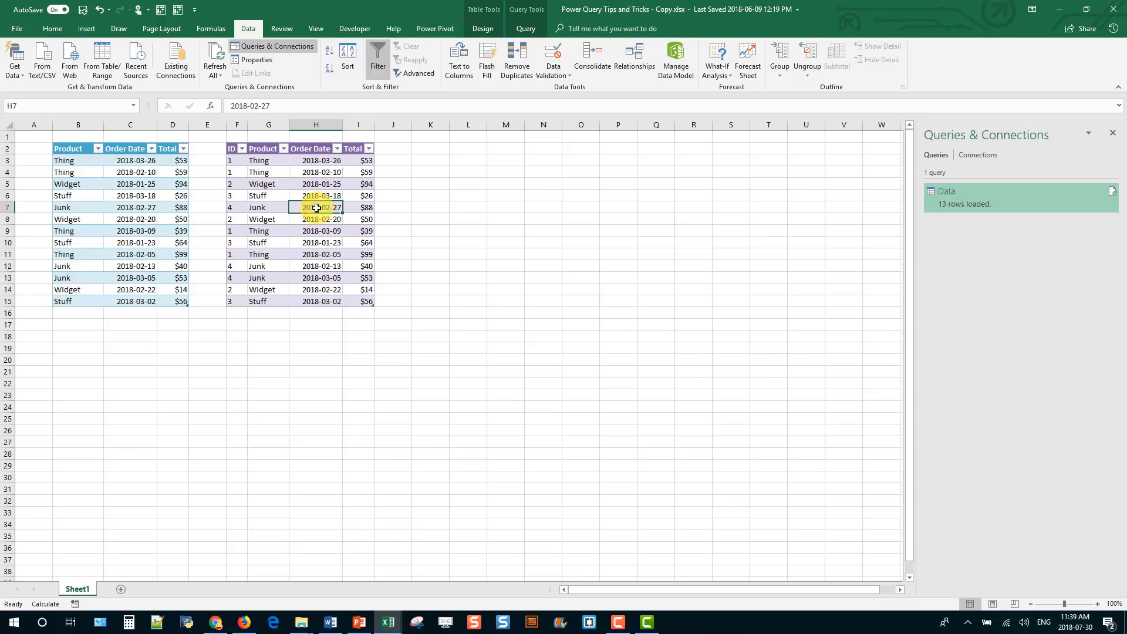
left_click(262, 62)
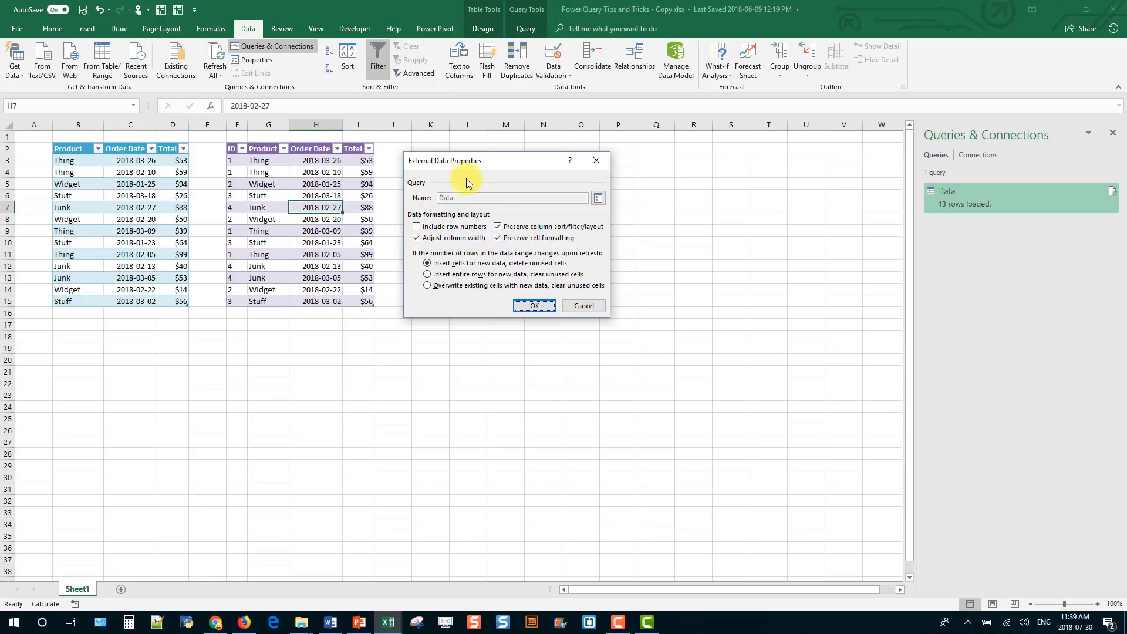
left_click(417, 228)
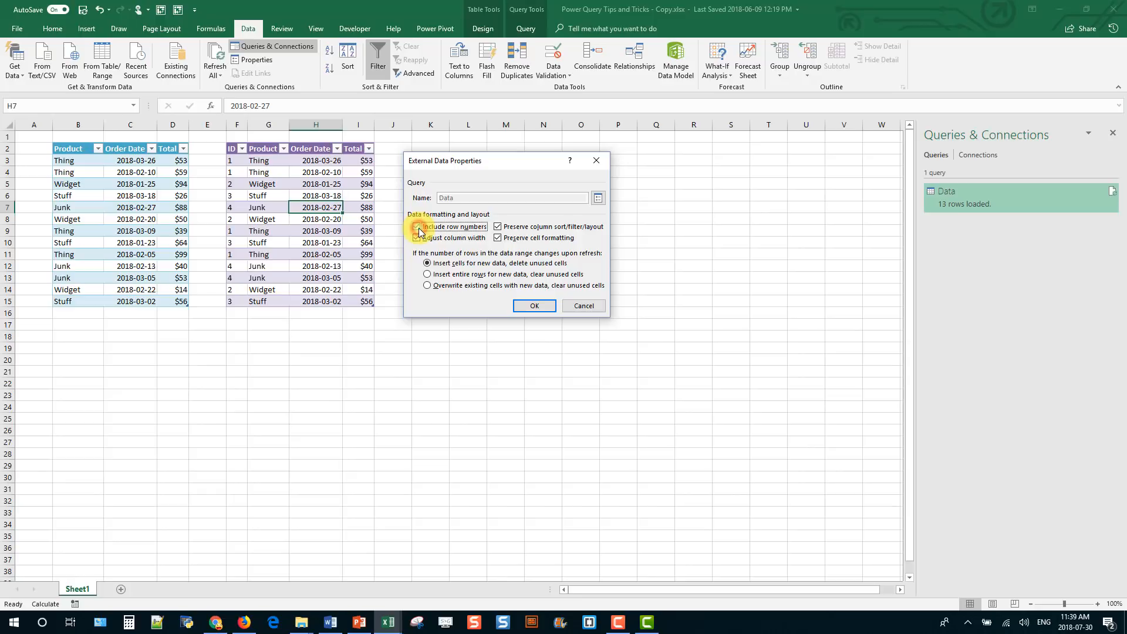
left_click(533, 306)
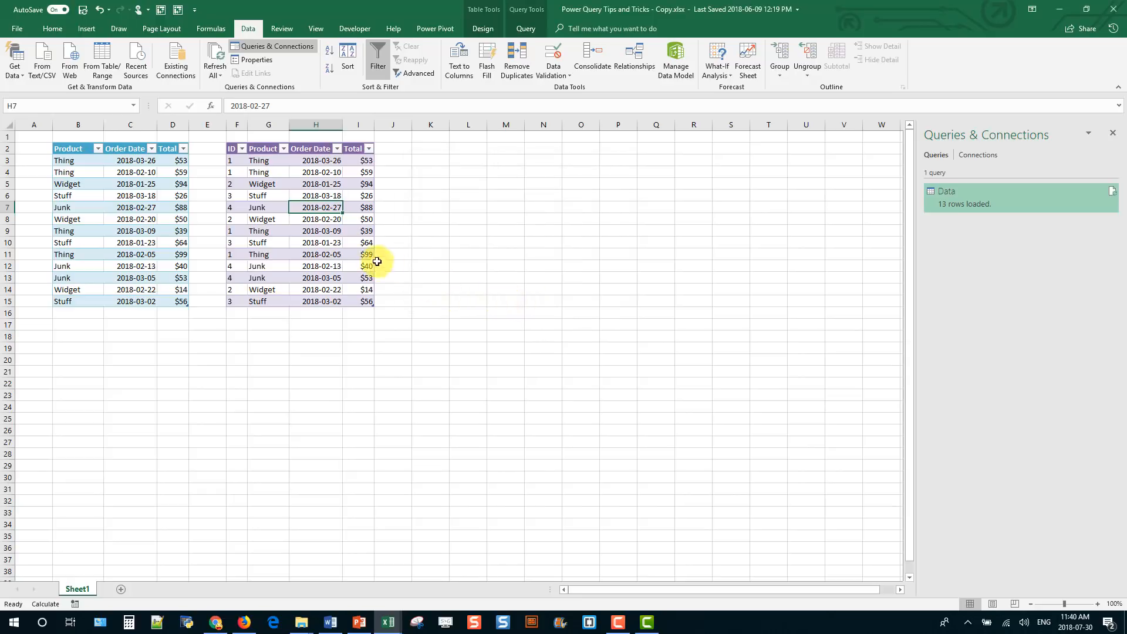
right_click(296, 209)
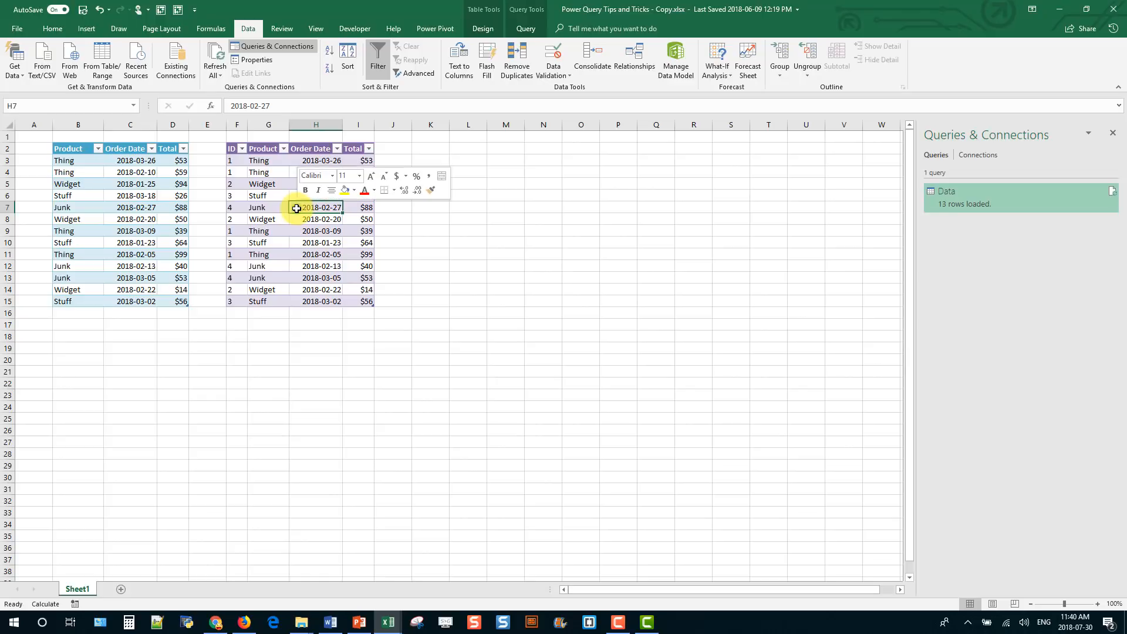
left_click(342, 309)
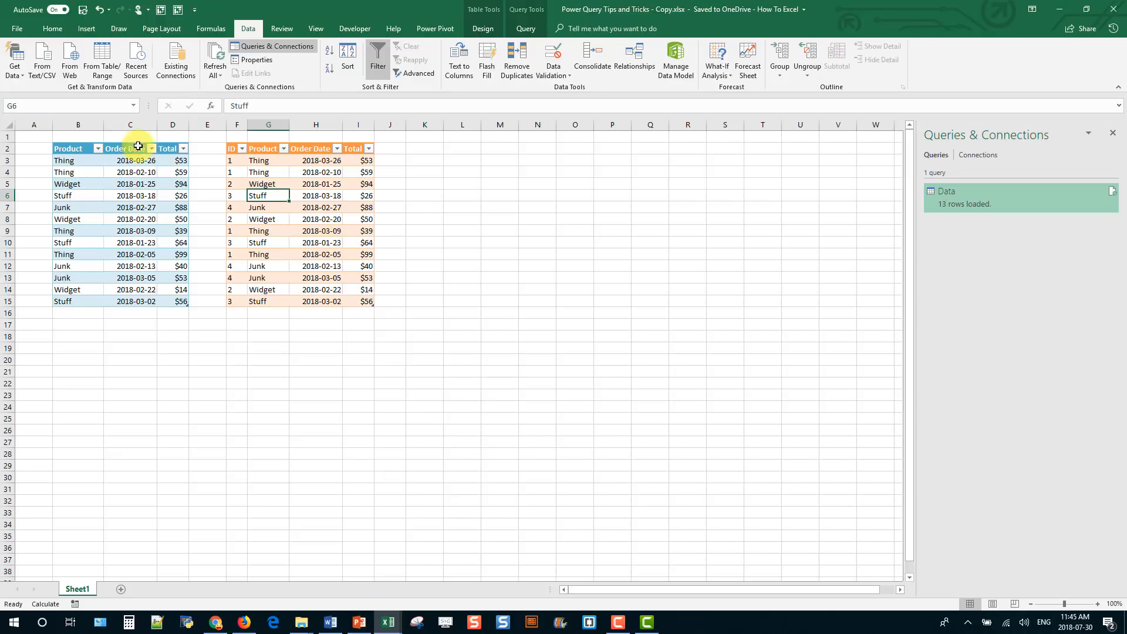
- Specify custom default load settings in the global query options, toggling Load to worksheet and Load to Data Model
left_click(21, 74)
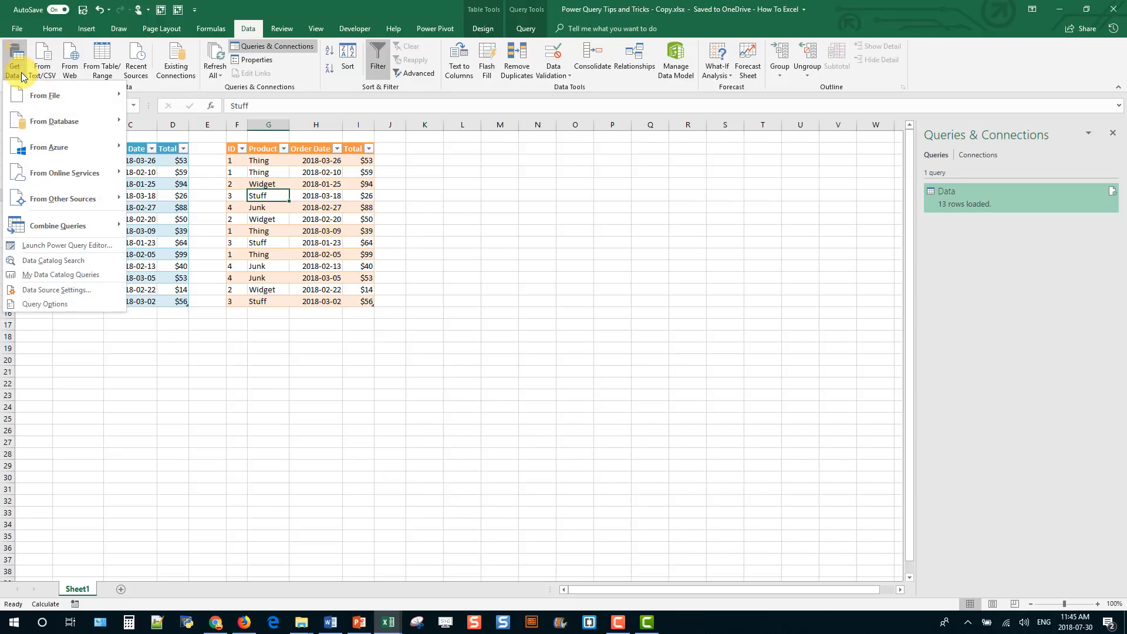
left_click(46, 306)
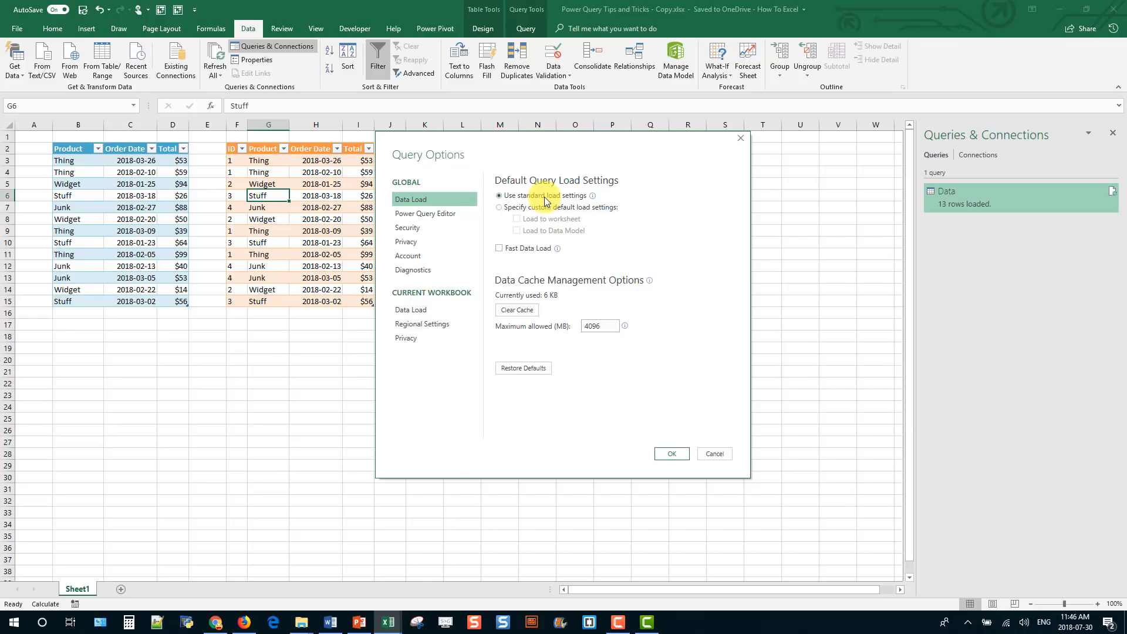
left_click(499, 208)
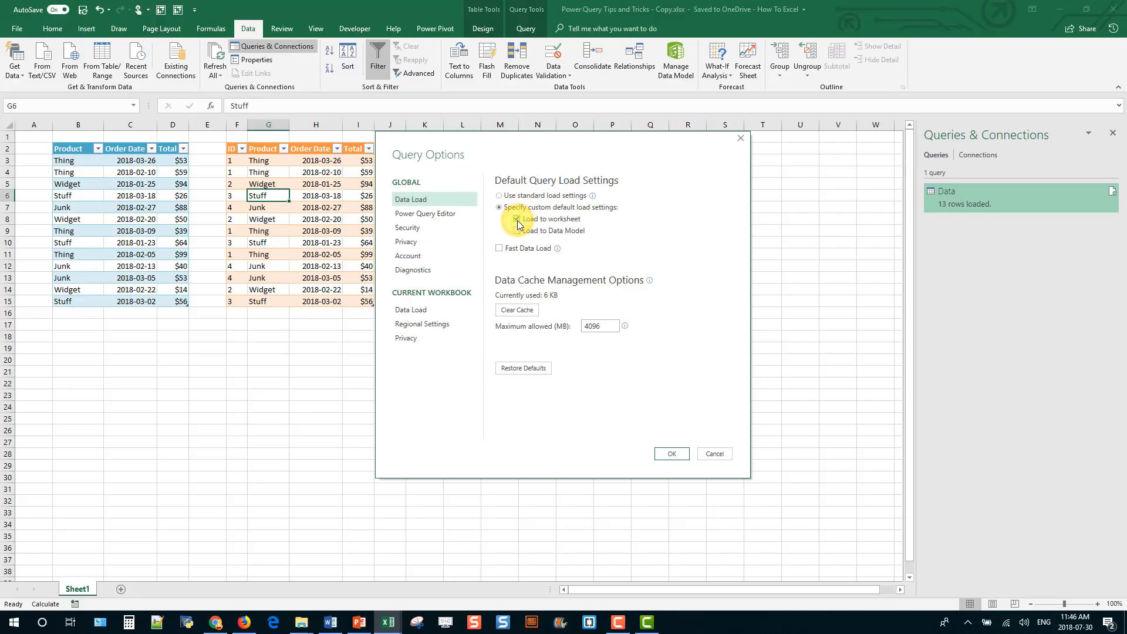
left_click(517, 219)
left_click(517, 232)
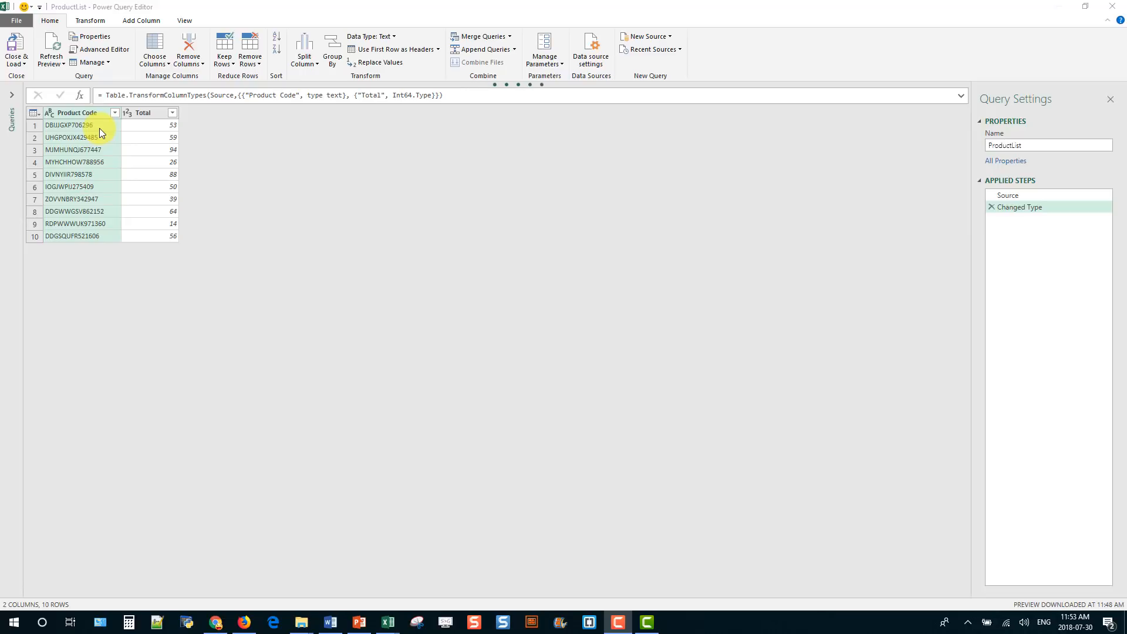
- Compare the ProductList data preview with and without the monospaced font, leaving monospaced on
left_click(187, 21)
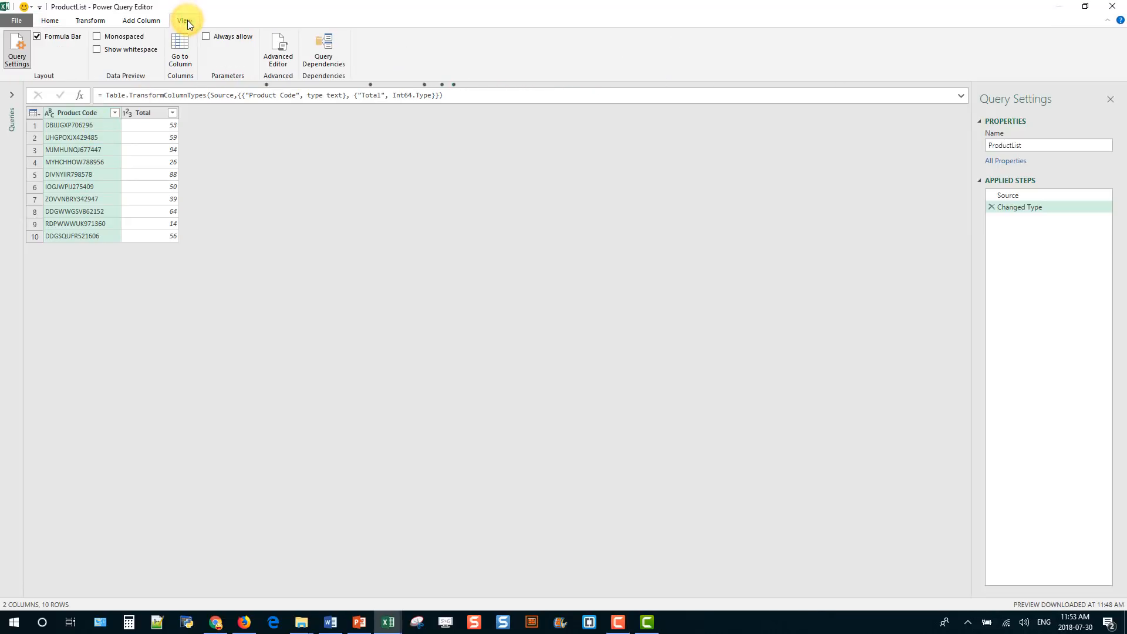
left_click(97, 37)
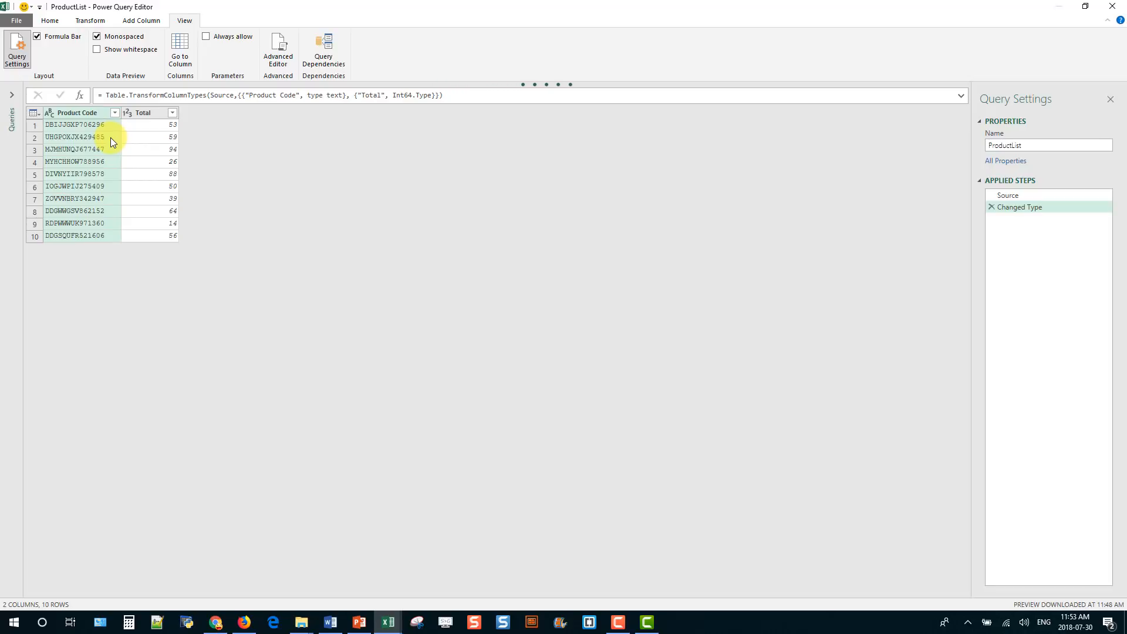
left_click(97, 37)
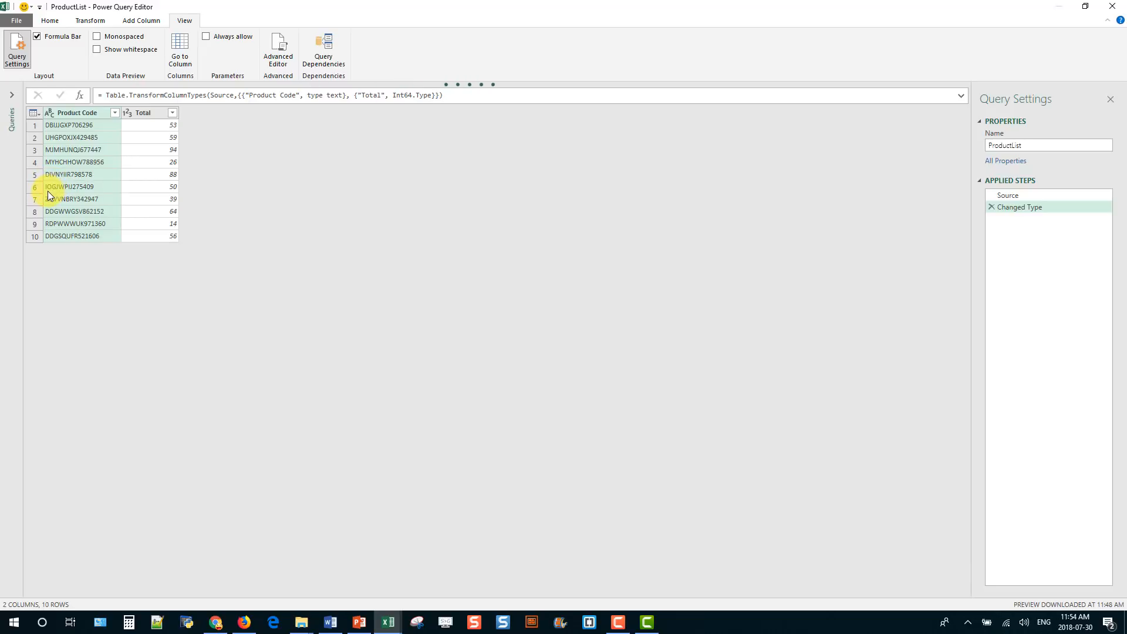
left_click(98, 36)
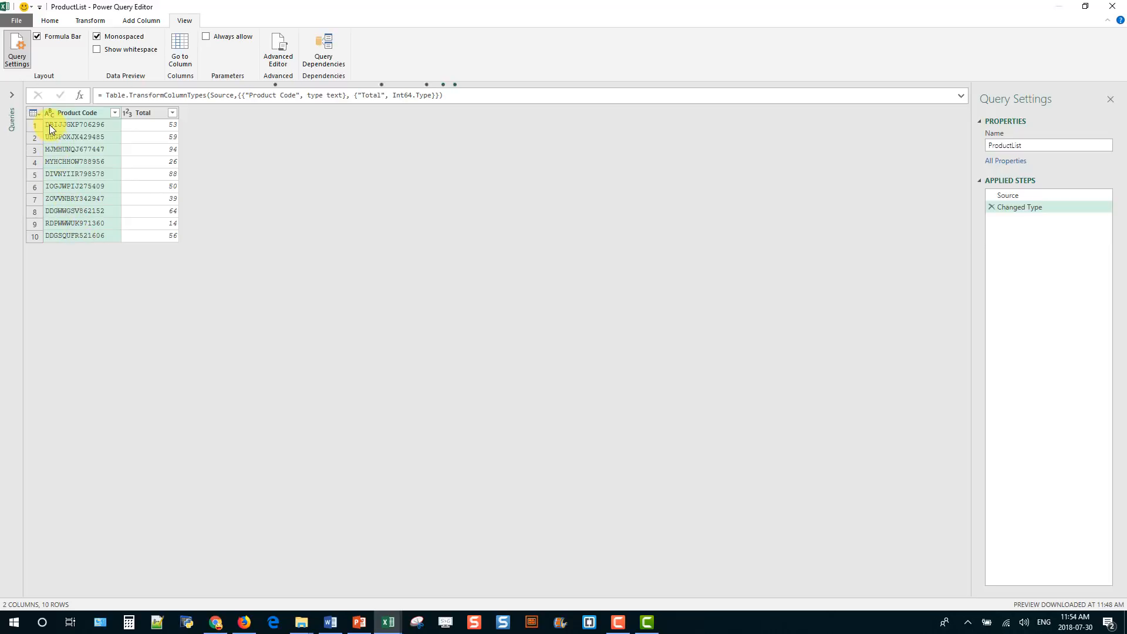
- Split the Product Code column by number of characters, repeatedly every 8 characters
right_click(105, 118)
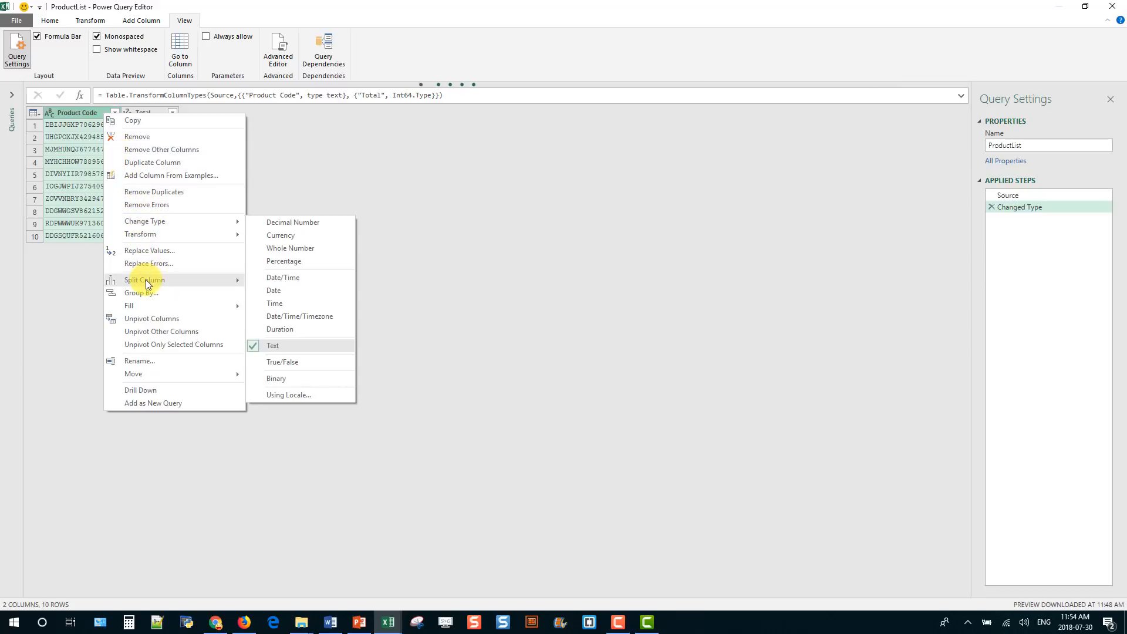
mouse_move(148, 278)
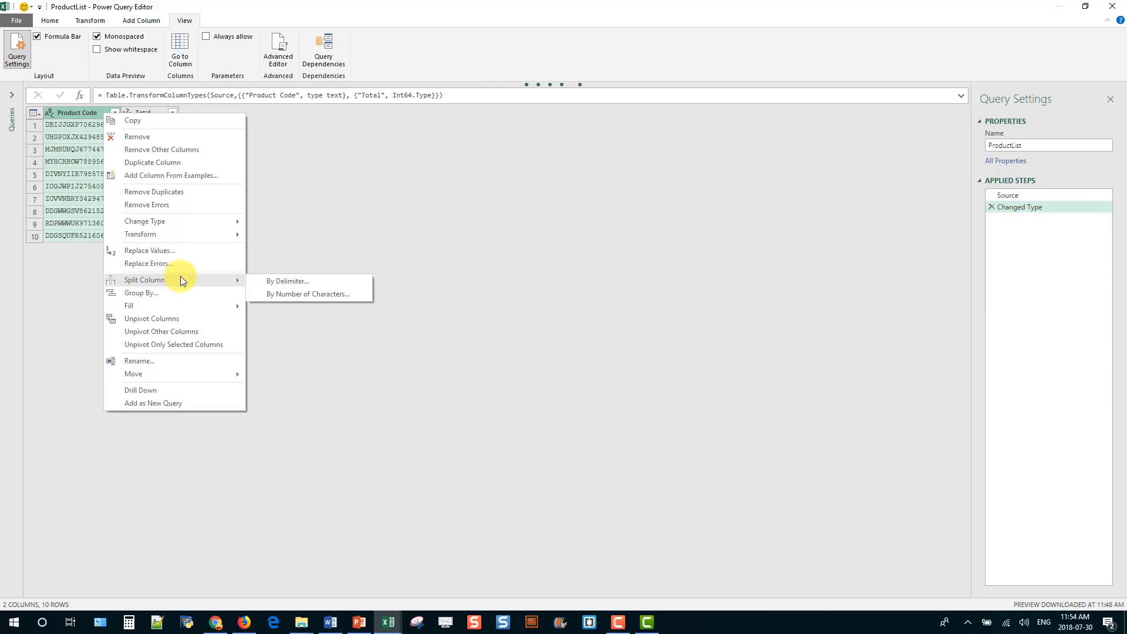
left_click(297, 298)
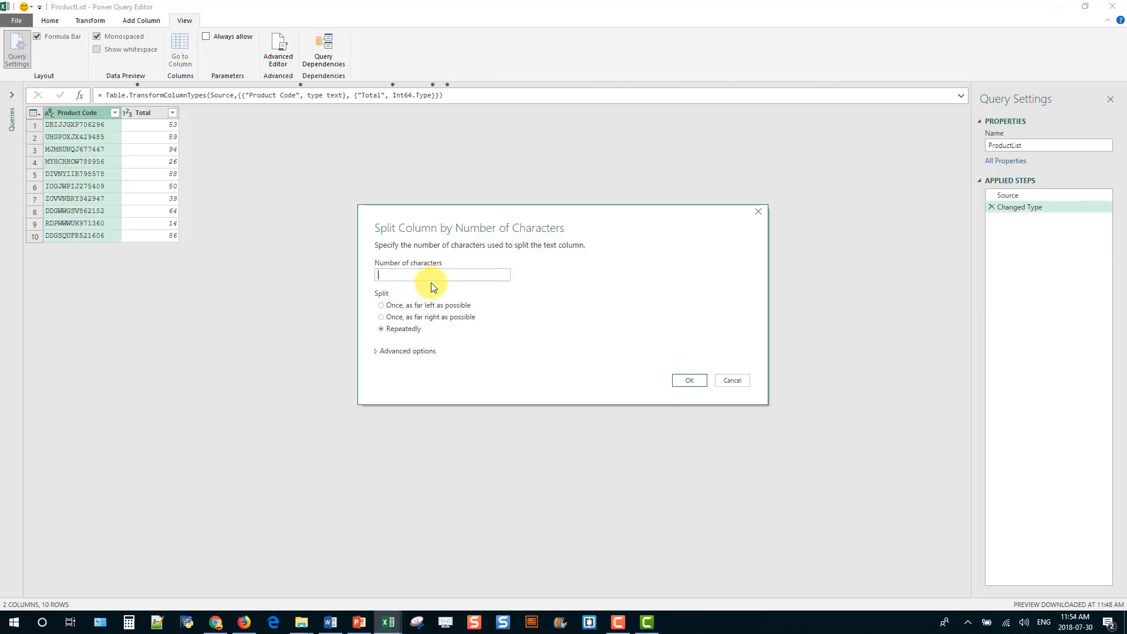
type("8")
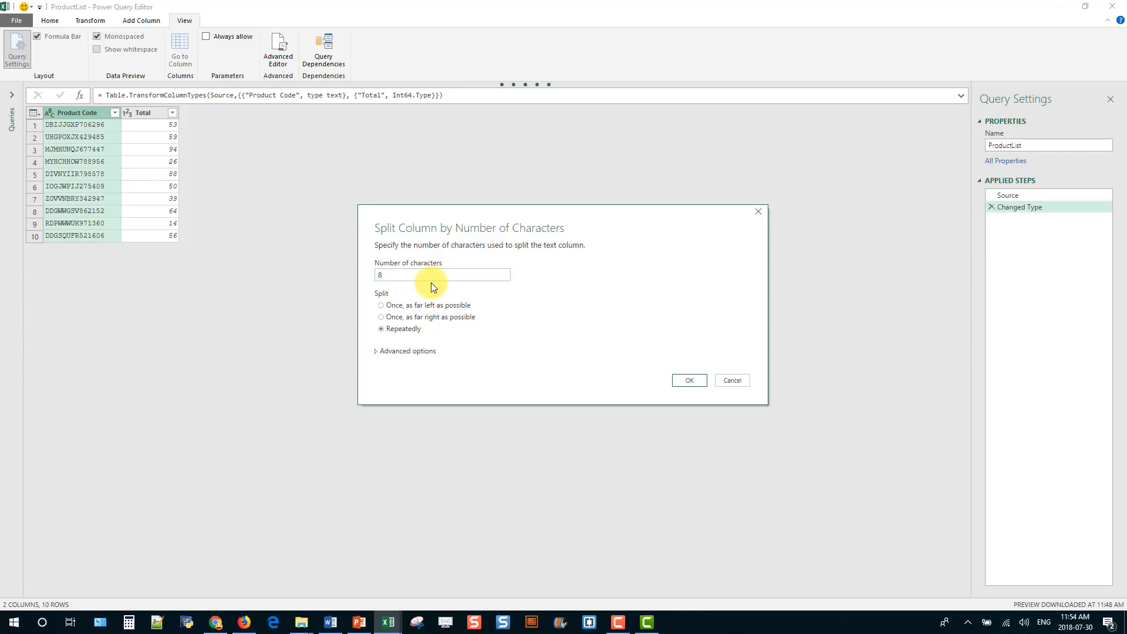
left_click(686, 380)
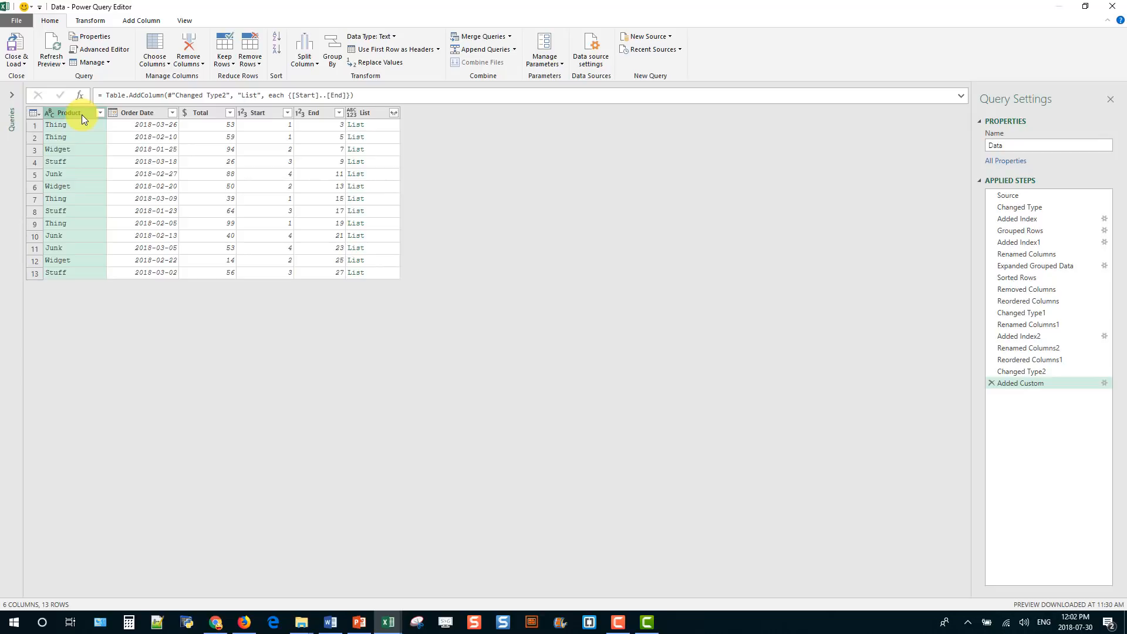
- Move the column selection in the Data query from Product across to the List column
key("Right")
key("Right")
key("Right")
key("Right")
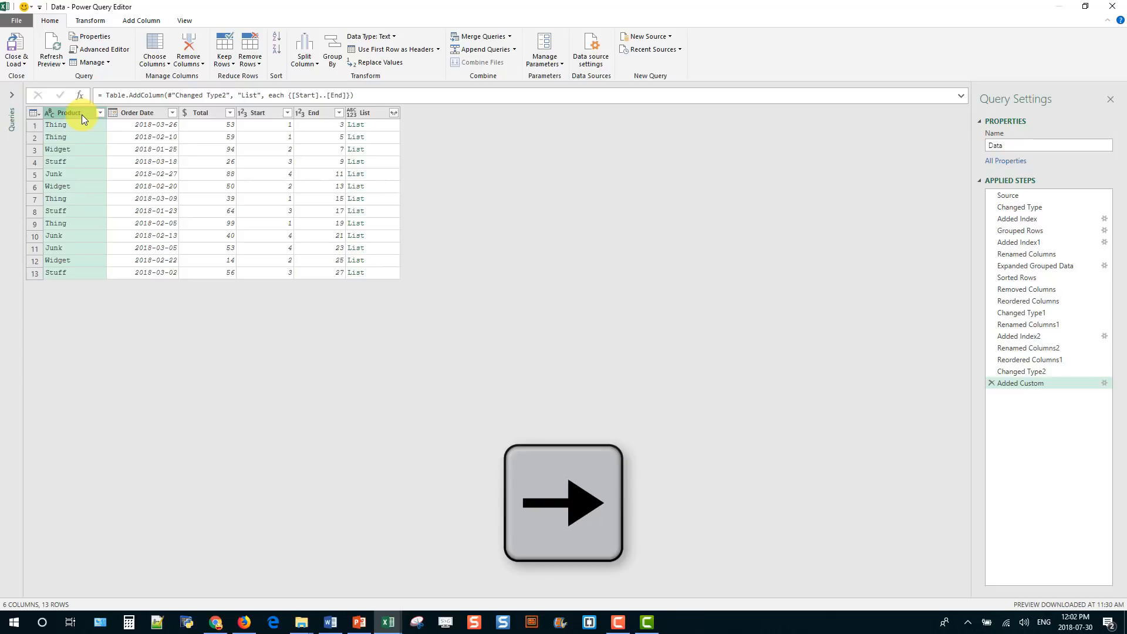
key("Right")
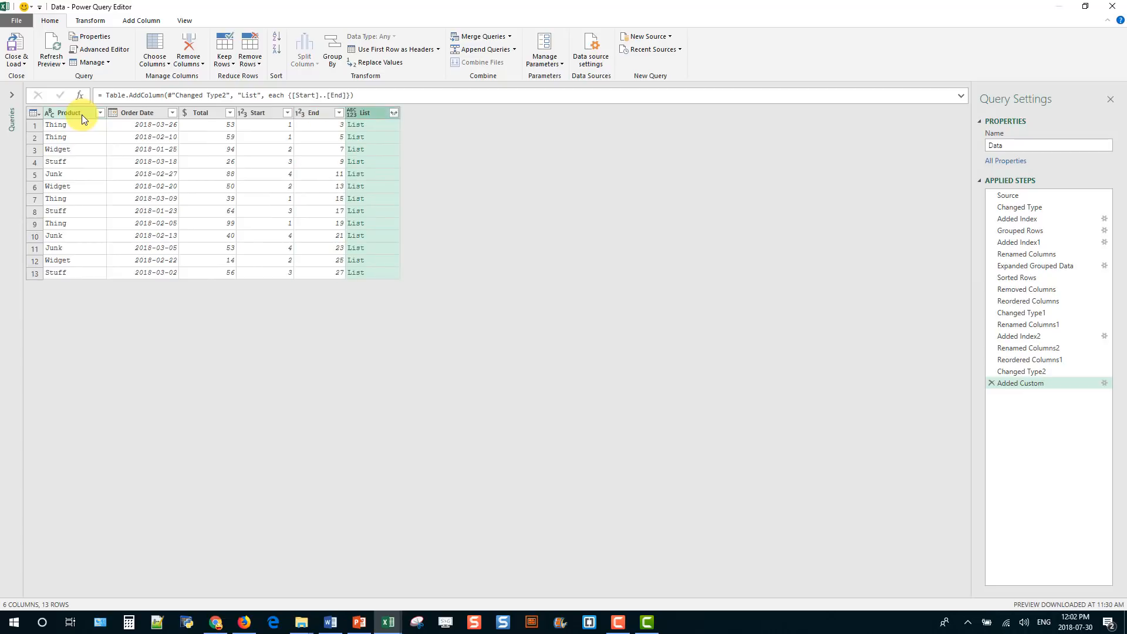
- Move the column selection in the Data query from List back across to the Product column
key("Left")
key("Left")
key("Left")
key("Left")
key("Left")
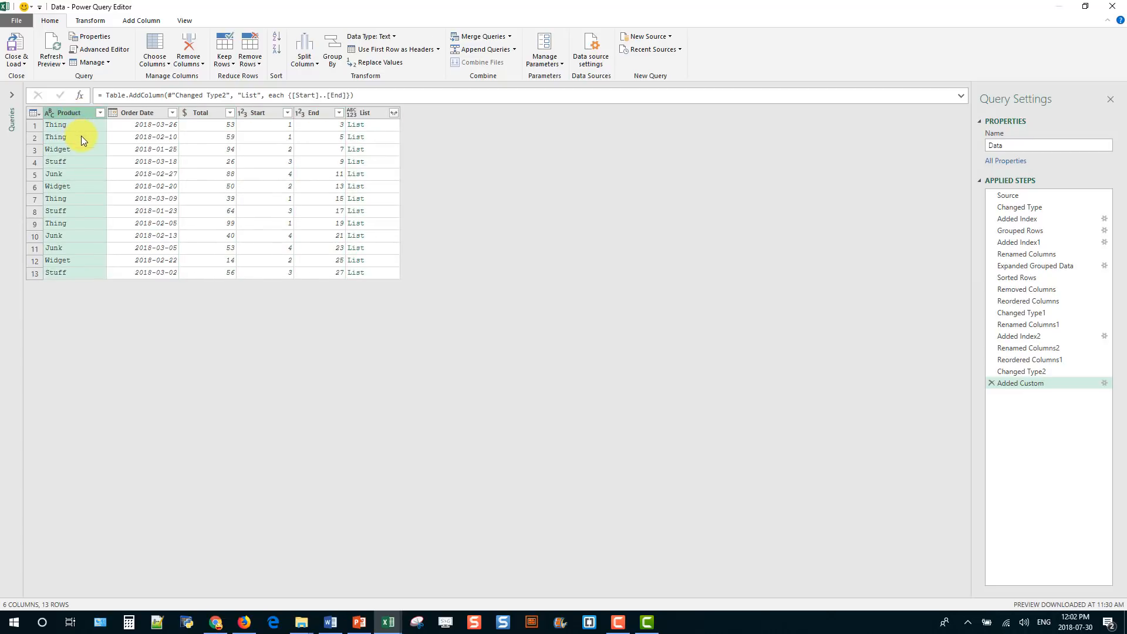
- Select the row 4 cell in the Total column, extend the selection to the whole column, and extend it to the entire table
left_click(206, 162)
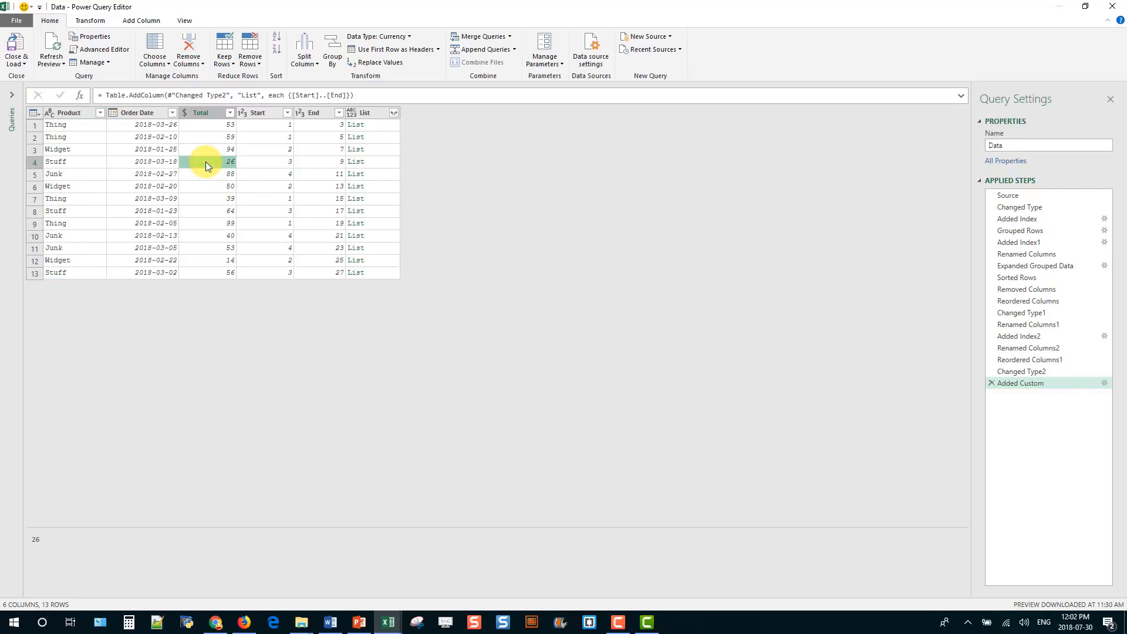
key("ctrl+space")
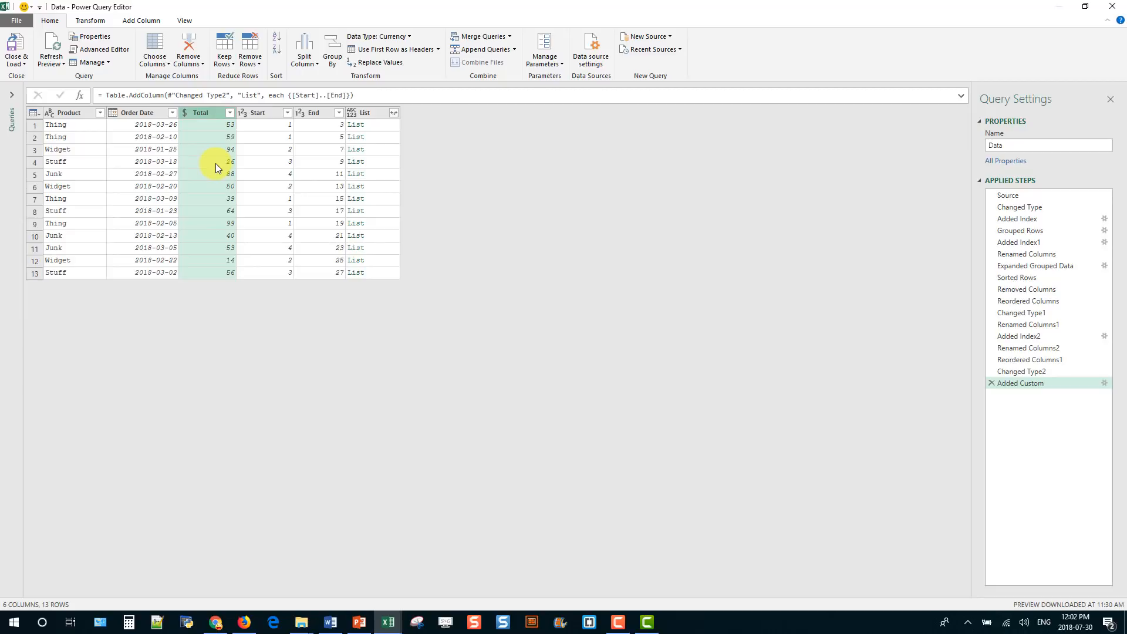
key("ctrl+a")
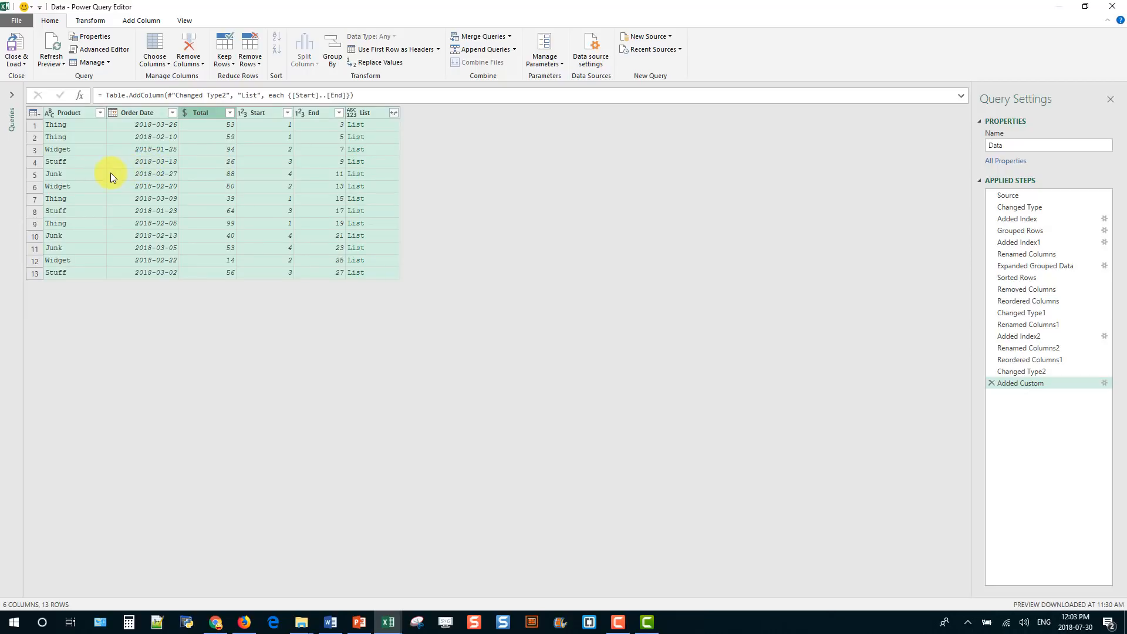
- Select row 5 of the Data preview and move the row selection up and down through neighbouring rows
left_click(34, 175)
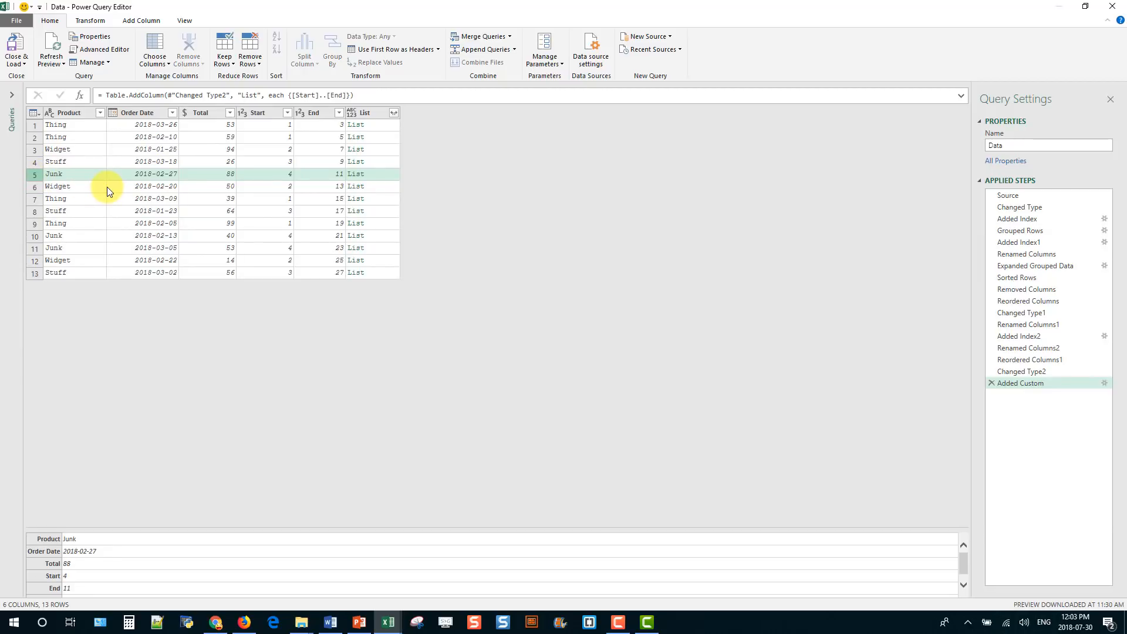
key("Up")
key("Up")
key("Up")
key("Down")
key("Down")
key("Down")
key("Down")
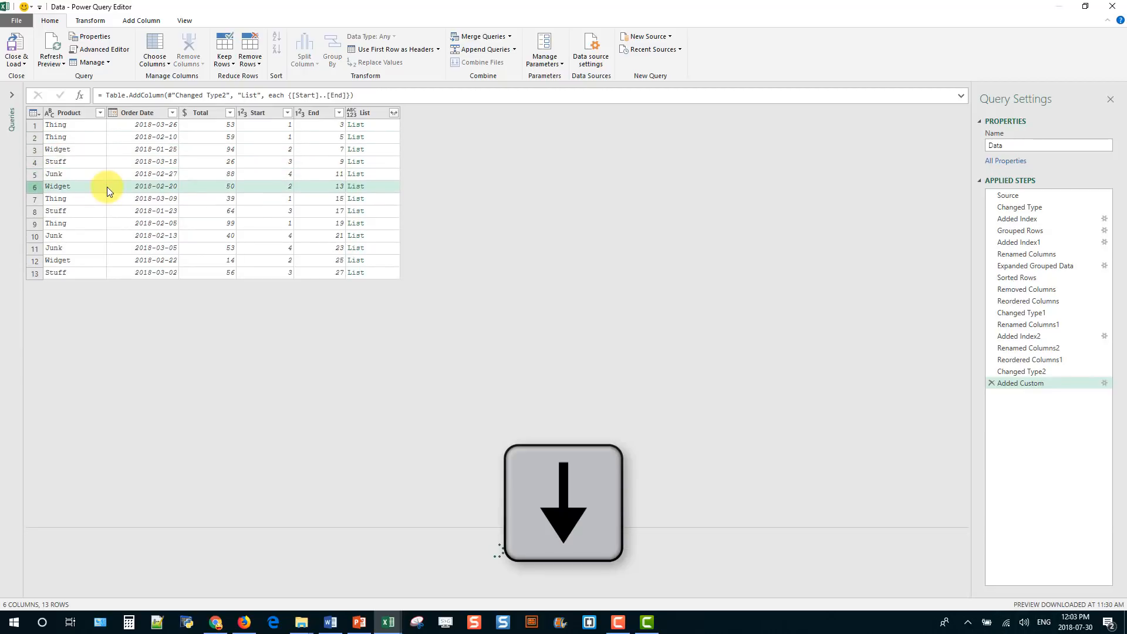
key("Down")
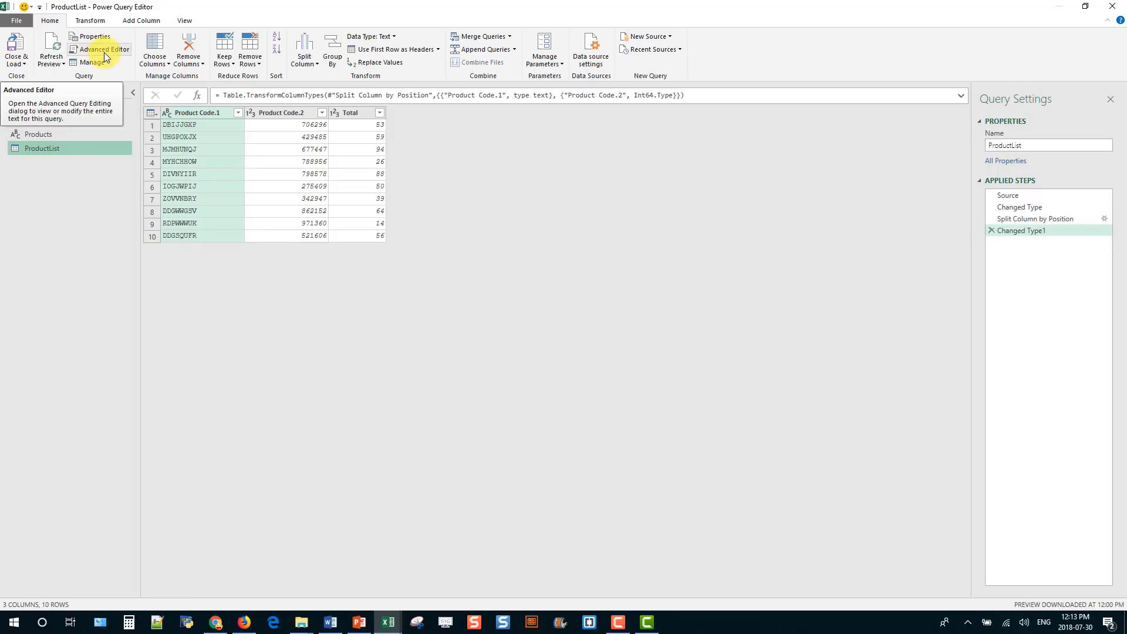
- Add the comment //single line comment on its own line below let in the ProductList query's Advanced Editor code
left_click(181, 21)
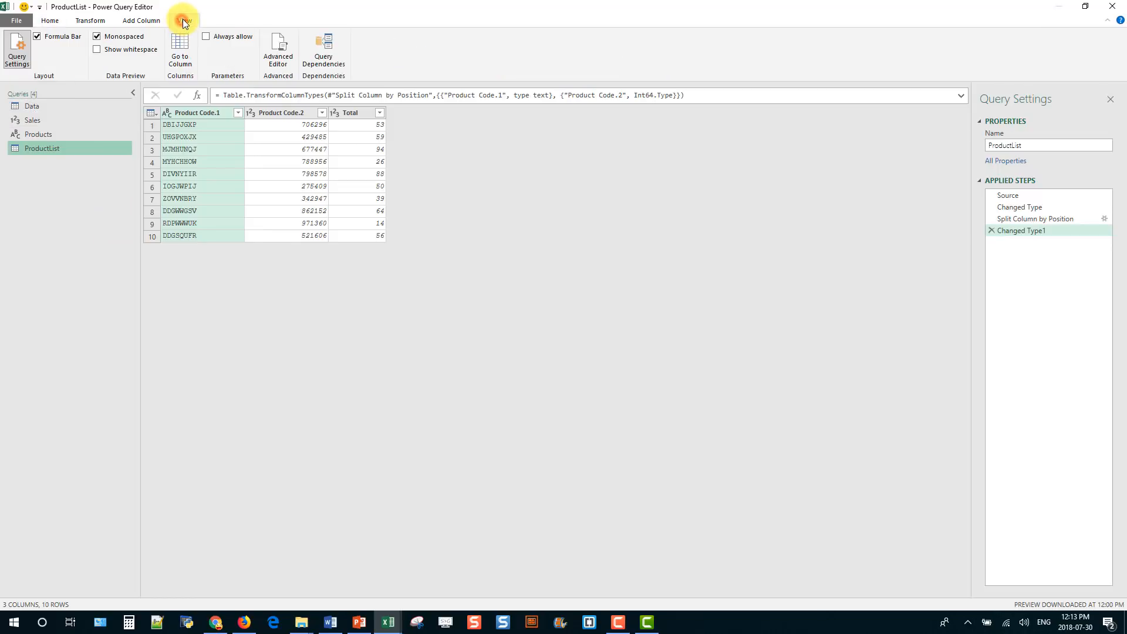
left_click(280, 58)
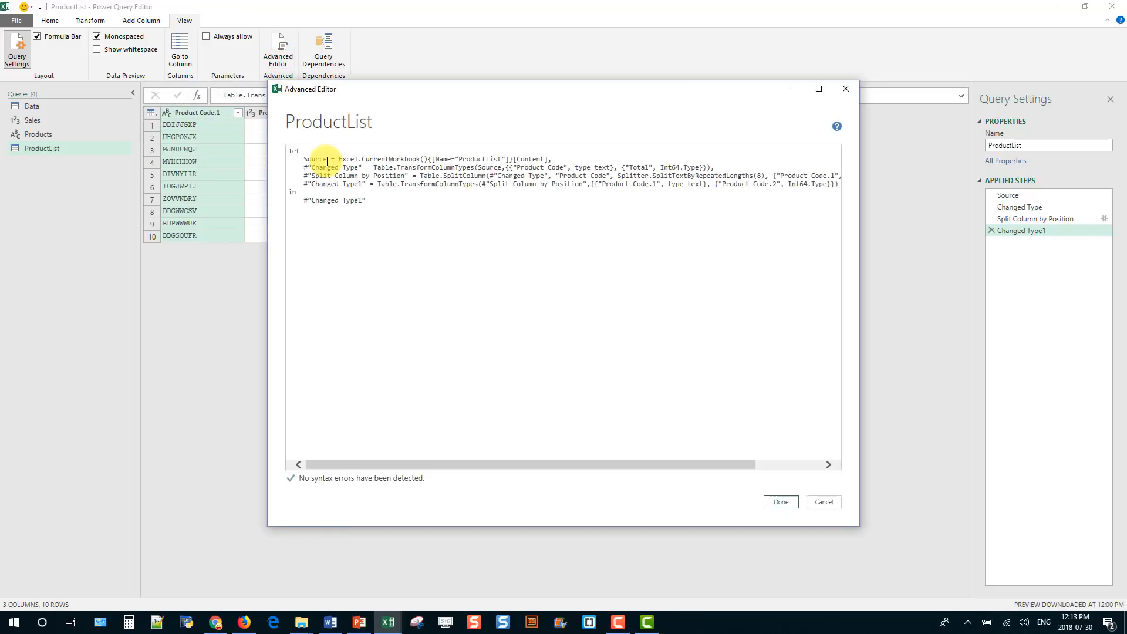
left_click(314, 152)
key("Return")
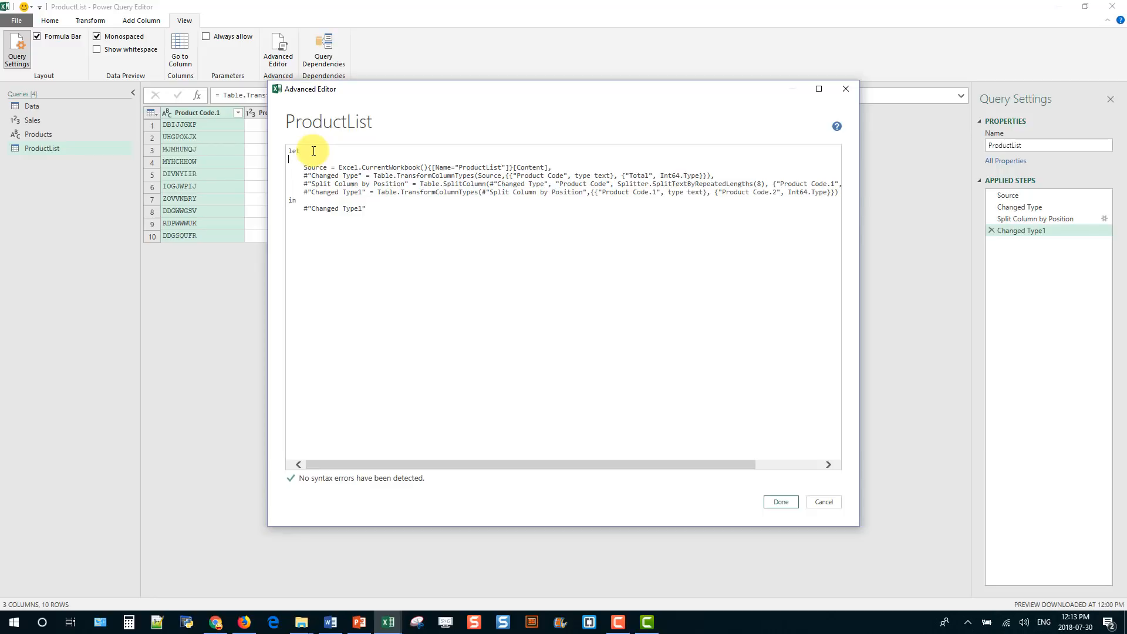
type("//single line comment")
key("Return")
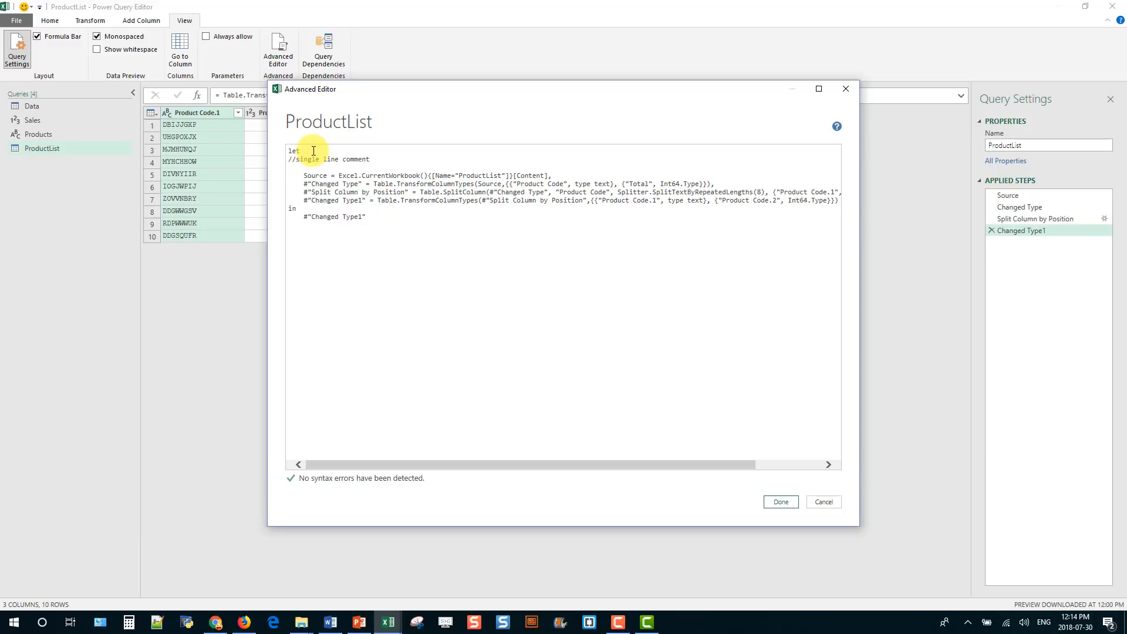
- Add a block comment spanning two lines, /* multi and line comment*/, below the single-line comment in the query code
type("/* multi")
key("Return")
type("line ")
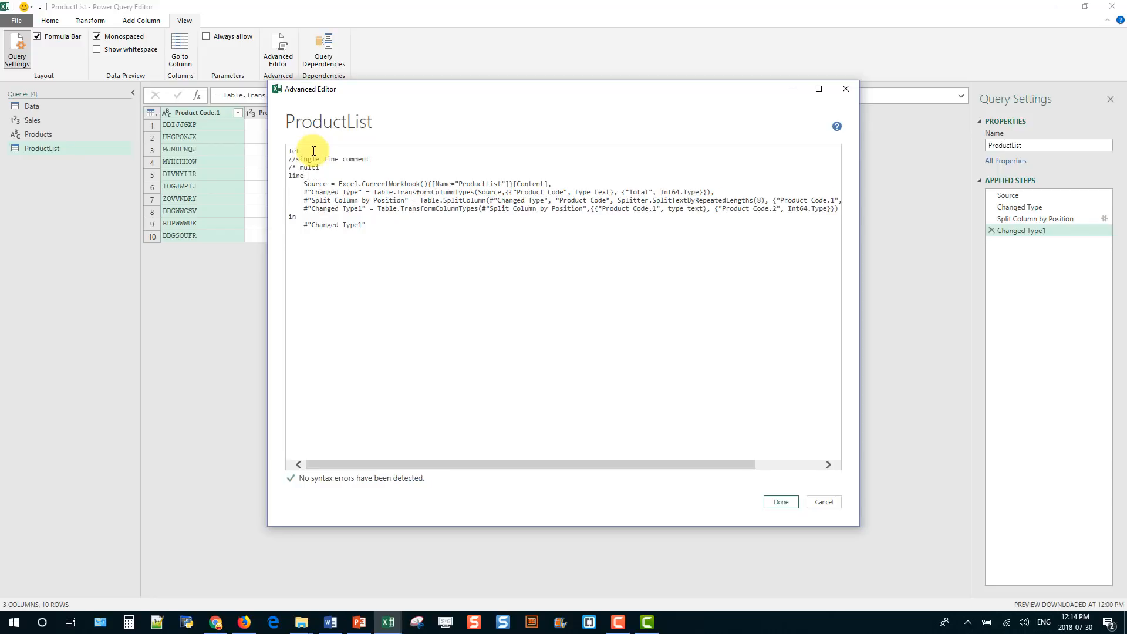
type("comment*/")
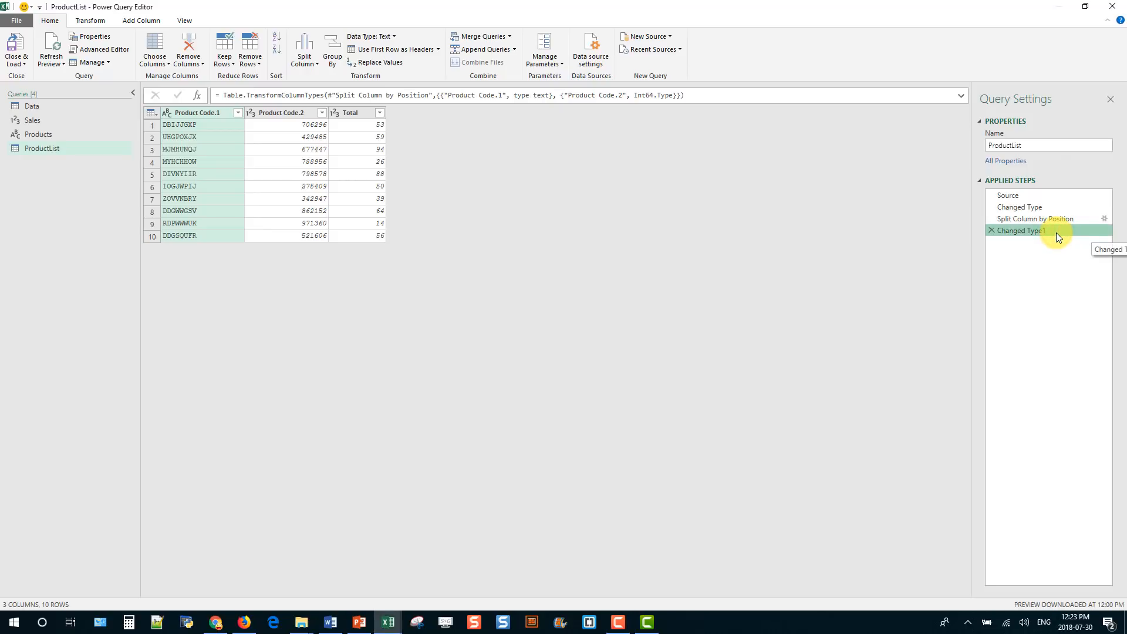
- Append /*this is a comment*/ to the end of the formula of ProductList's Changed Type1 step
left_click(697, 93)
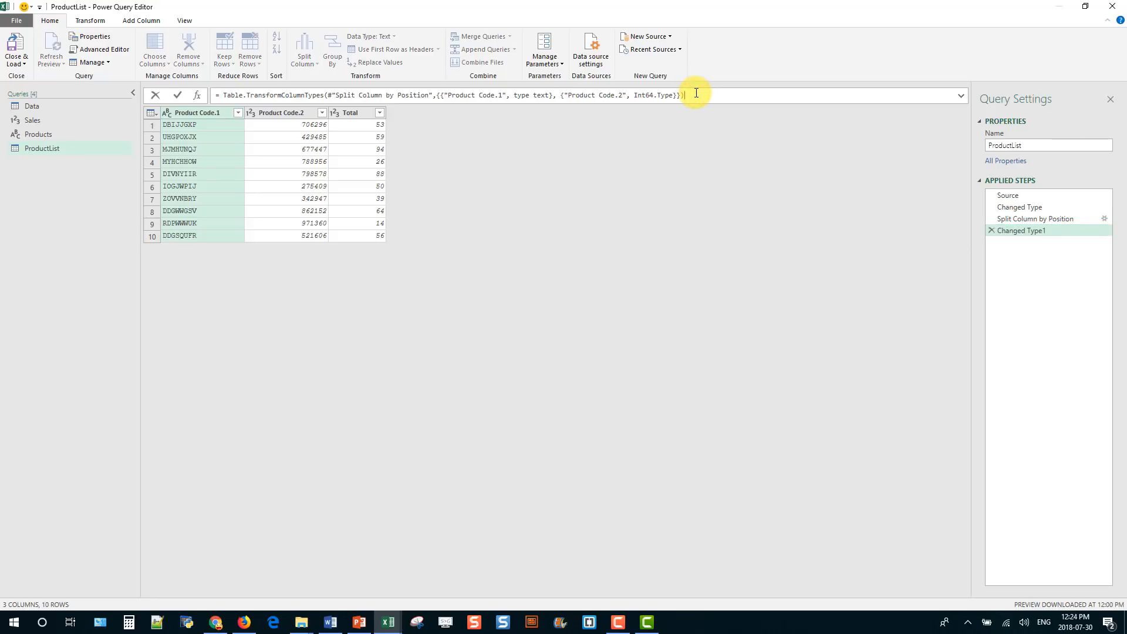
type("/")
type("*Hiis is a comment*/")
key("Return")
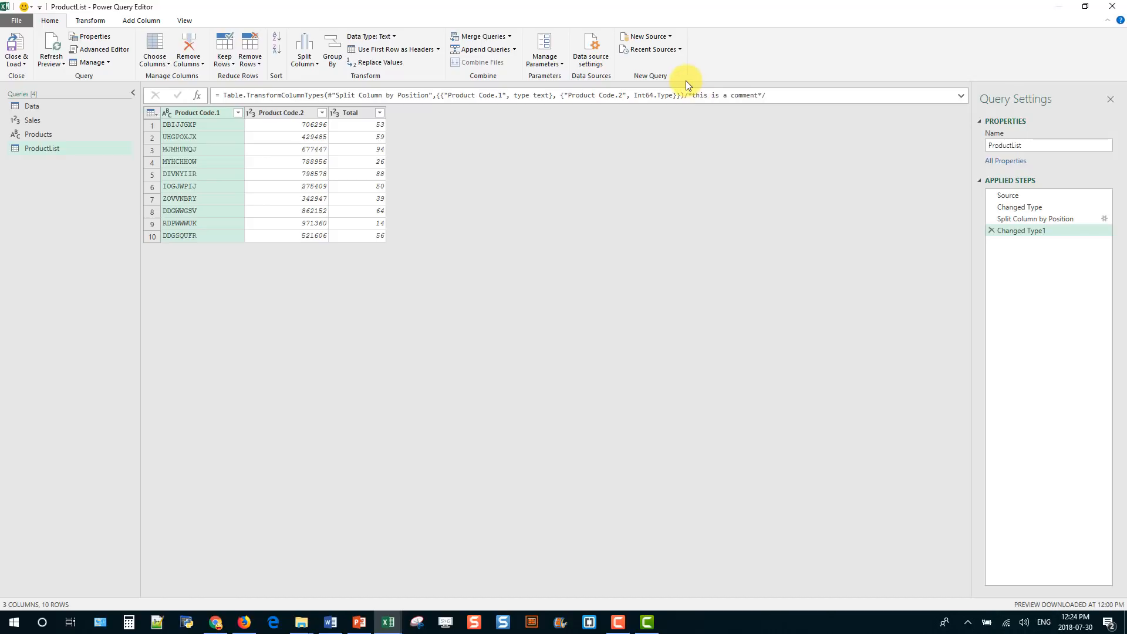
- Switch to the Data query and back to ProductList, and examine the end of the Changed Type1 line in the Advanced Editor
left_click(56, 107)
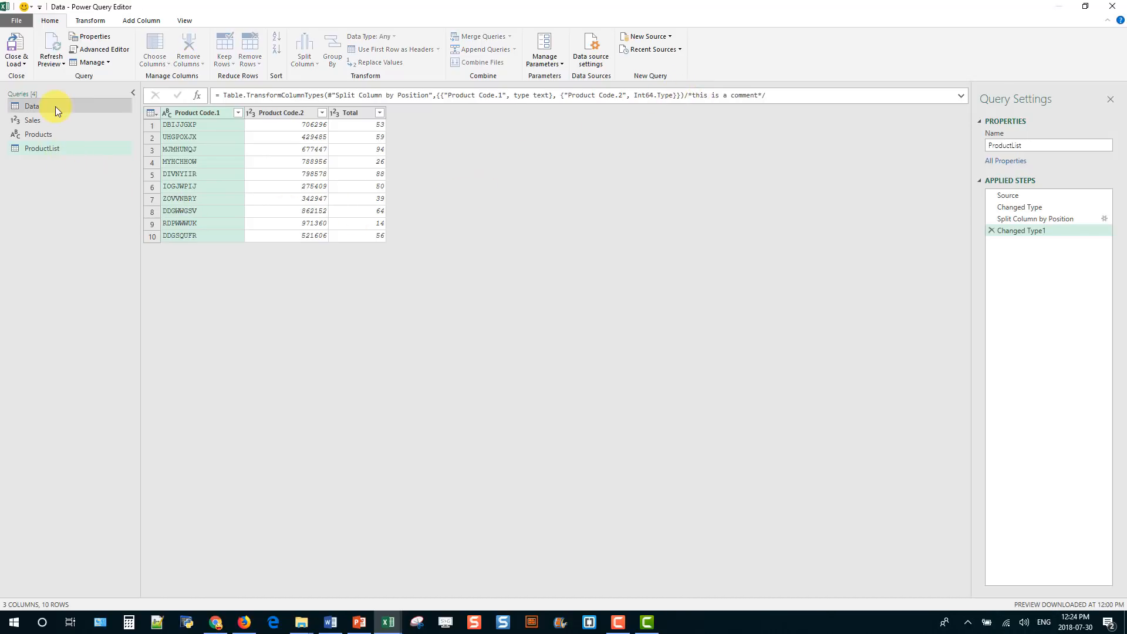
left_click(50, 148)
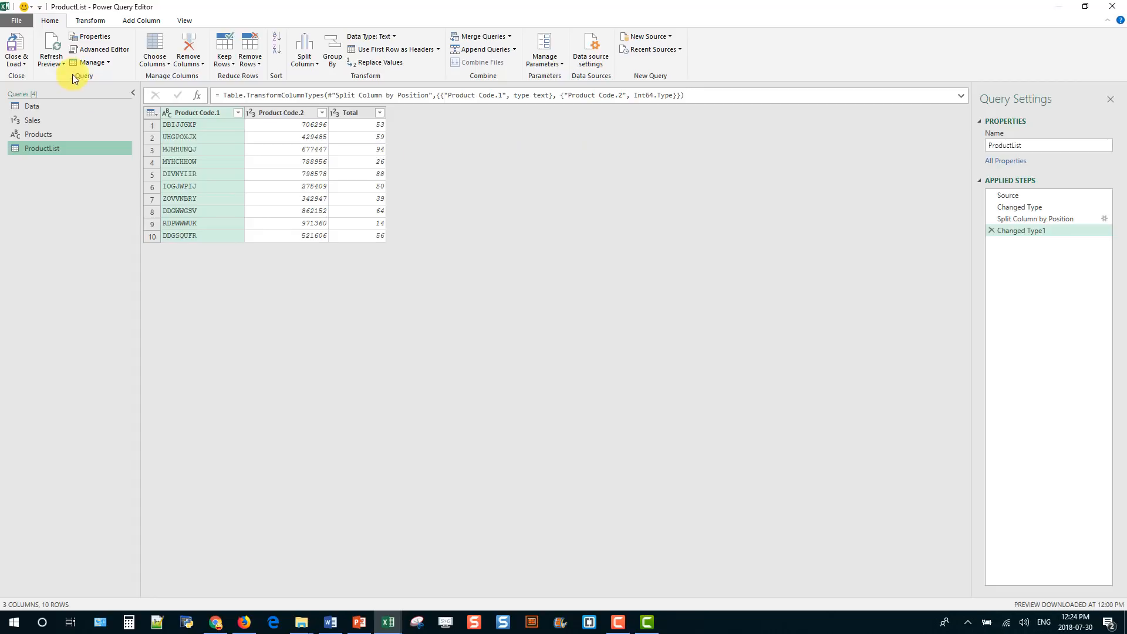
left_click(93, 49)
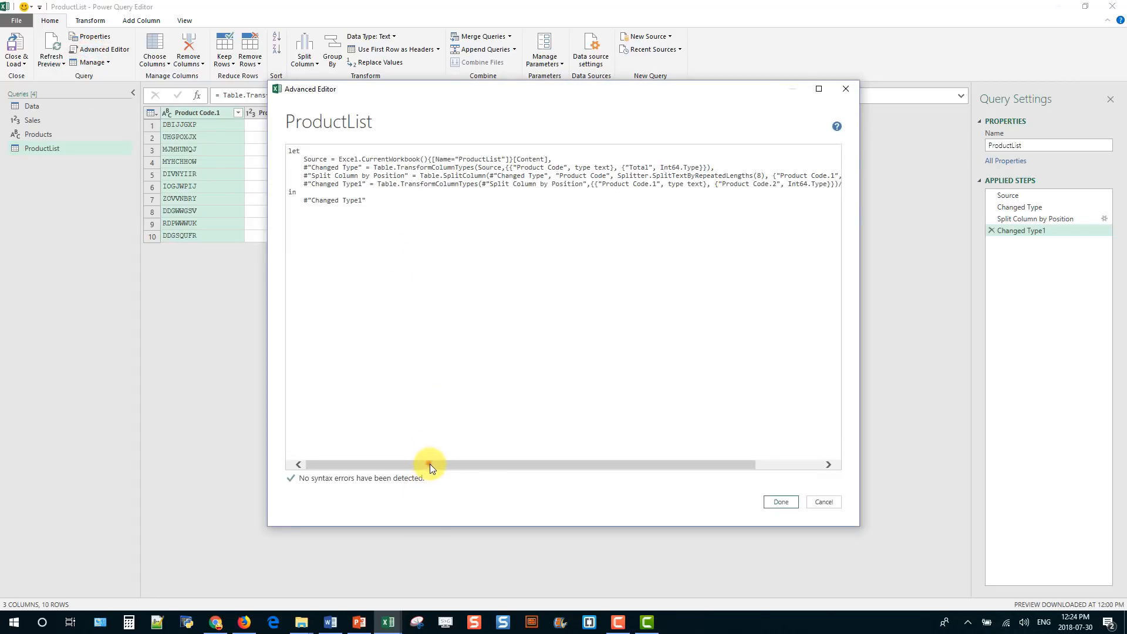
left_click_drag(429, 463, 620, 480)
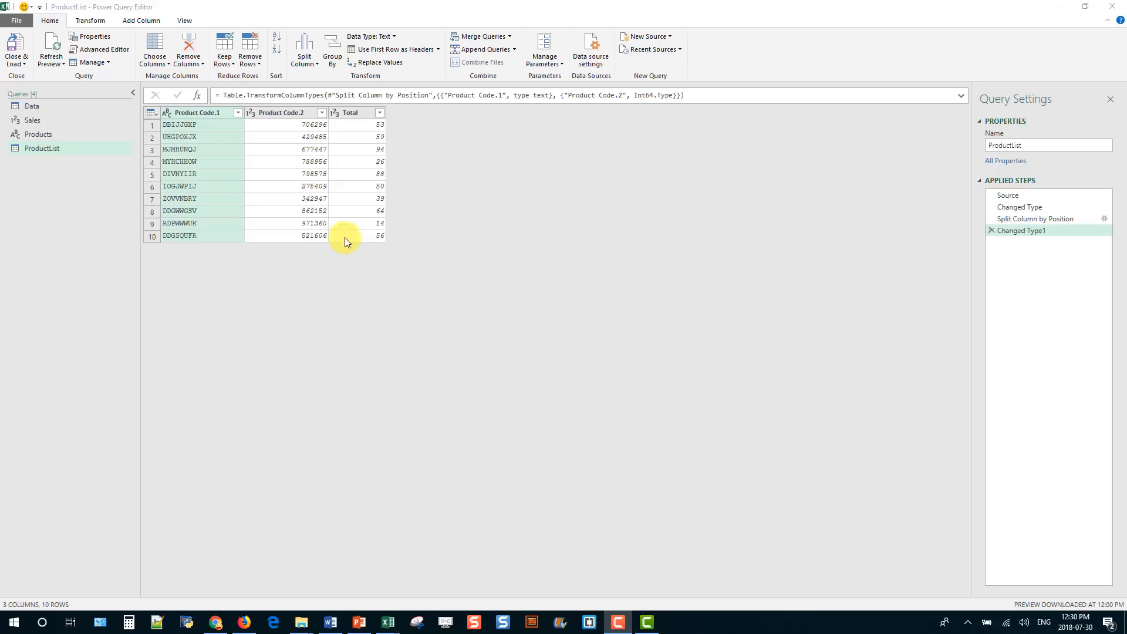
- Insert /*this is a comment*/ before #"Split Column by Position" in the Changed Type1 formula, and redisplay ProductList after switching to the Data query
left_click(332, 95)
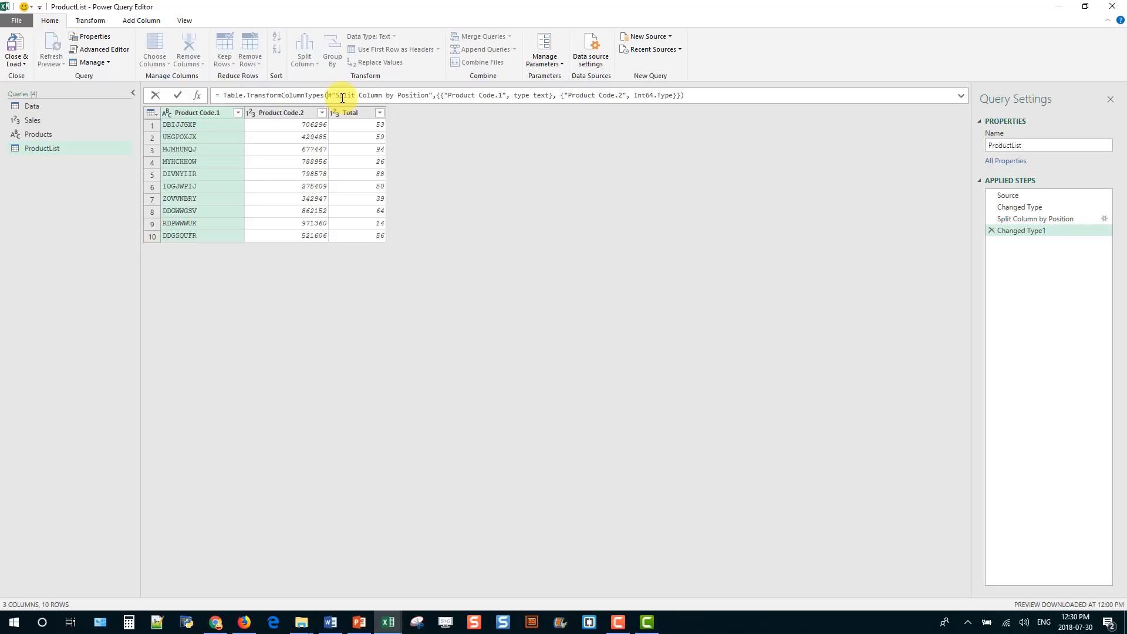
type("/*")
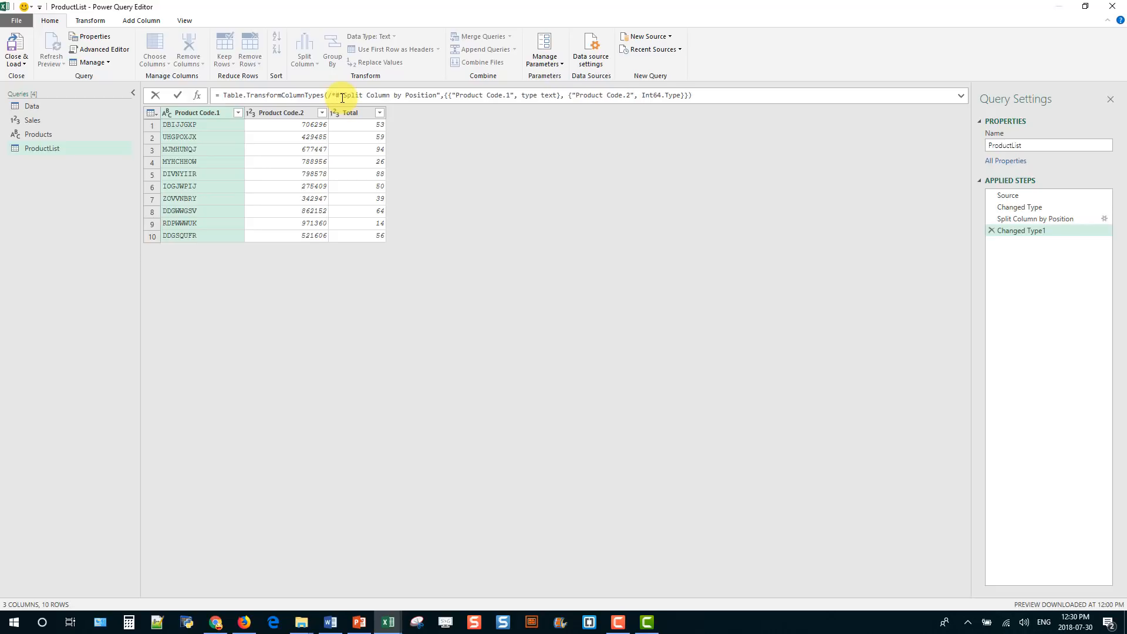
type("this")
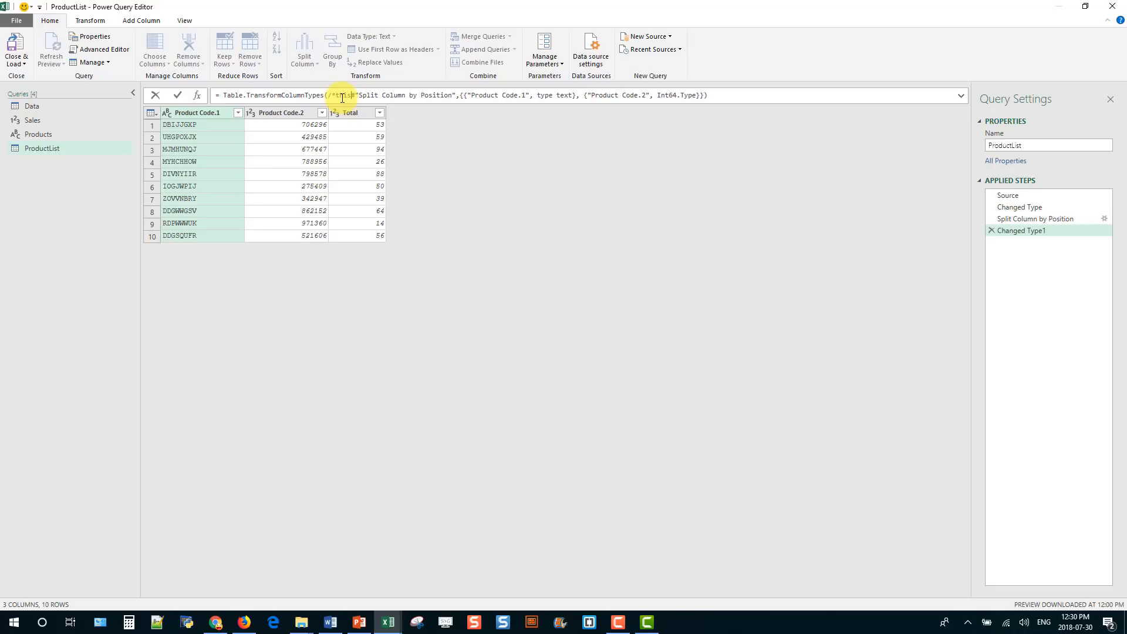
type(" is a comm")
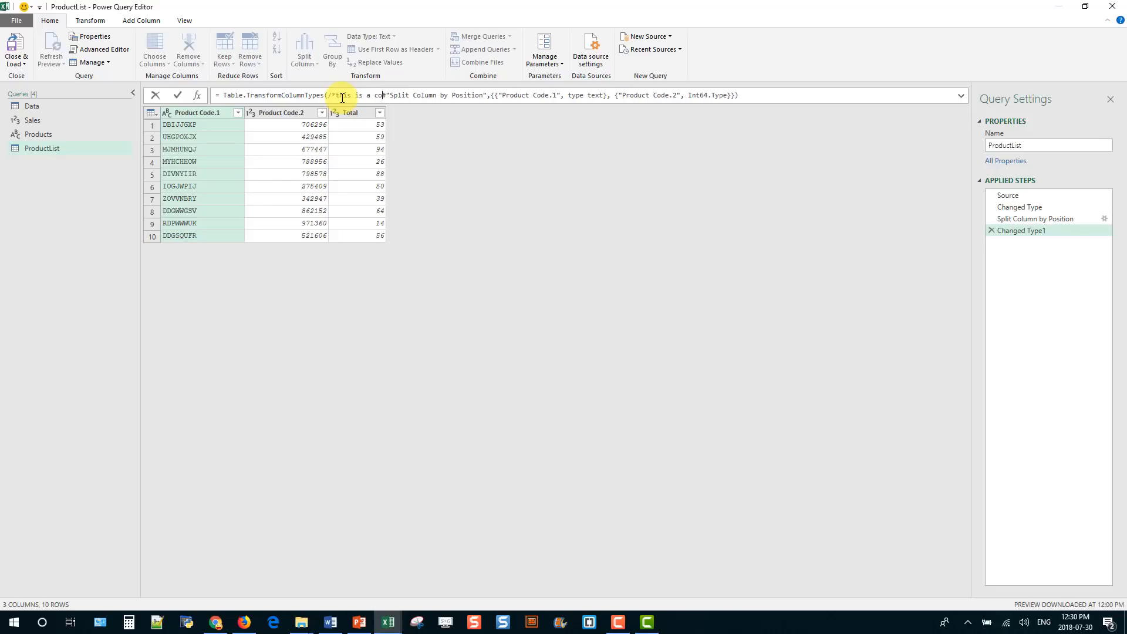
type("ent")
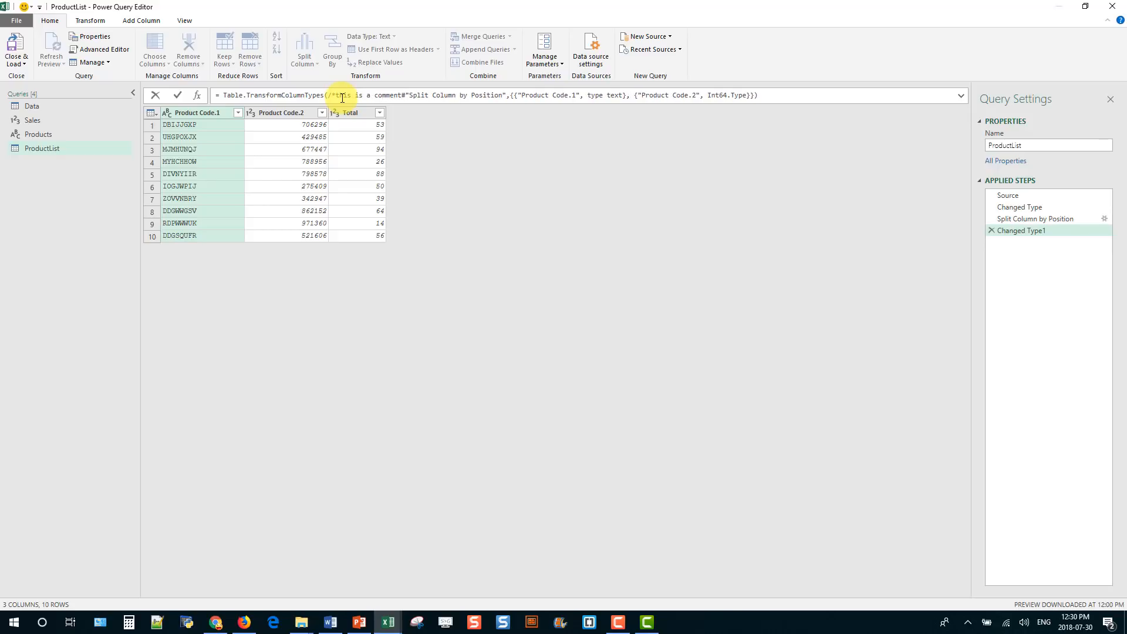
type("*/")
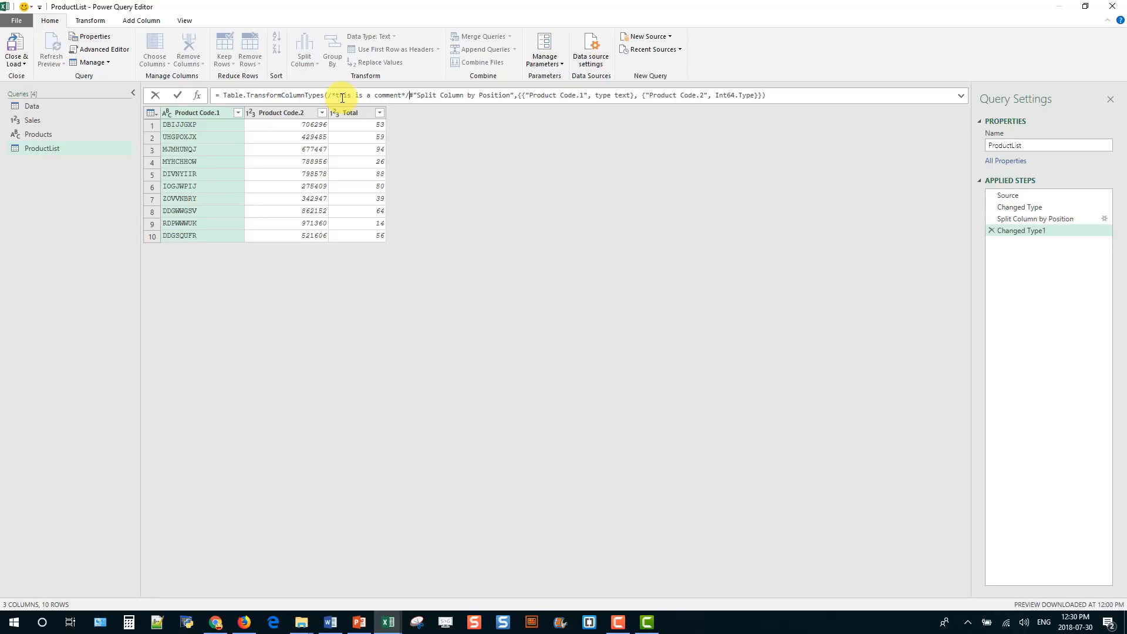
key("Return")
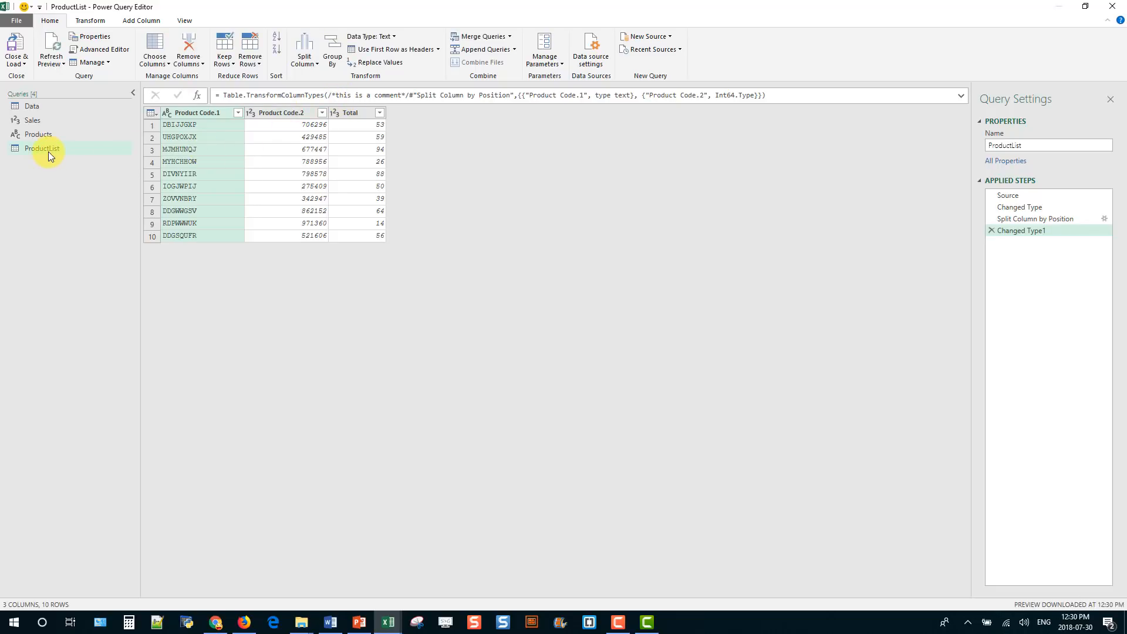
left_click(49, 103)
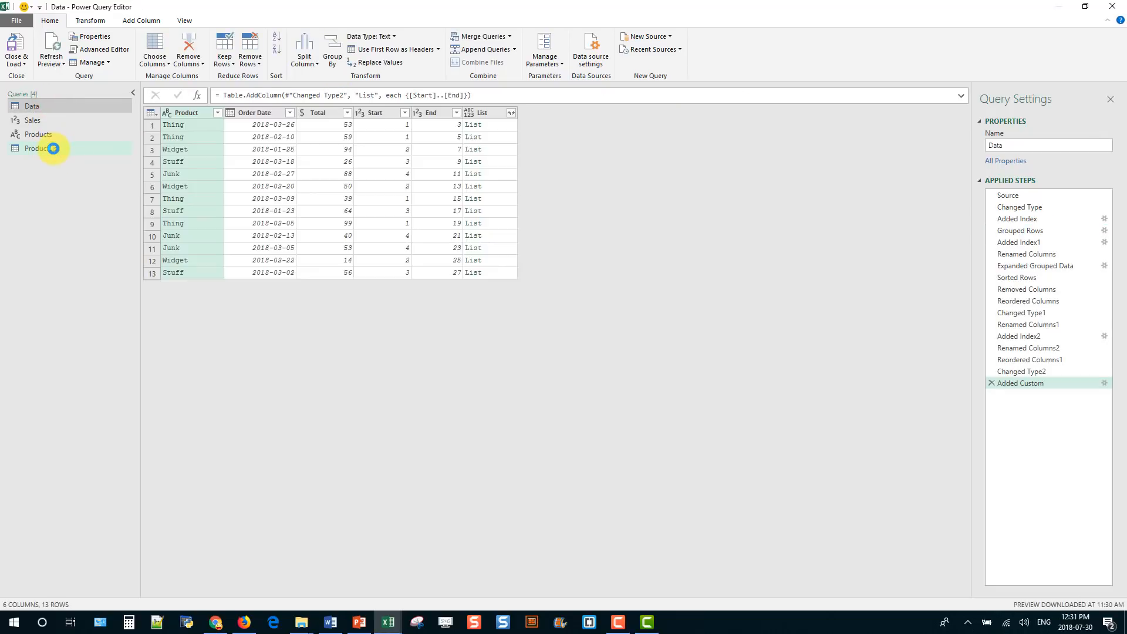
left_click(53, 148)
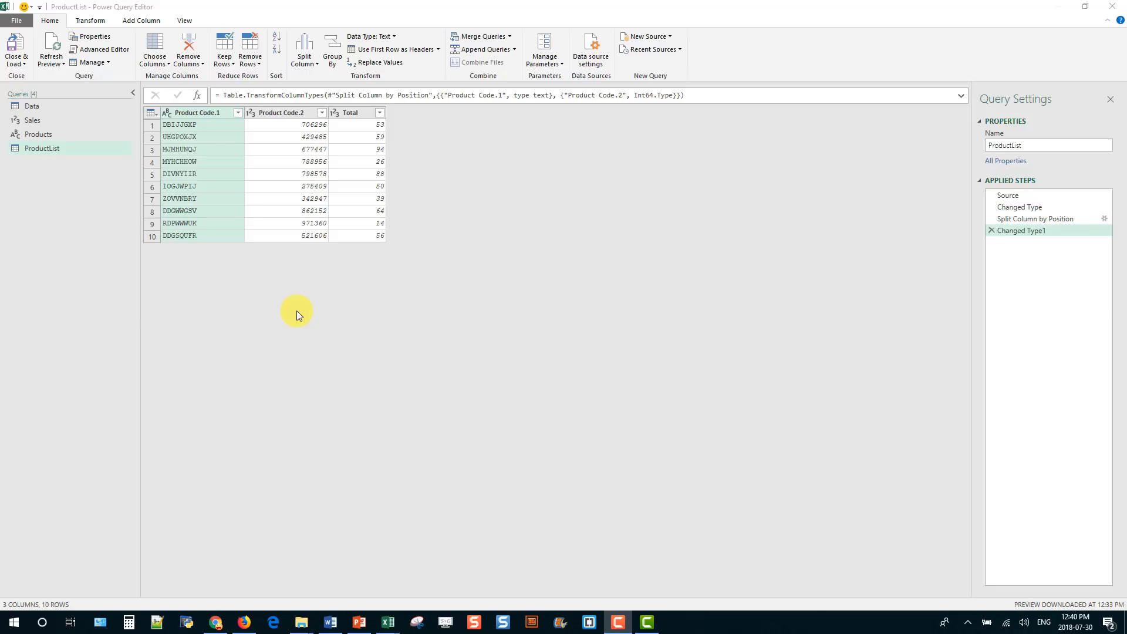
- Add the description "This is a comment" to the Split Column by Position step's properties and open the query code in the Advanced Editor
left_click(1020, 219)
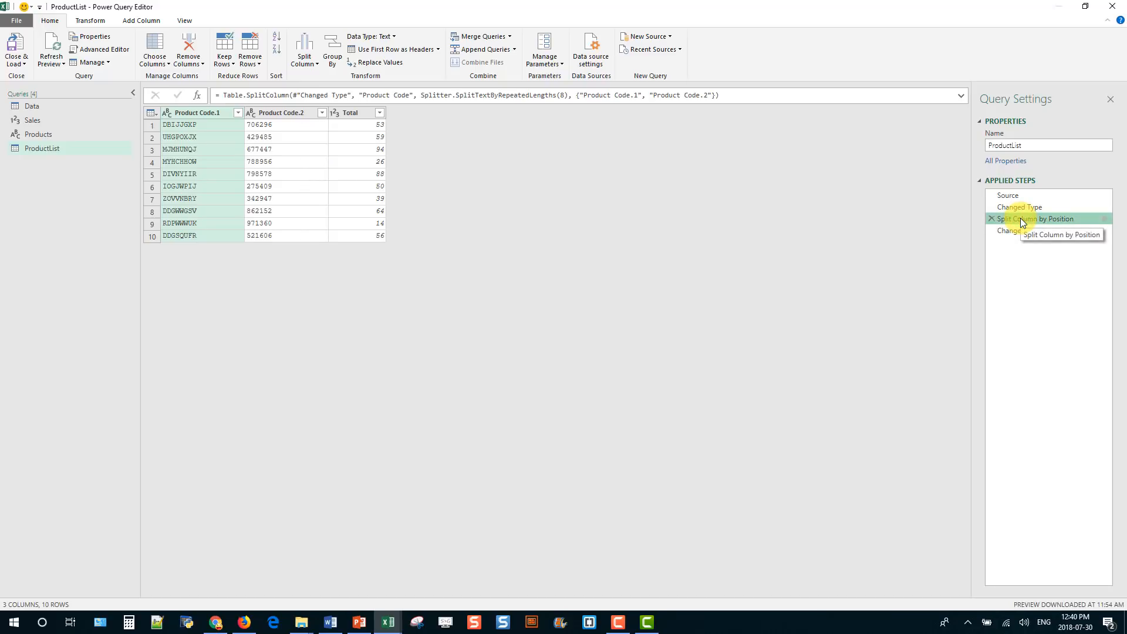
right_click(1020, 219)
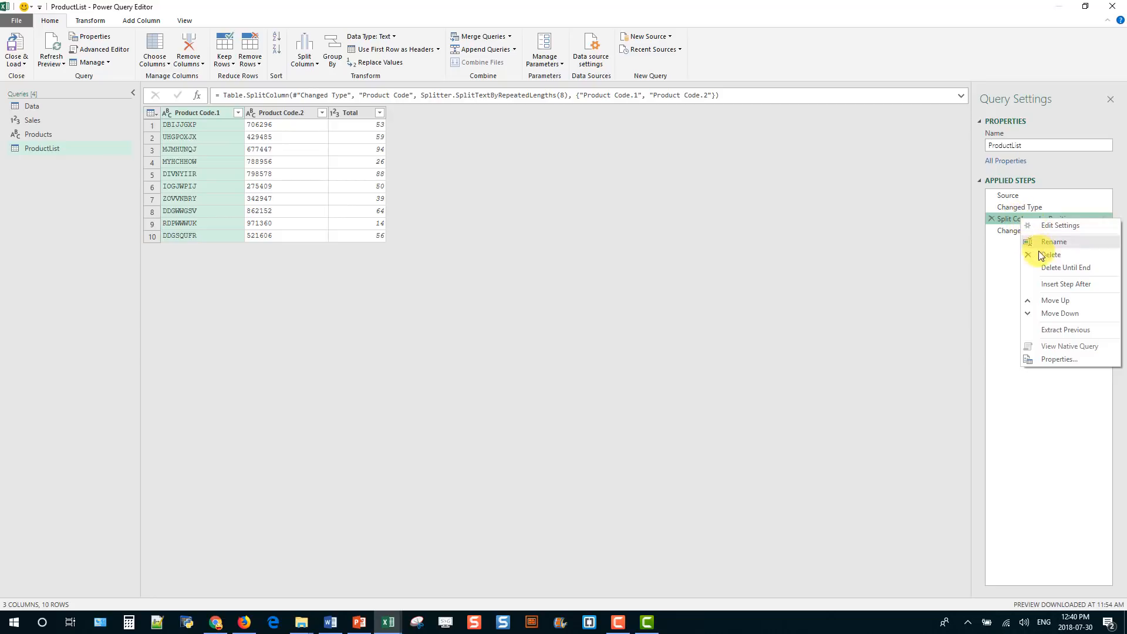
left_click(1055, 359)
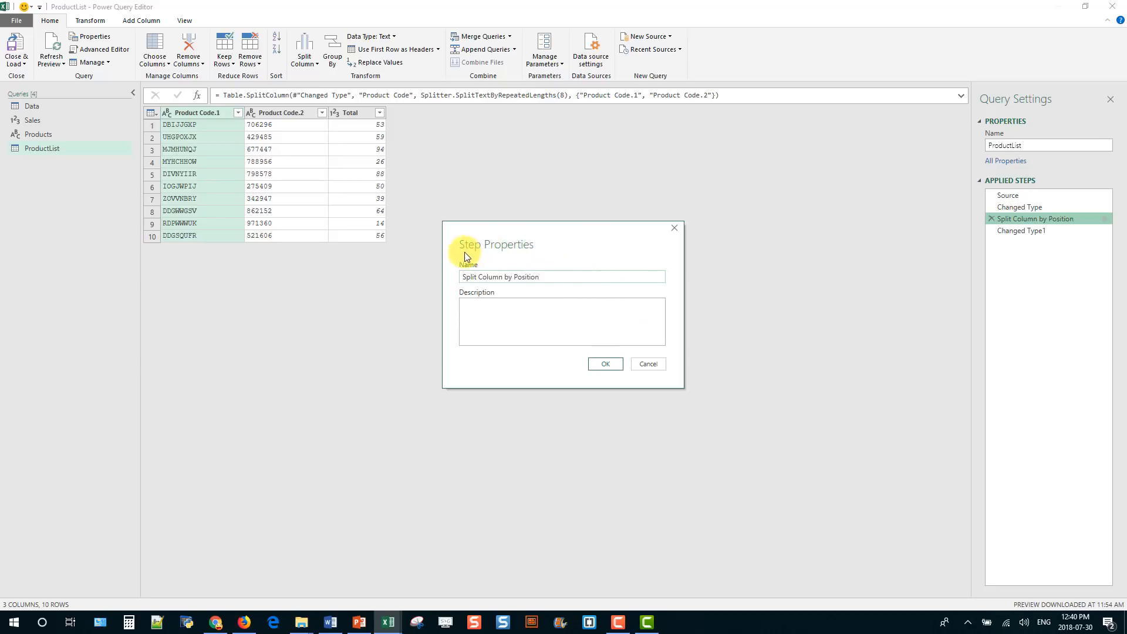
left_click(479, 312)
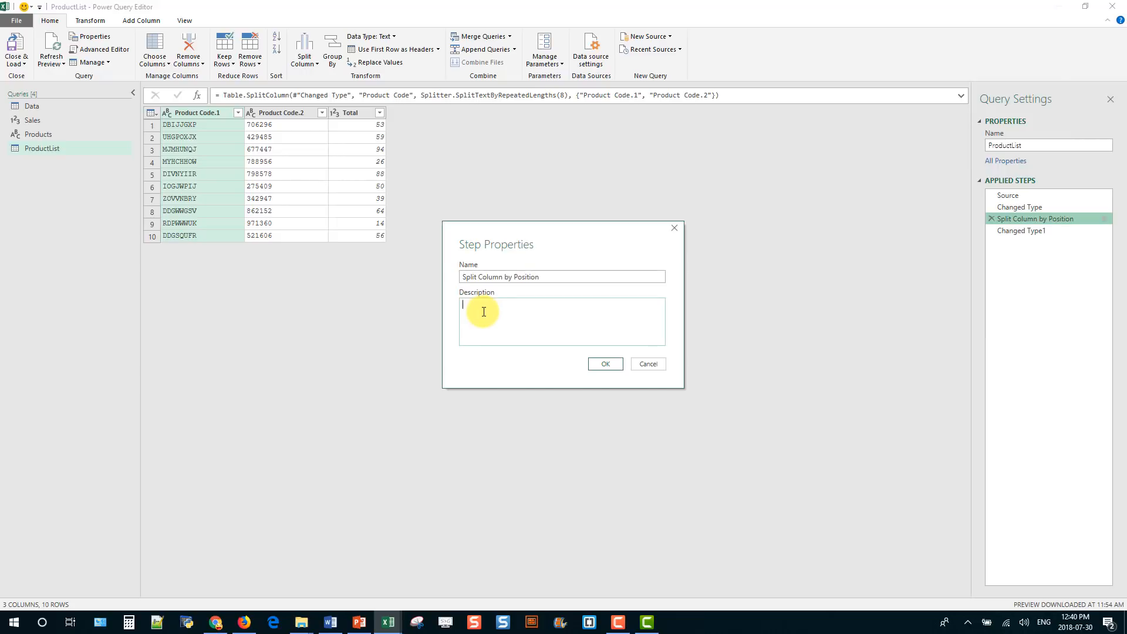
type("This is a comment")
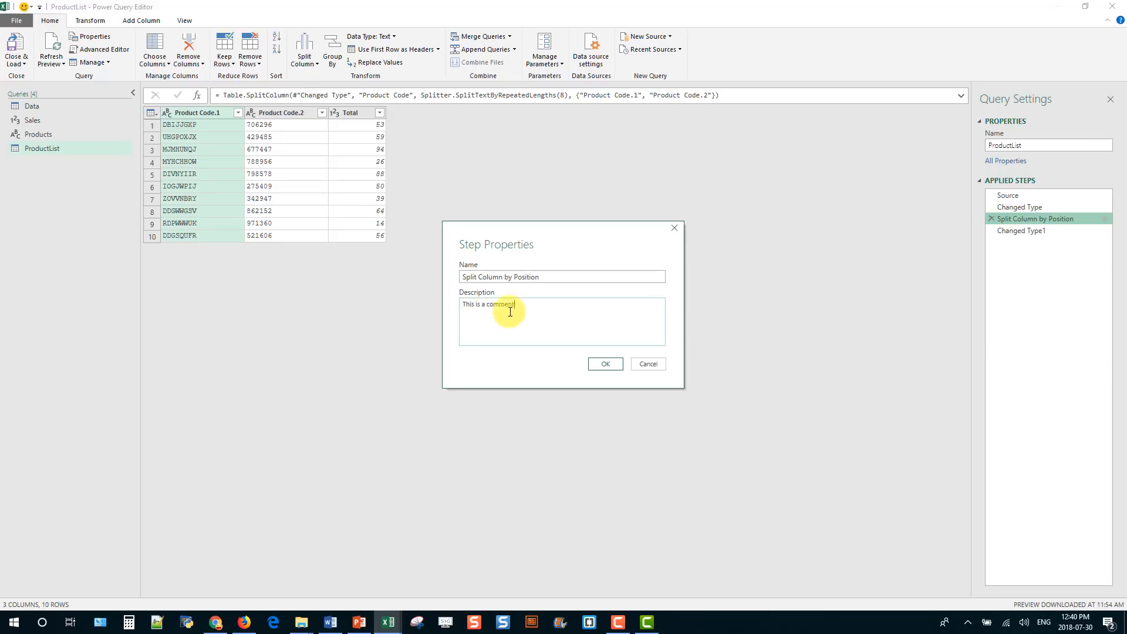
left_click(606, 366)
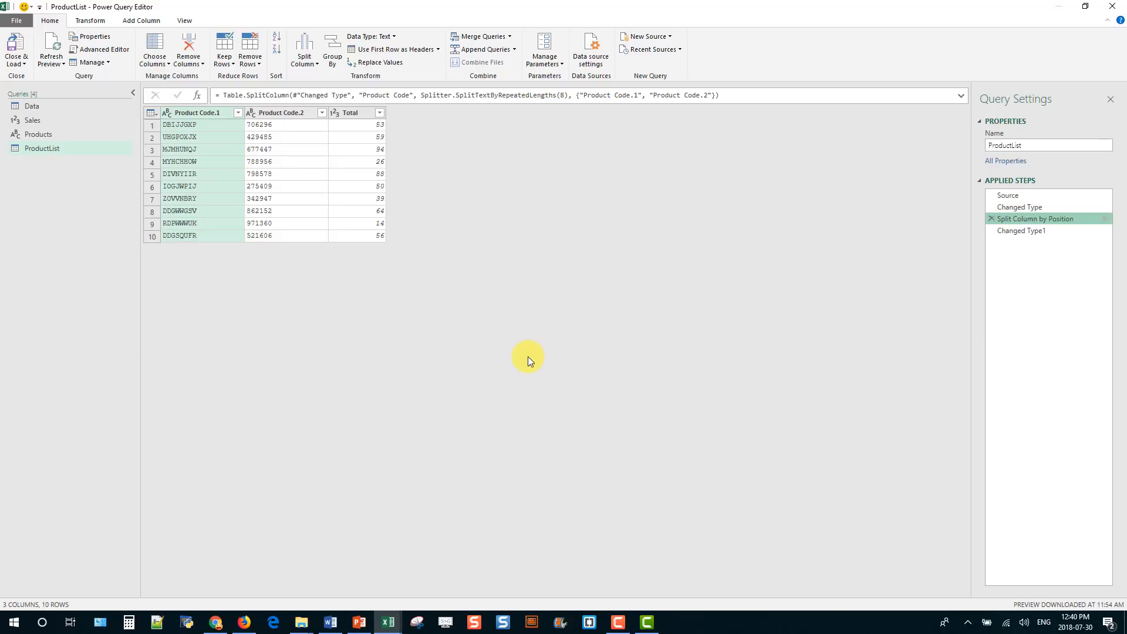
left_click(97, 52)
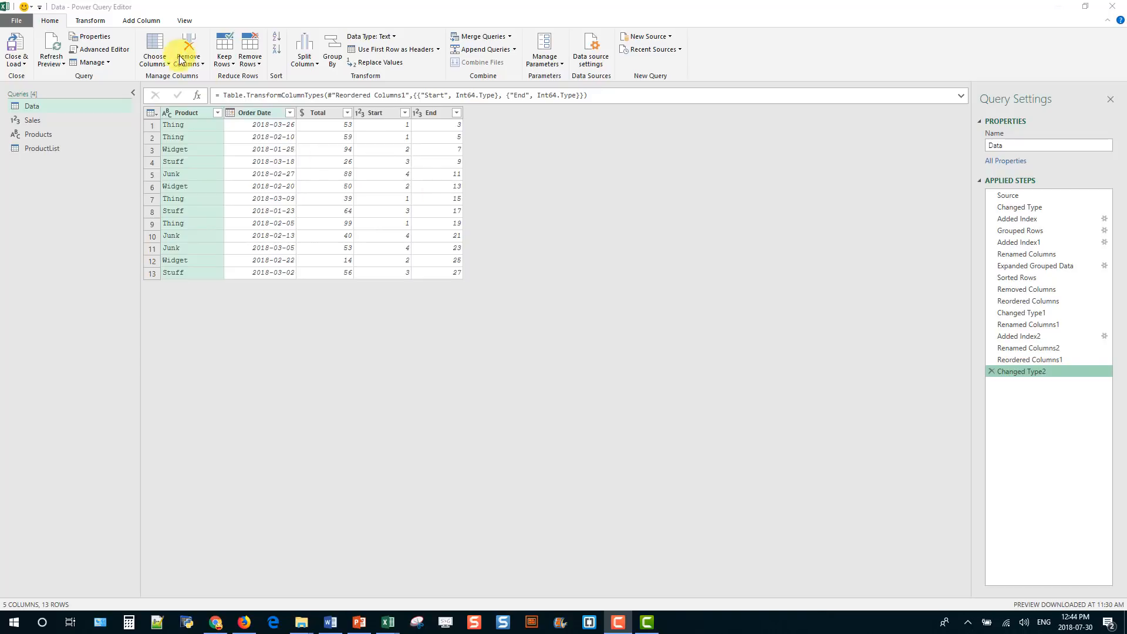
- Add a custom column named List to the Data query with the formula {3..10}
left_click(143, 23)
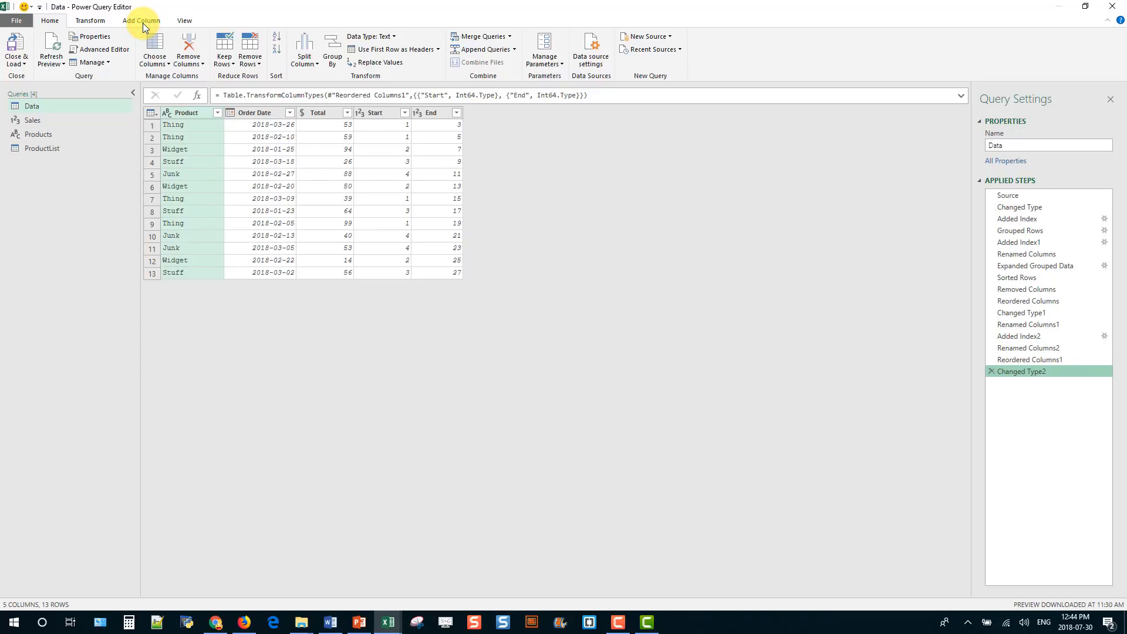
left_click(142, 20)
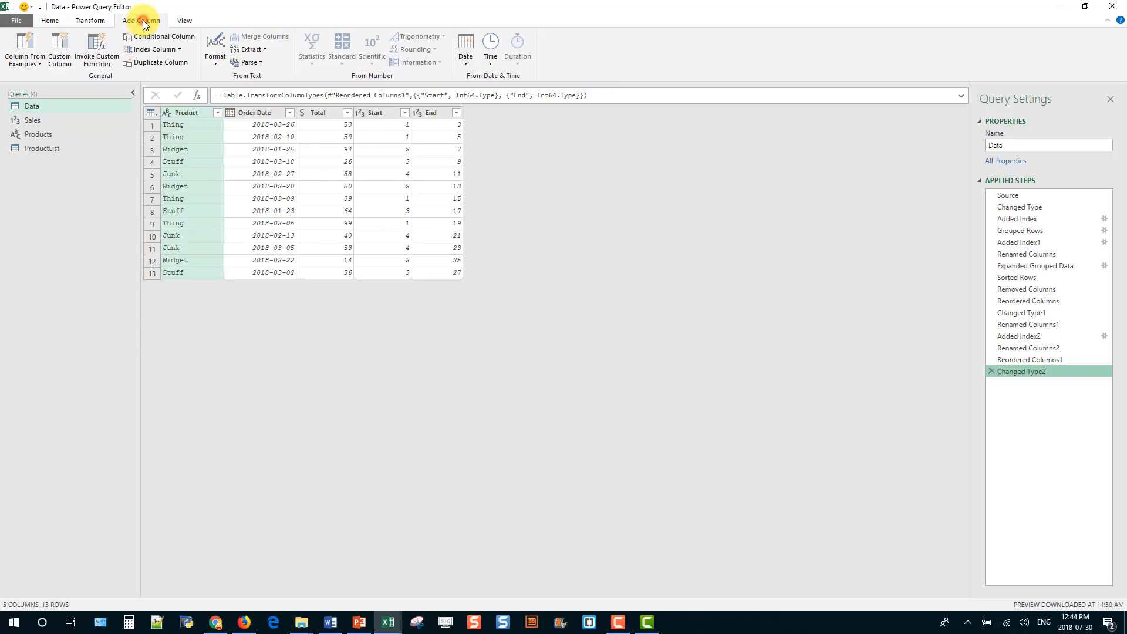
left_click(60, 61)
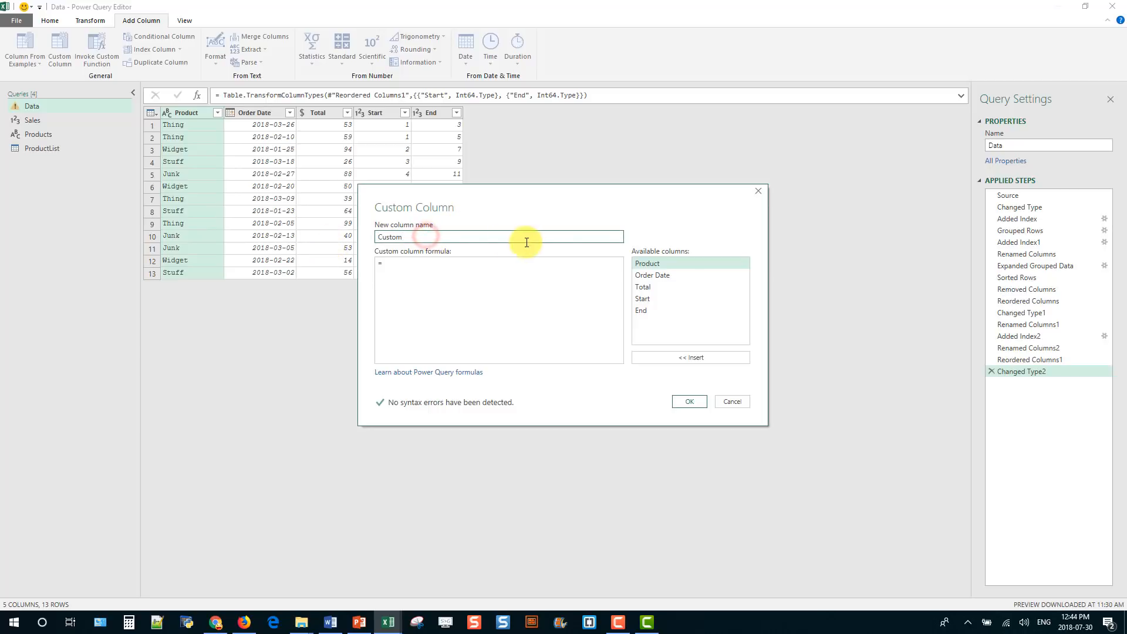
left_click_drag(472, 236, 368, 233)
type("List")
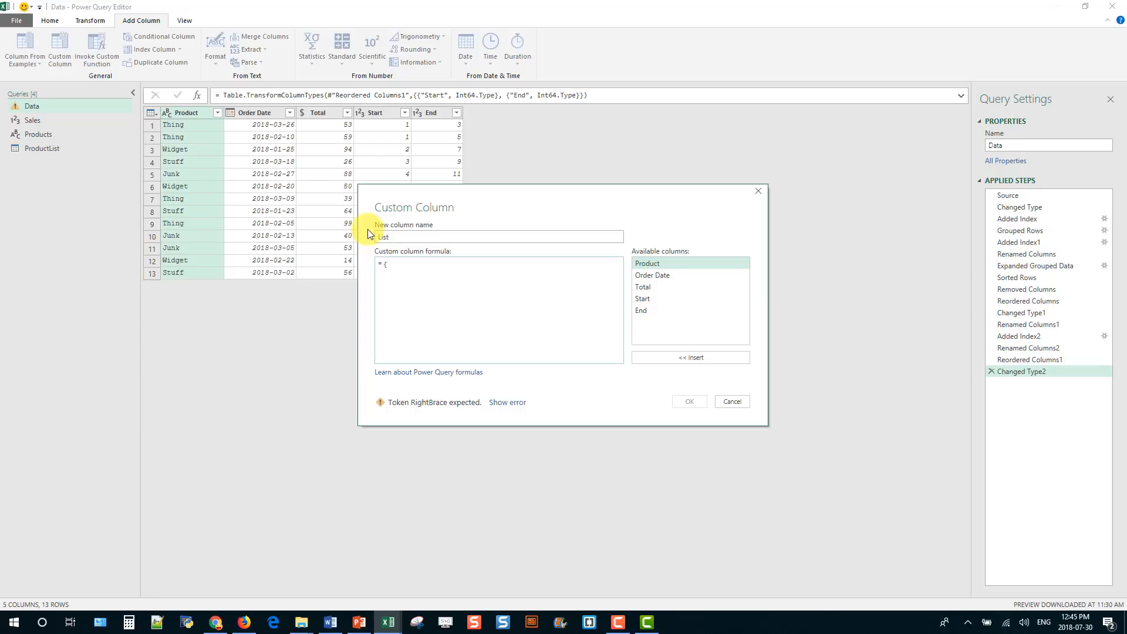
type("3")
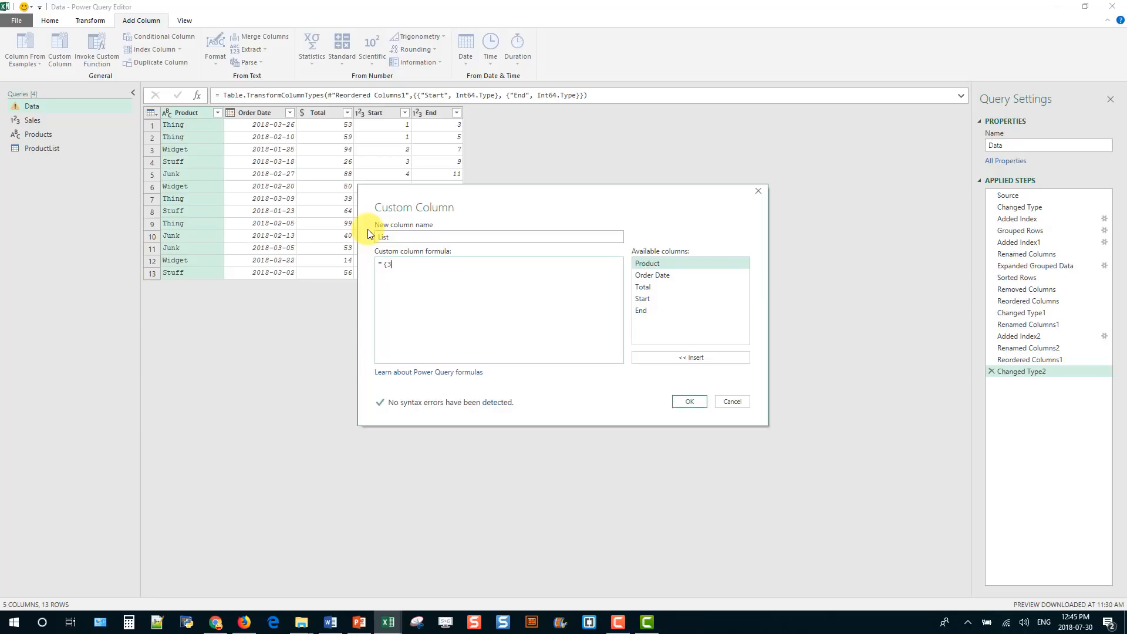
type("..")
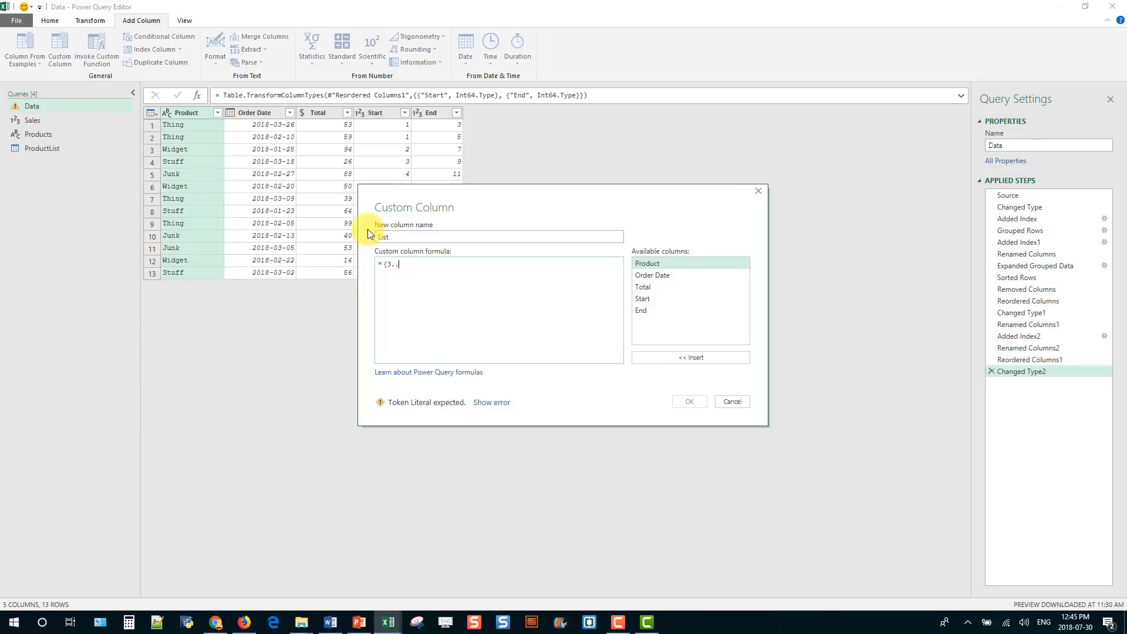
type("10}")
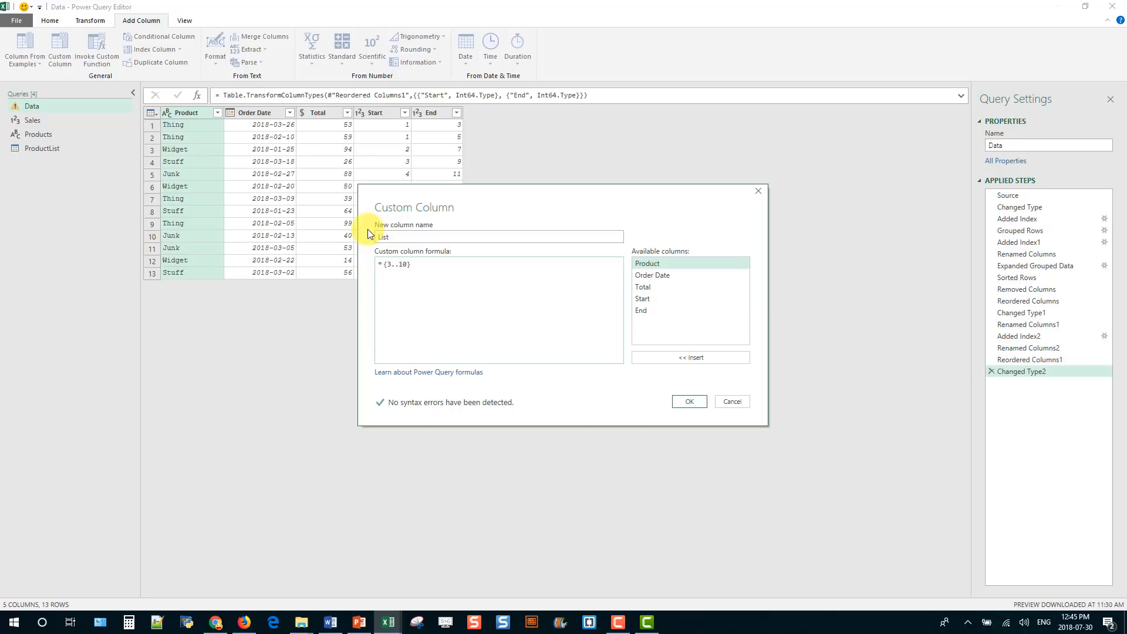
left_click(688, 401)
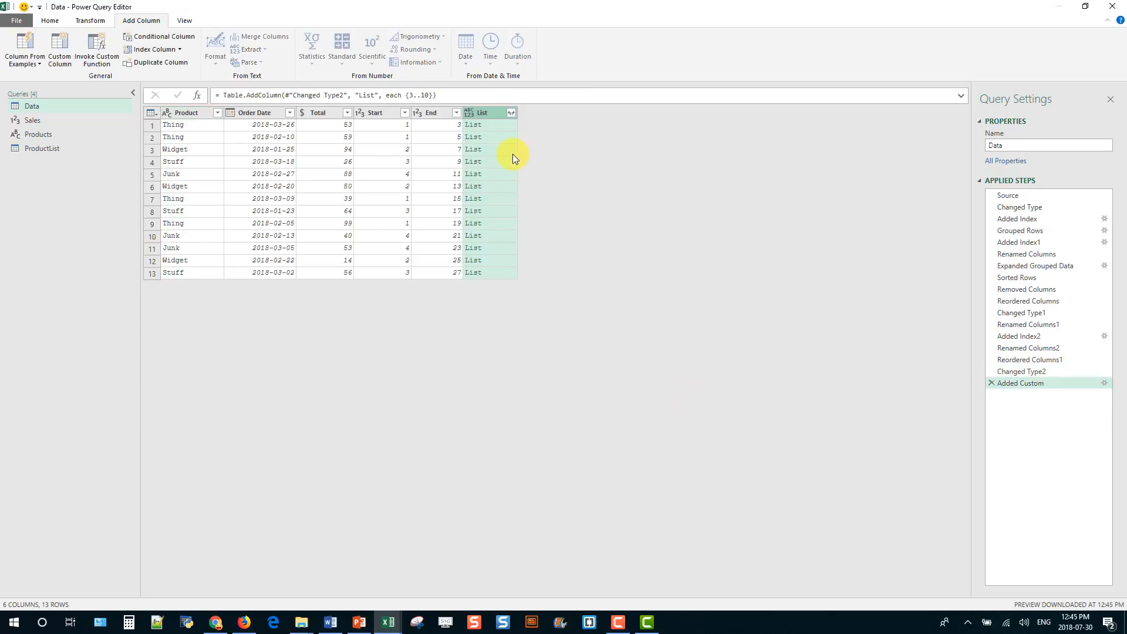
- Preview the List values of rows 1 and 3, and enlarge the preview area to show the whole list
left_click(498, 125)
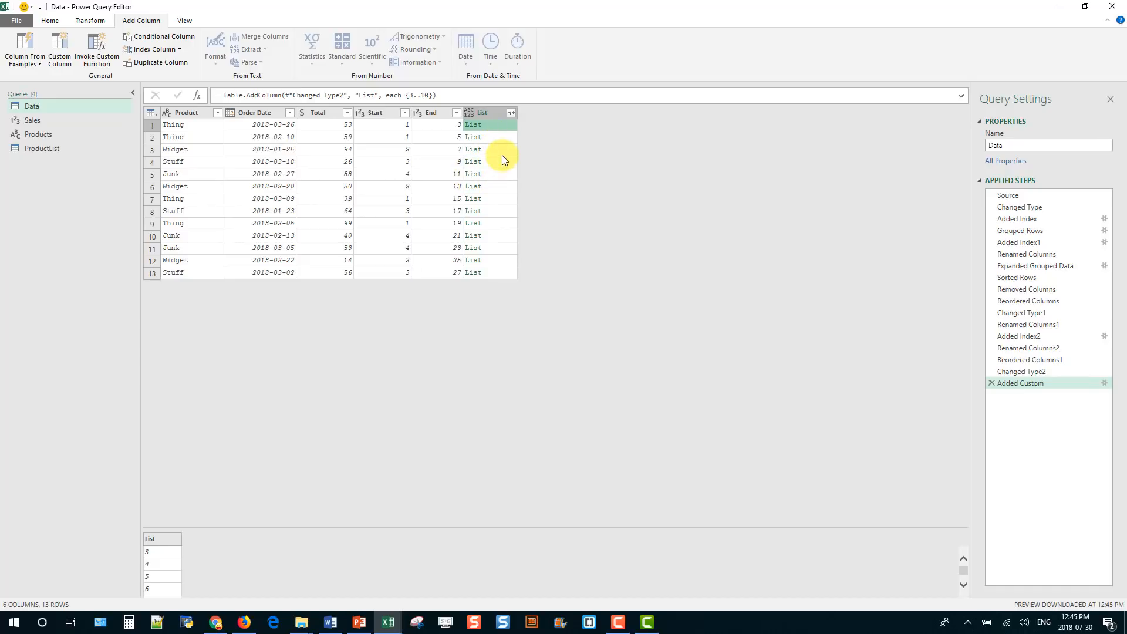
left_click(502, 152)
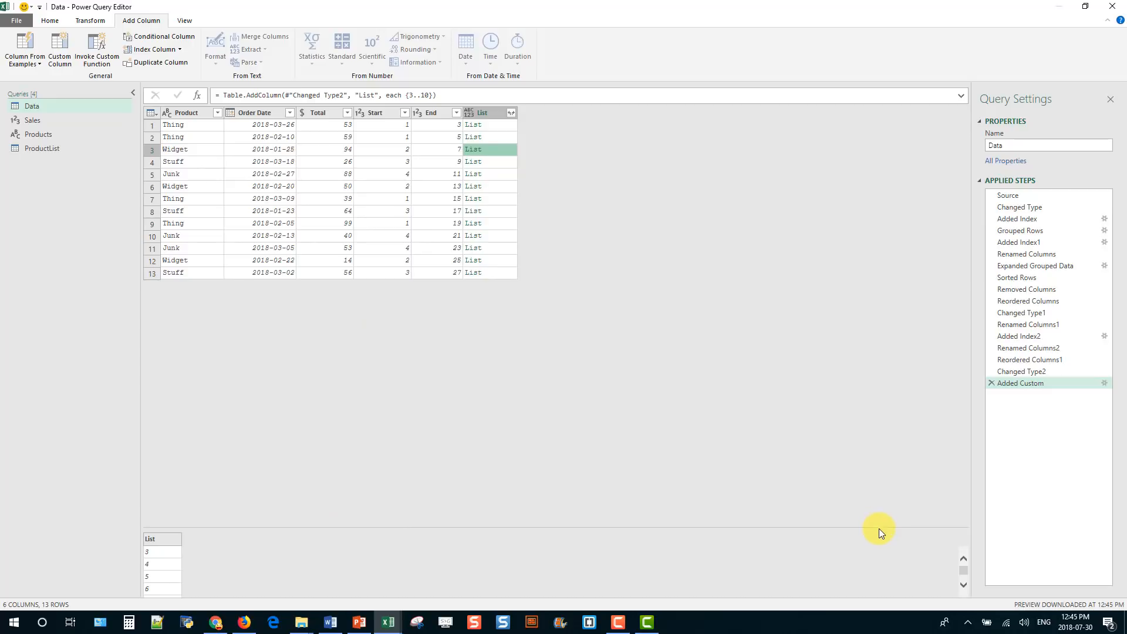
left_click_drag(879, 528, 866, 322)
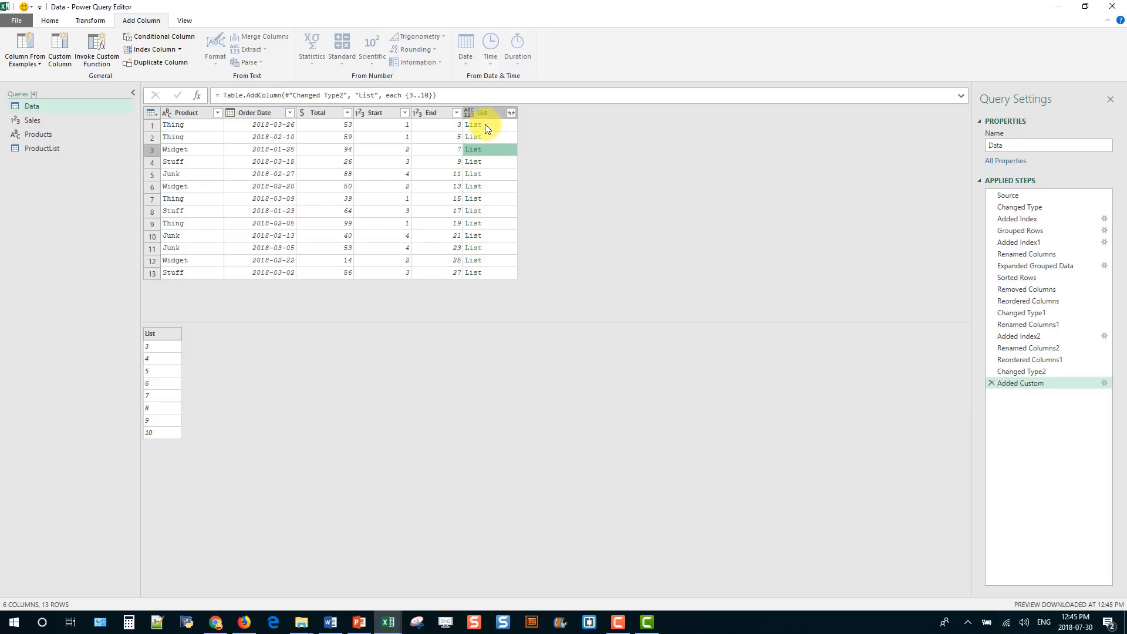
- Change the List column's formula to {[Start]..[End]} and preview the lists in rows 6 and 1
right_click(1041, 380)
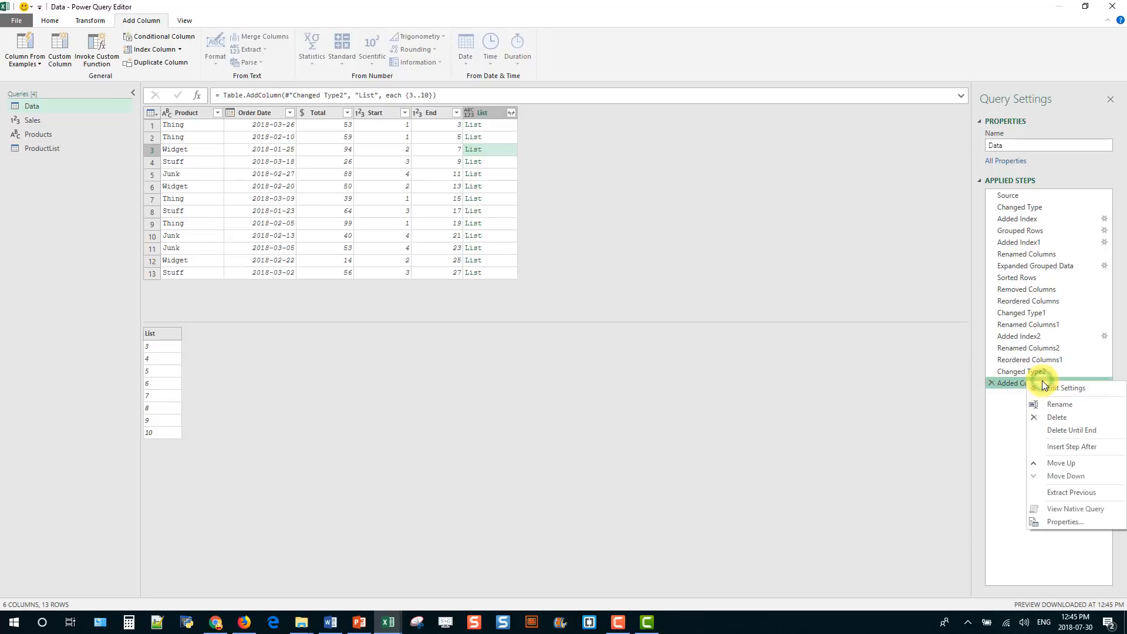
left_click(1044, 386)
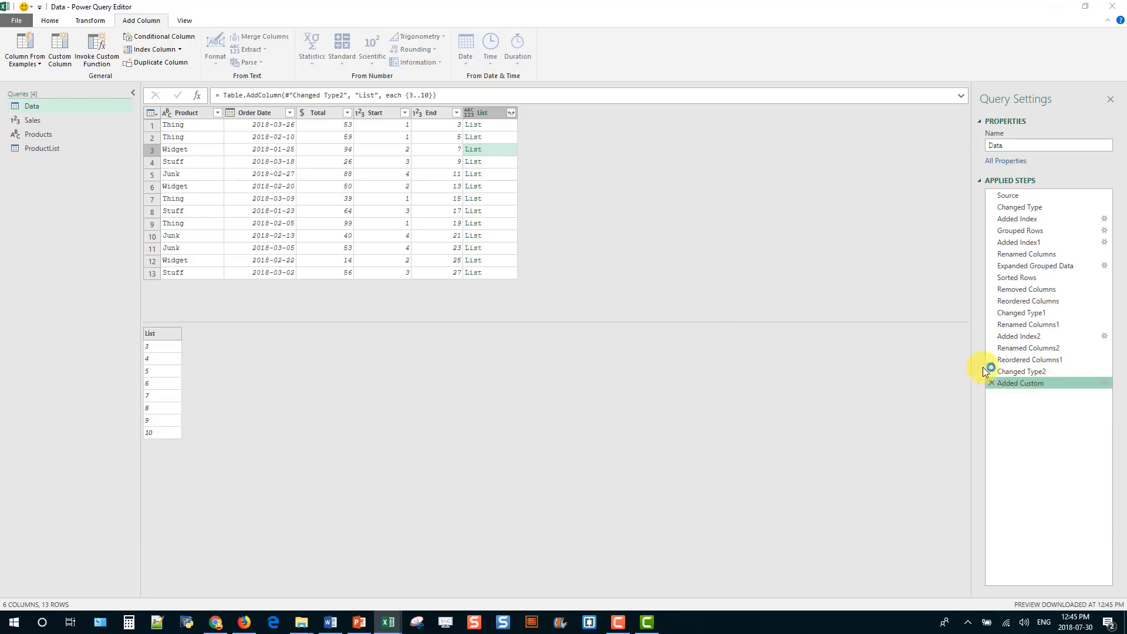
double_click(1026, 383)
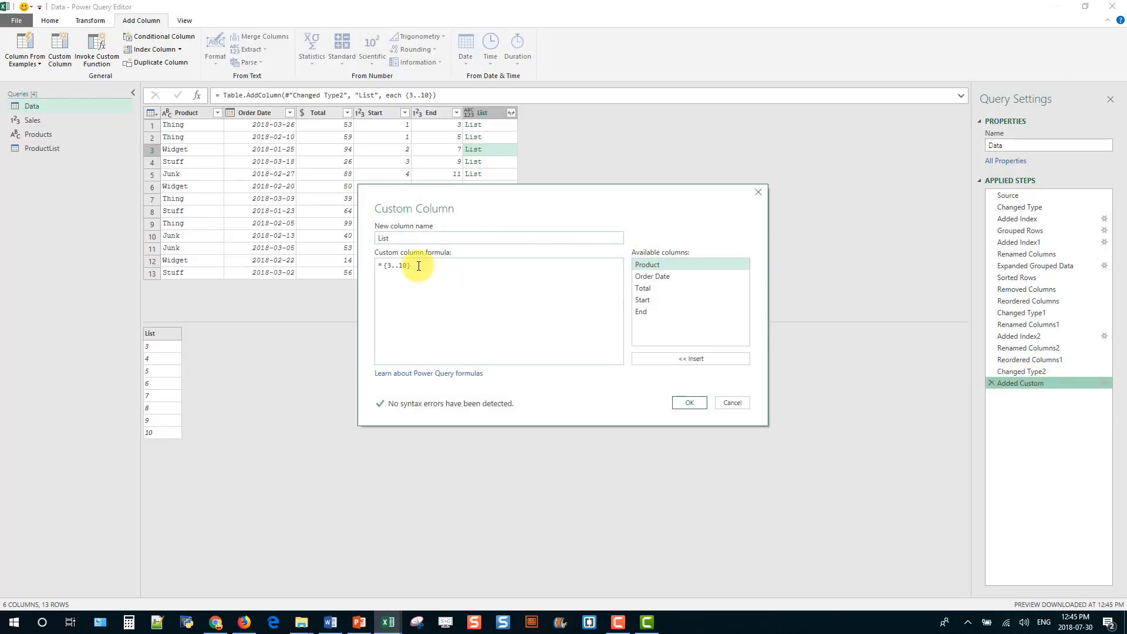
double_click(388, 265)
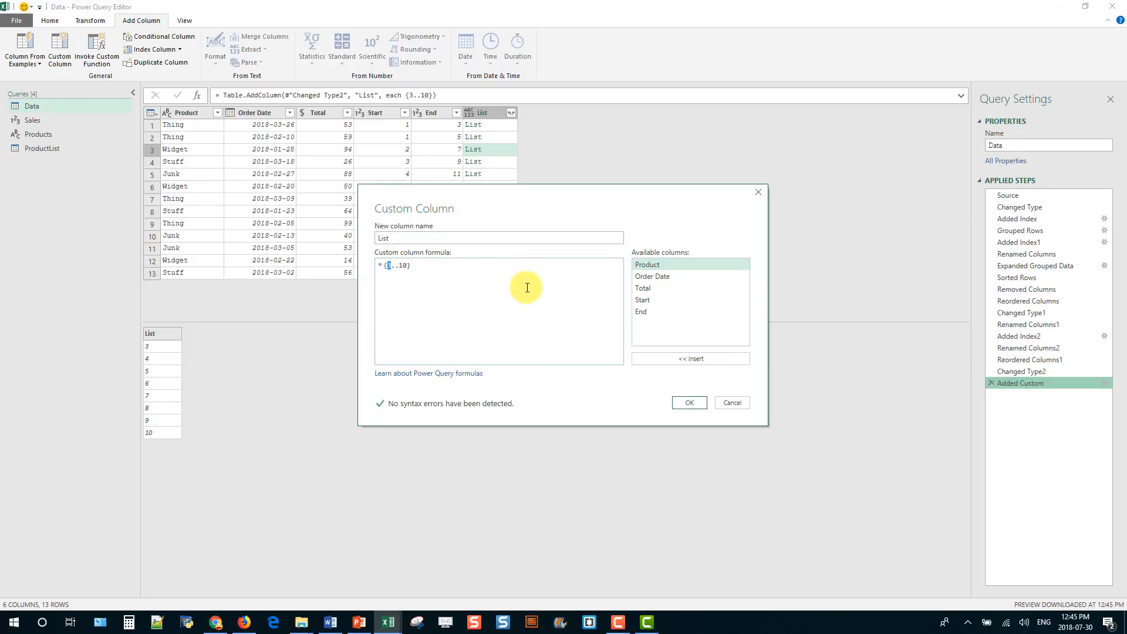
double_click(651, 299)
double_click(426, 266)
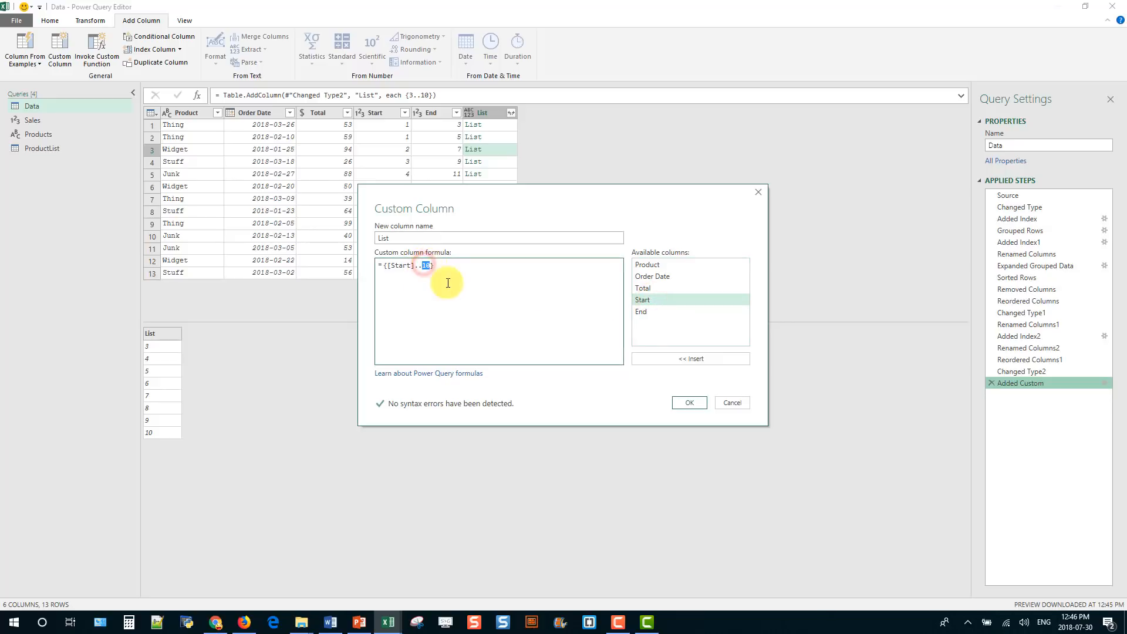
double_click(648, 309)
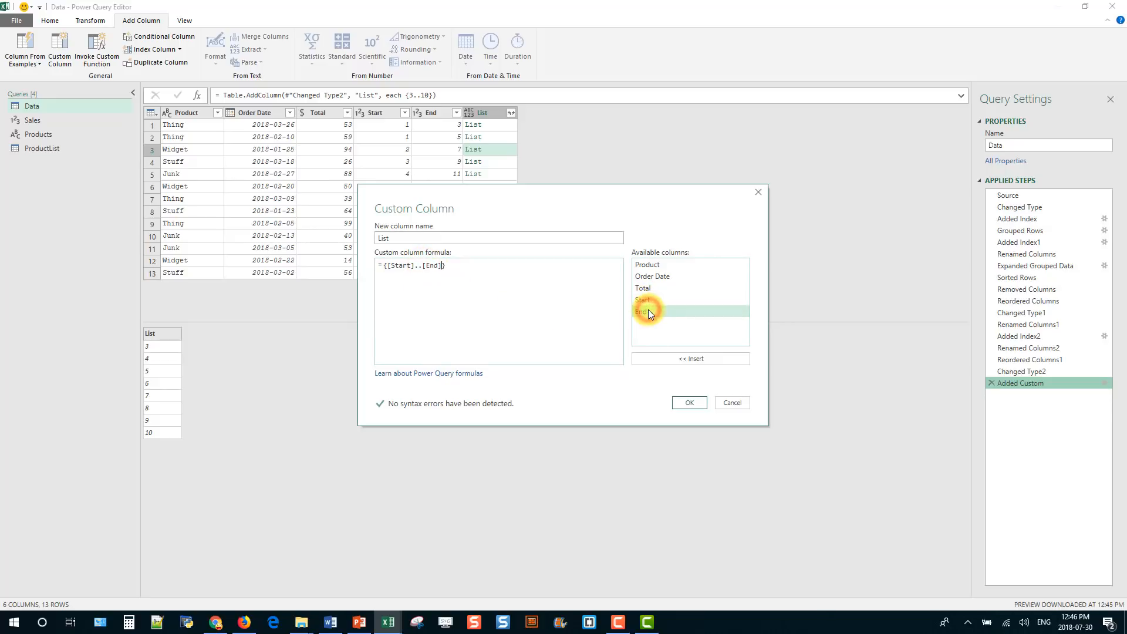
left_click(689, 404)
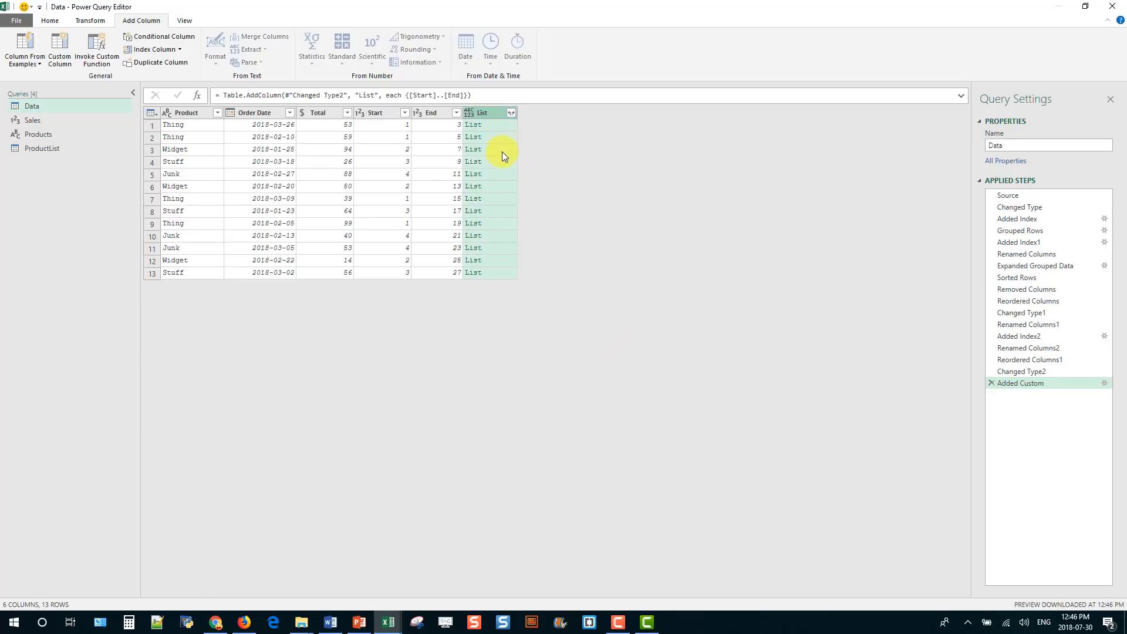
left_click(500, 186)
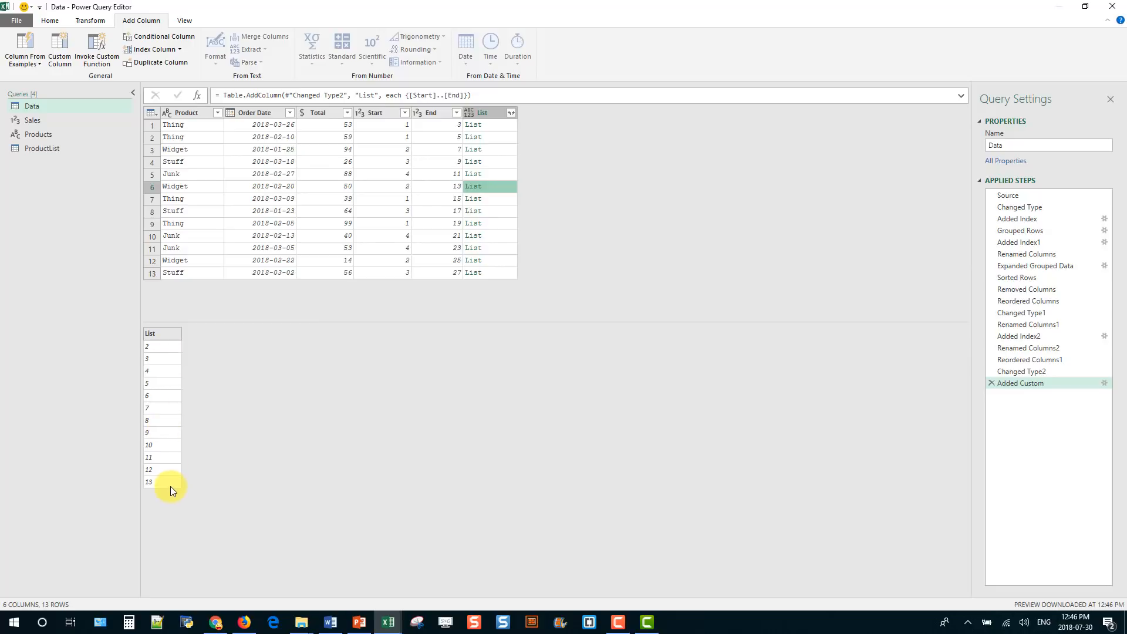
left_click(492, 123)
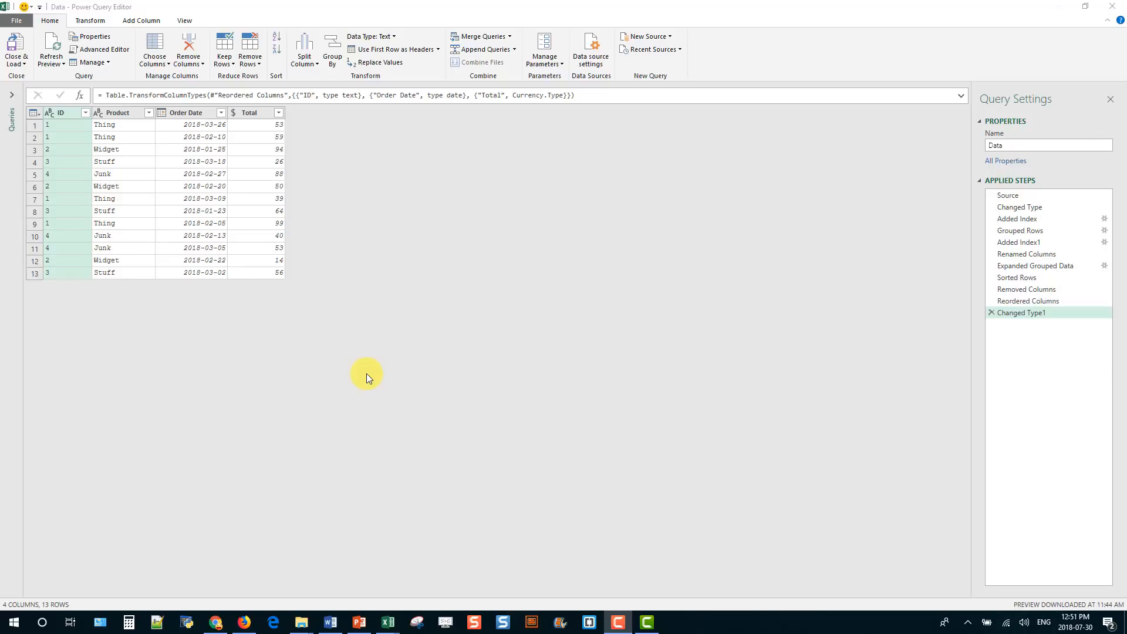
- Filter Widget out of the Product column and load the Data query to the worksheet
left_click(149, 114)
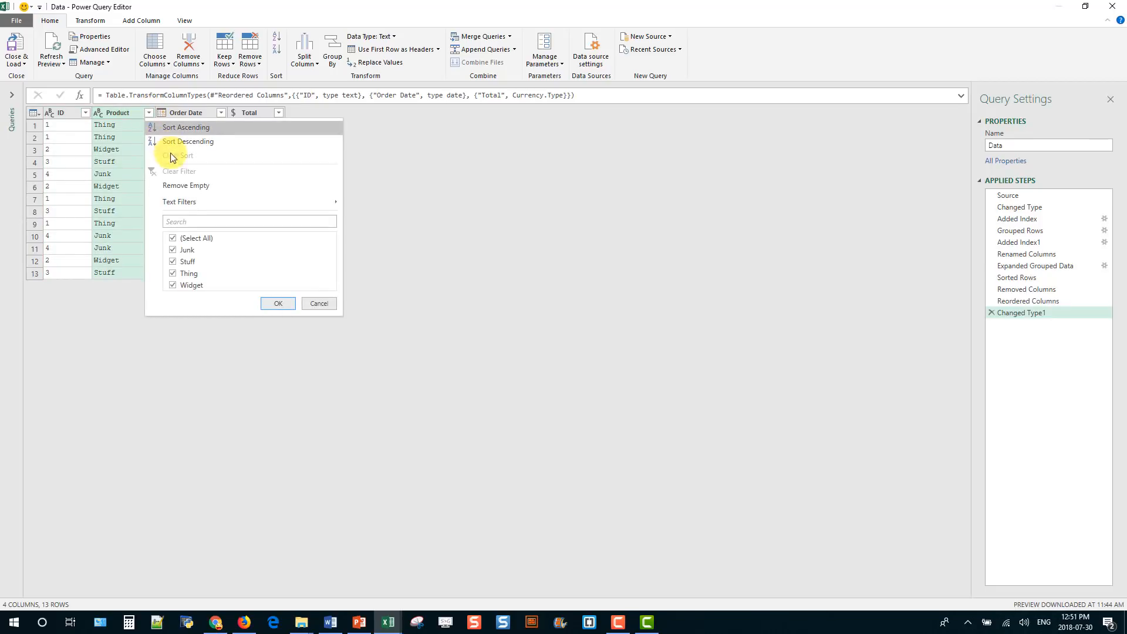
left_click(172, 286)
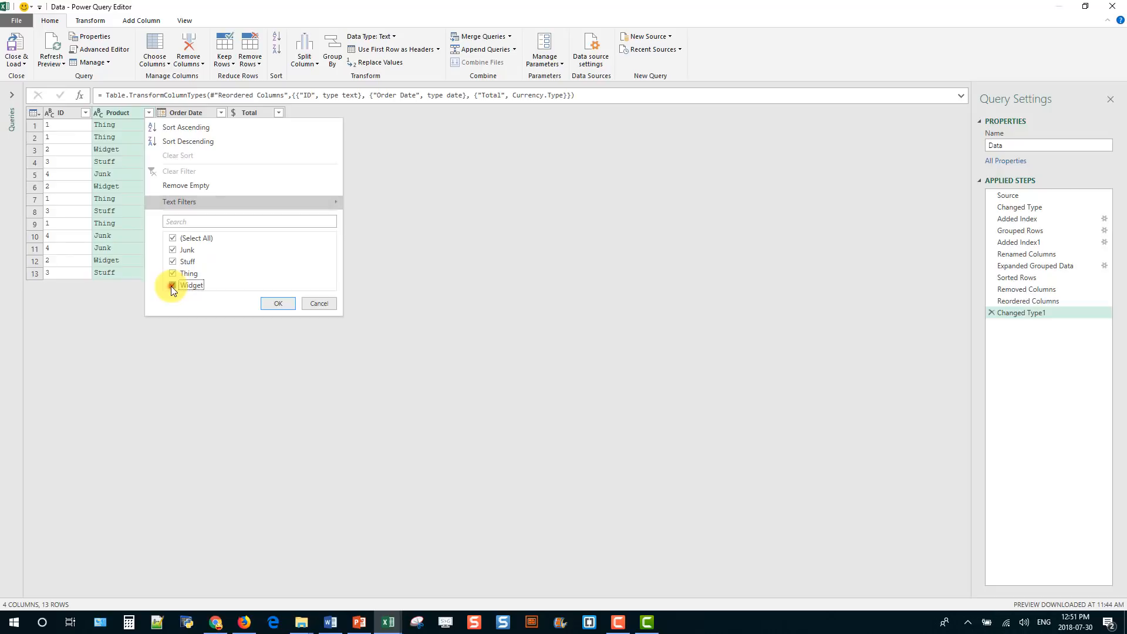
left_click(274, 304)
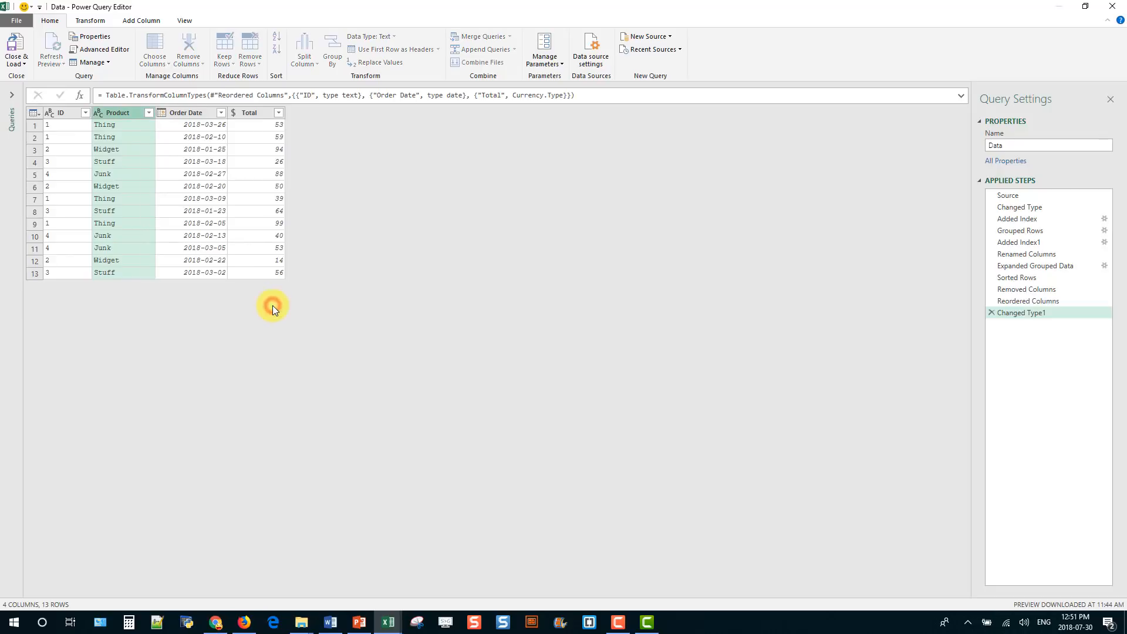
left_click(18, 44)
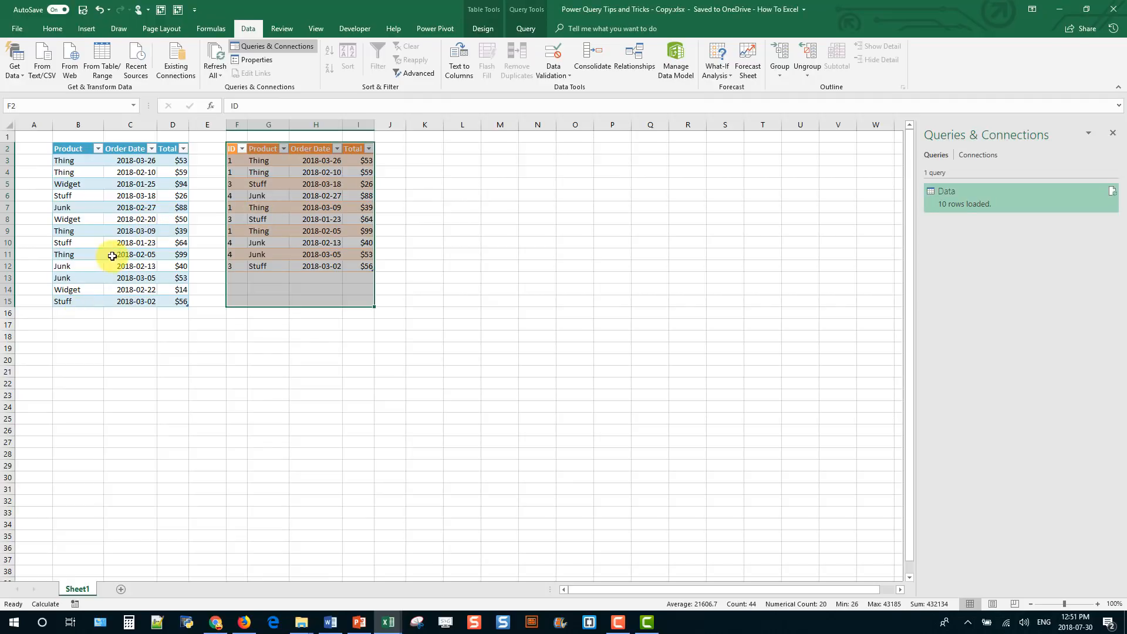
- Copy the Widget record in row 14 of the source table to row 16, directly below the table
left_click_drag(79, 287, 180, 300)
key("ctrl+c")
left_click(88, 315)
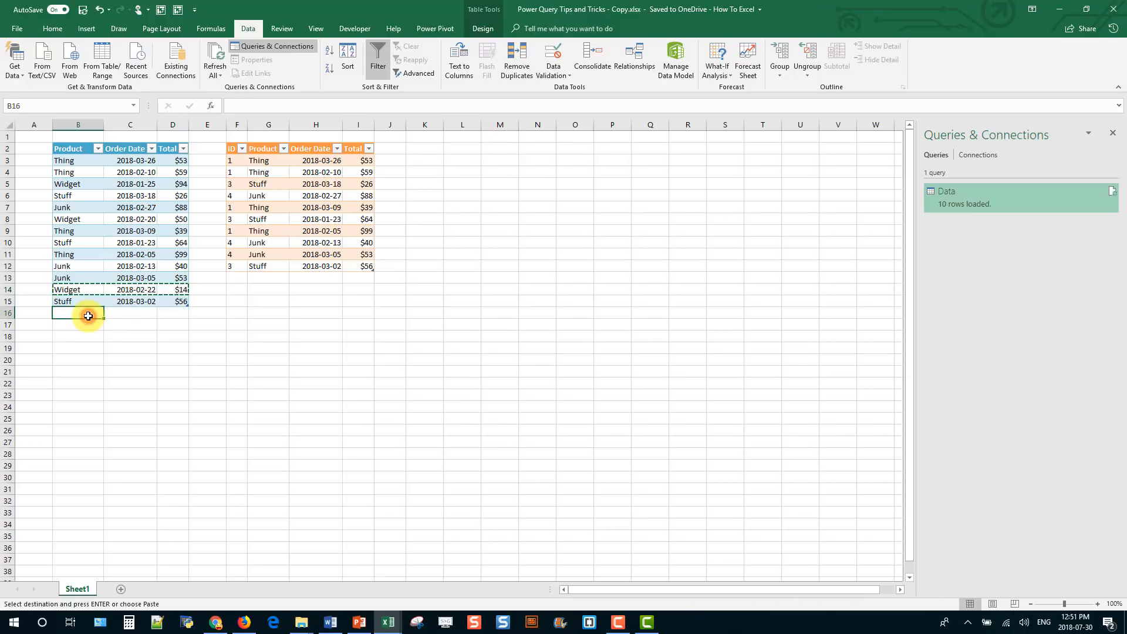
key("shift+Right")
key("shift+Right")
key("ctrl+v")
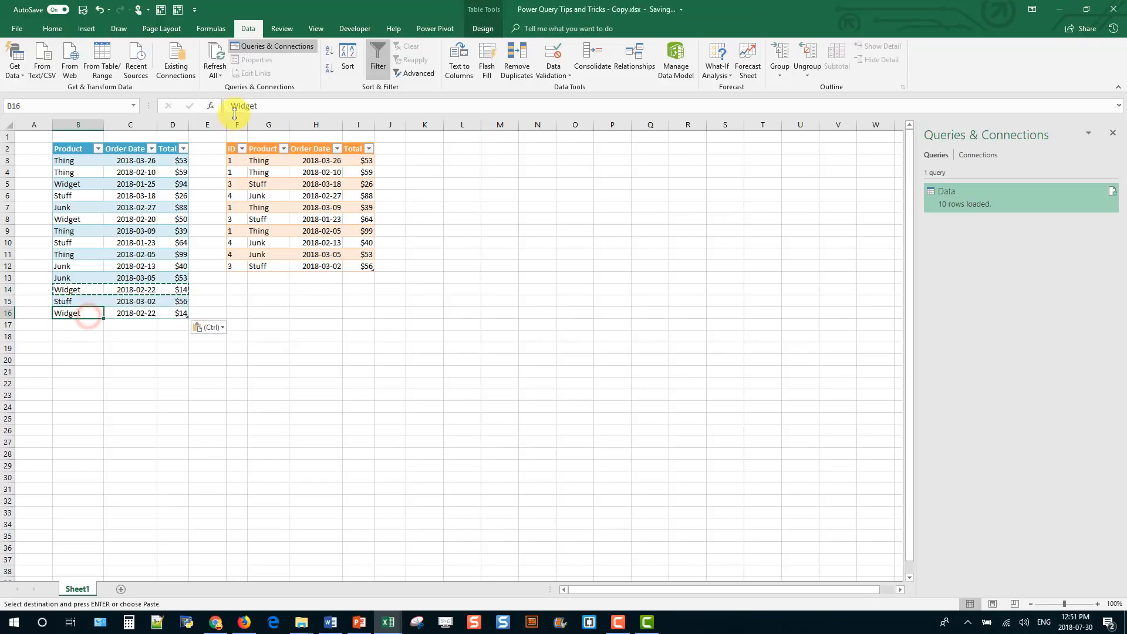
- Change the product in B16 to lowercase "widget" and refresh the query's output table
left_click(233, 106)
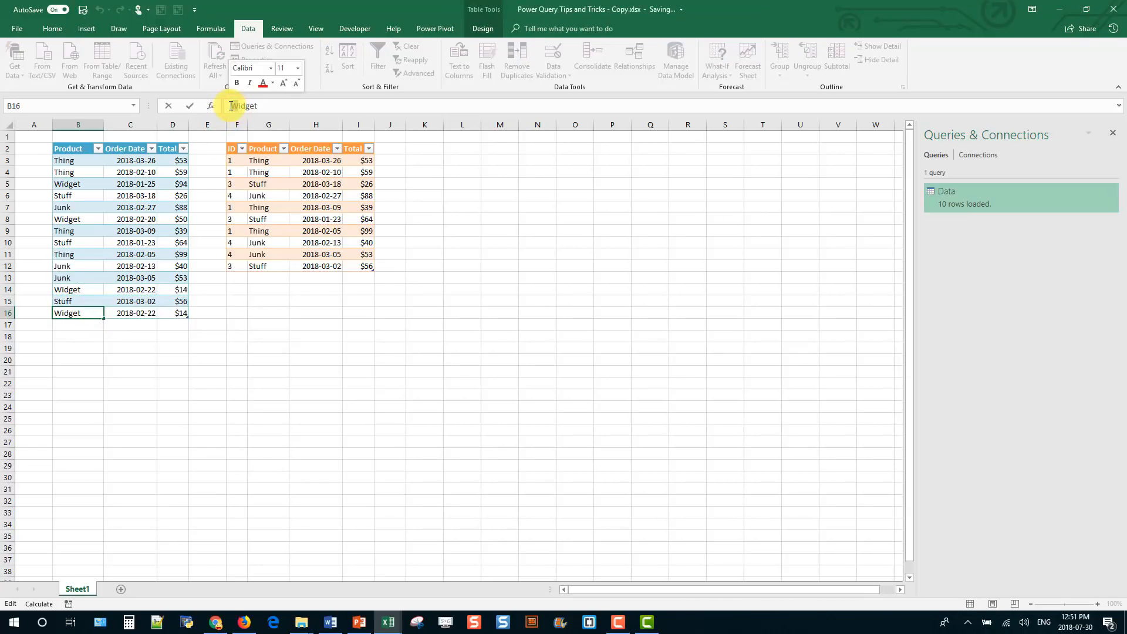
type("w")
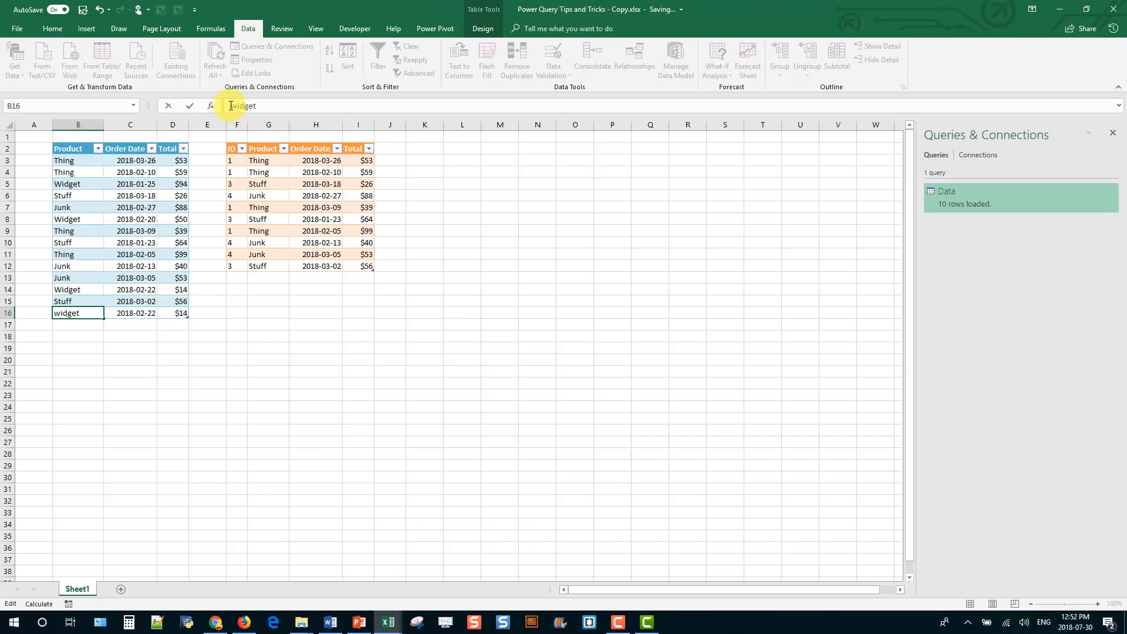
key("Return")
key("Up")
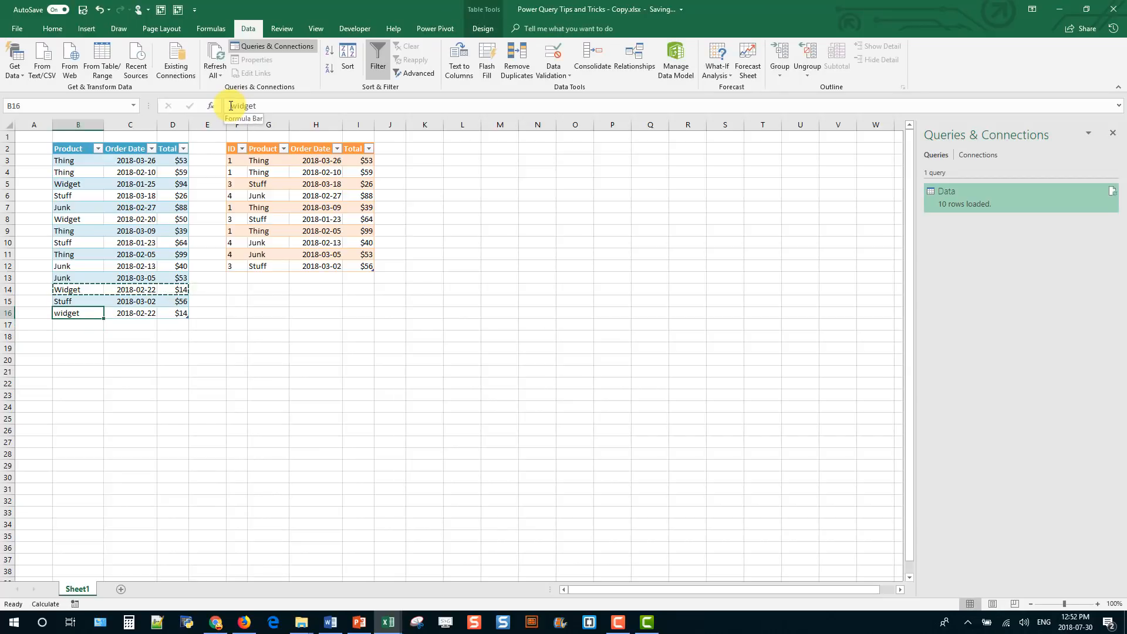
right_click(280, 194)
left_click(317, 291)
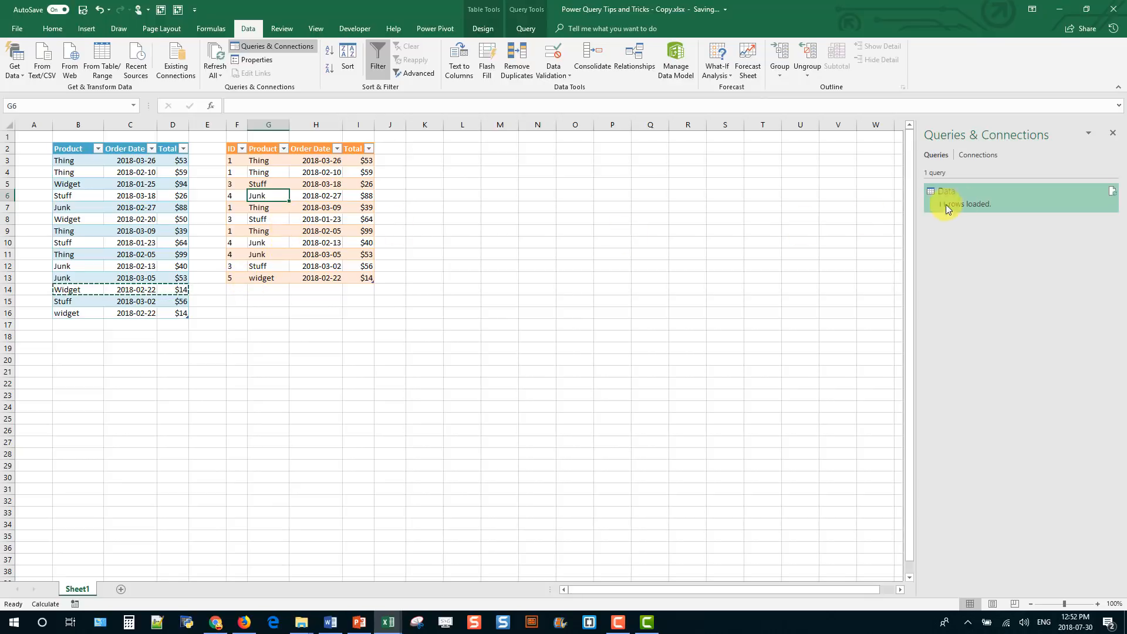
- Reopen the Data query for editing and delete its Filtered Rows step
double_click(989, 195)
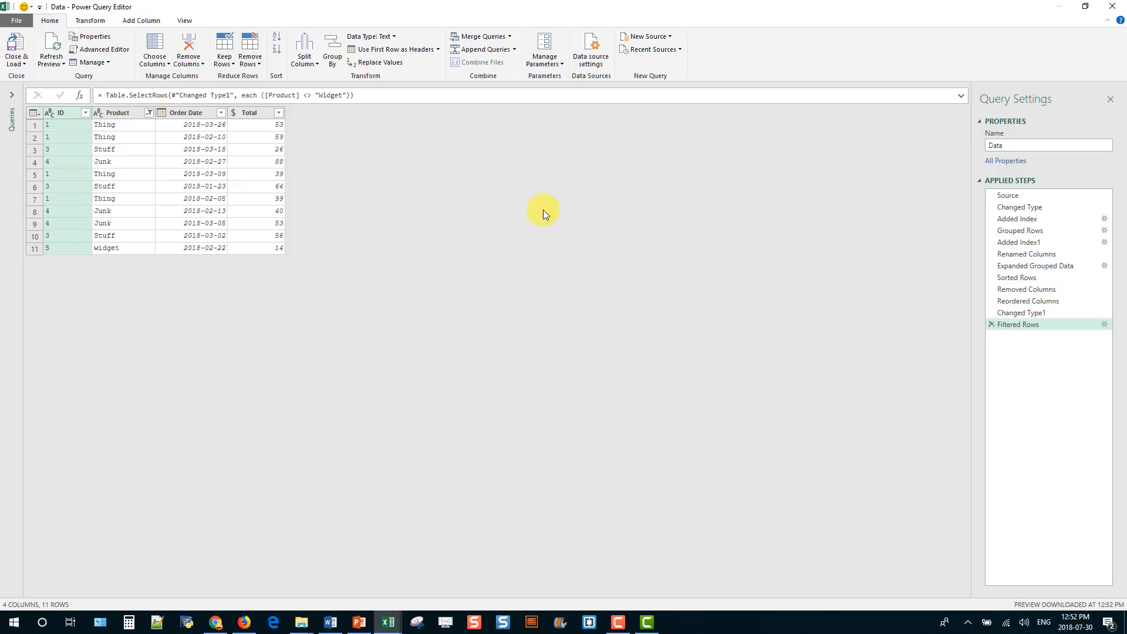
left_click(991, 325)
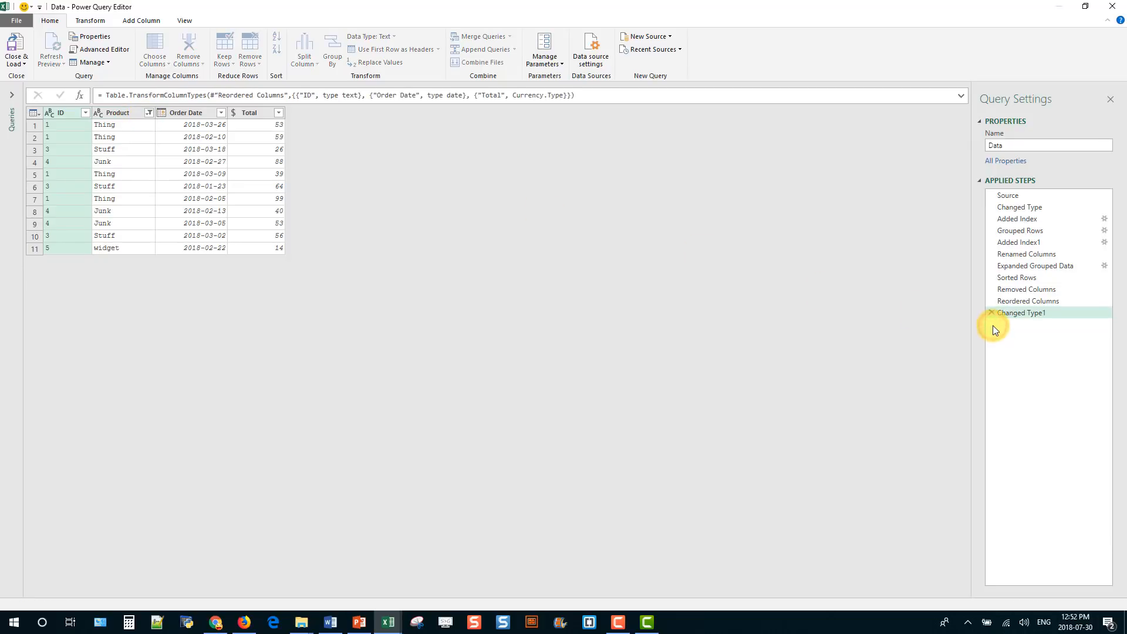
- Add a new column containing the Product values converted to UPPERCASE
left_click(136, 115)
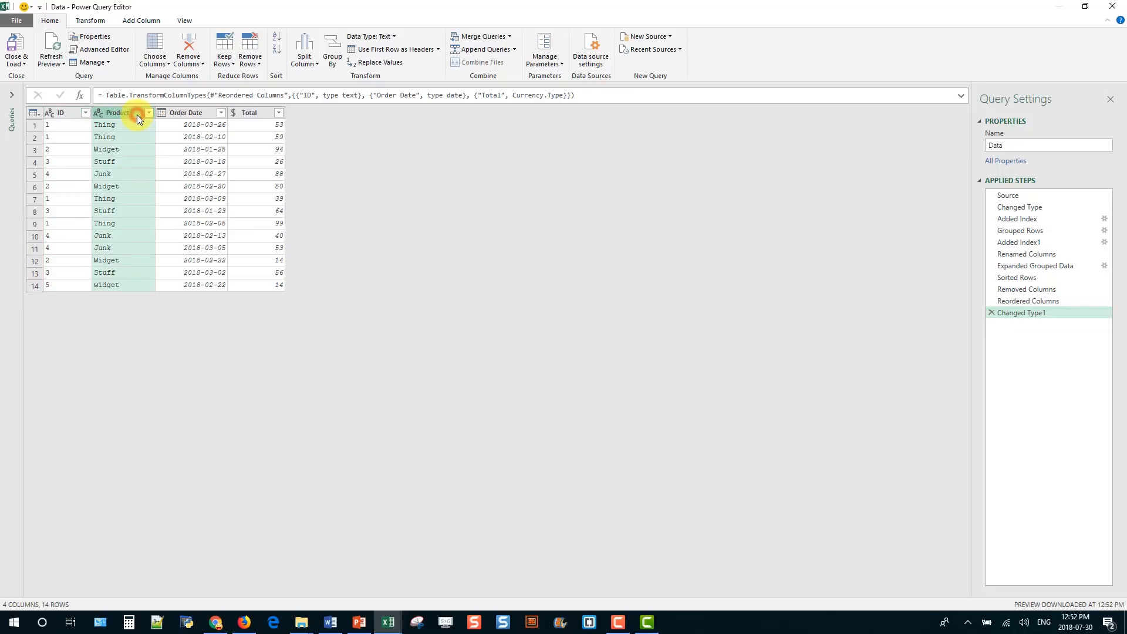
left_click(135, 23)
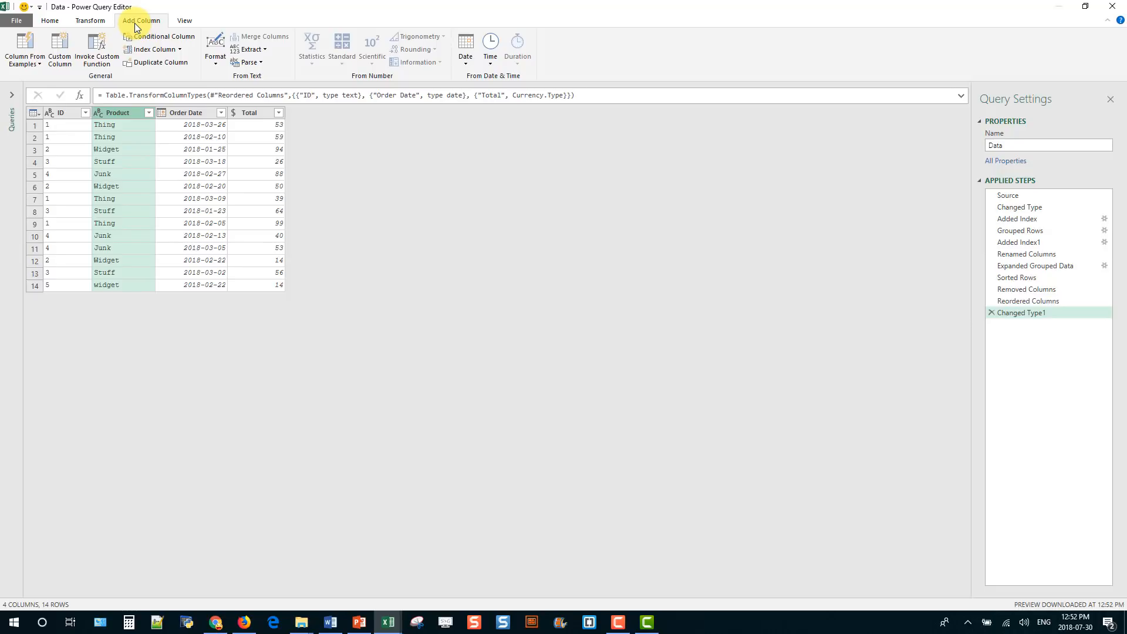
left_click(213, 65)
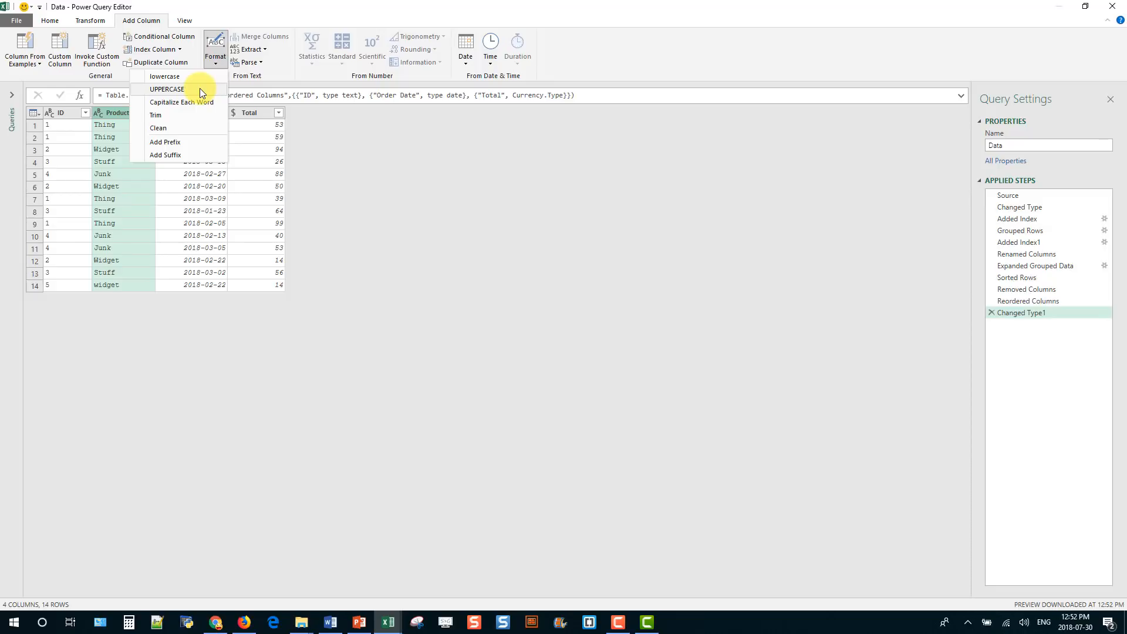
left_click(199, 89)
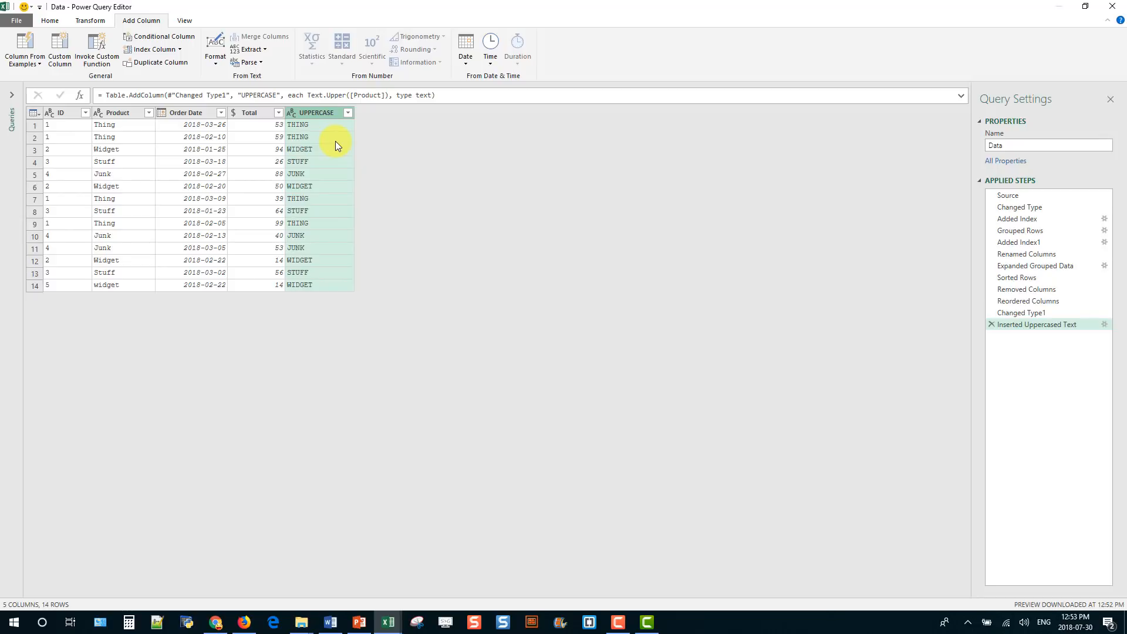
- Filter the UPPERCASE column to keep only the WIDGET rows
left_click(348, 114)
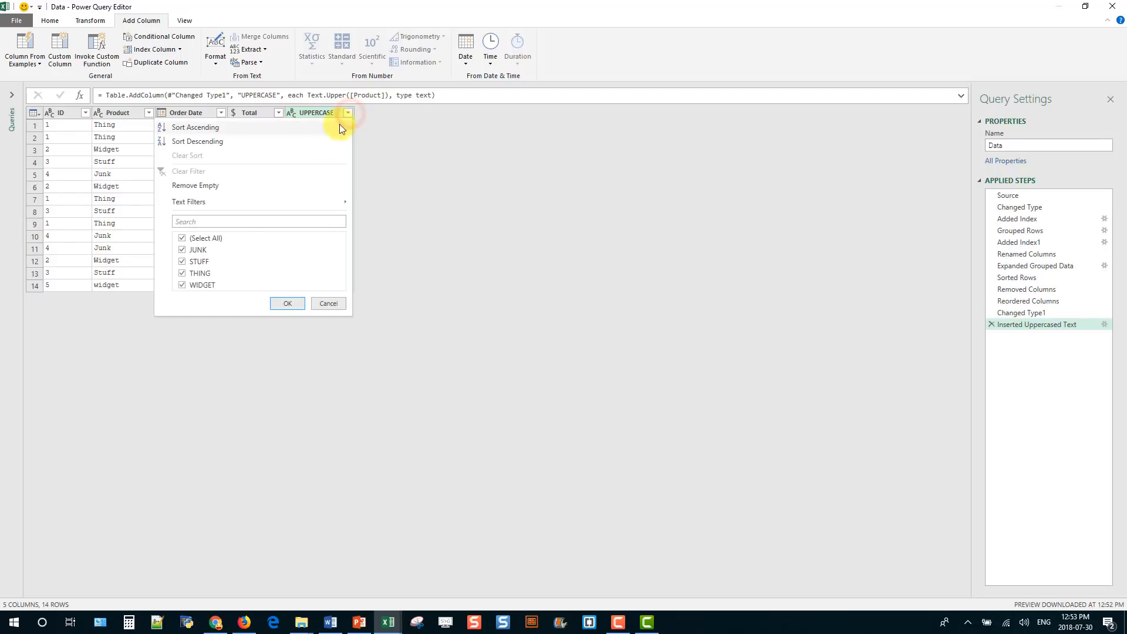
left_click(183, 238)
left_click(183, 285)
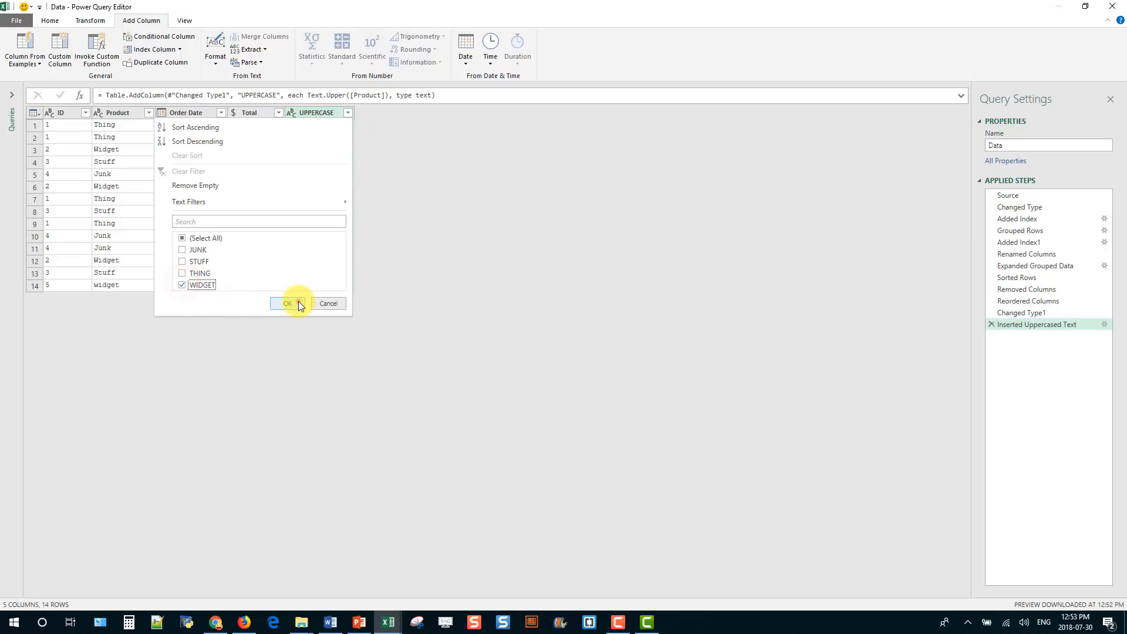
left_click(298, 303)
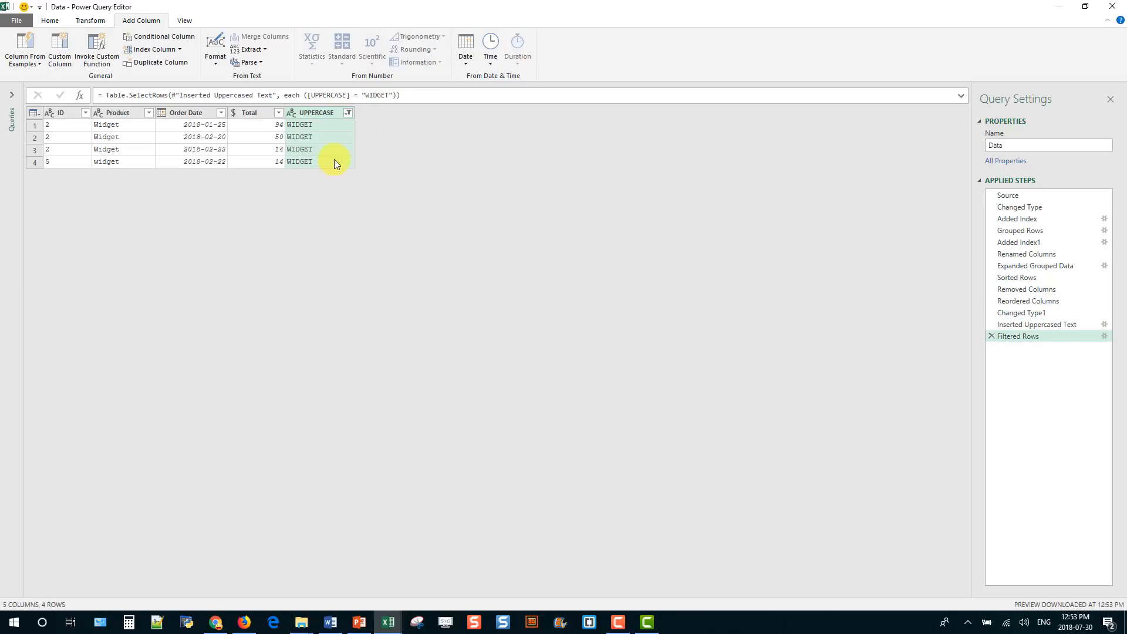
- Change the UPPERCASE column's filter to include every product except WIDGET
left_click(347, 113)
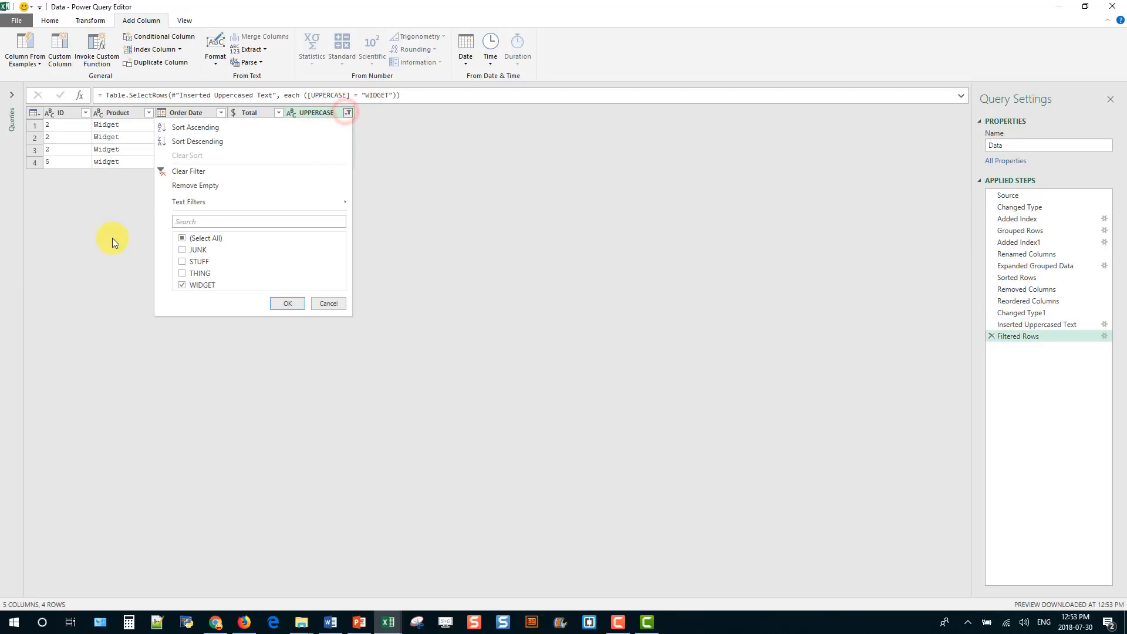
left_click(182, 238)
left_click(182, 285)
left_click(288, 303)
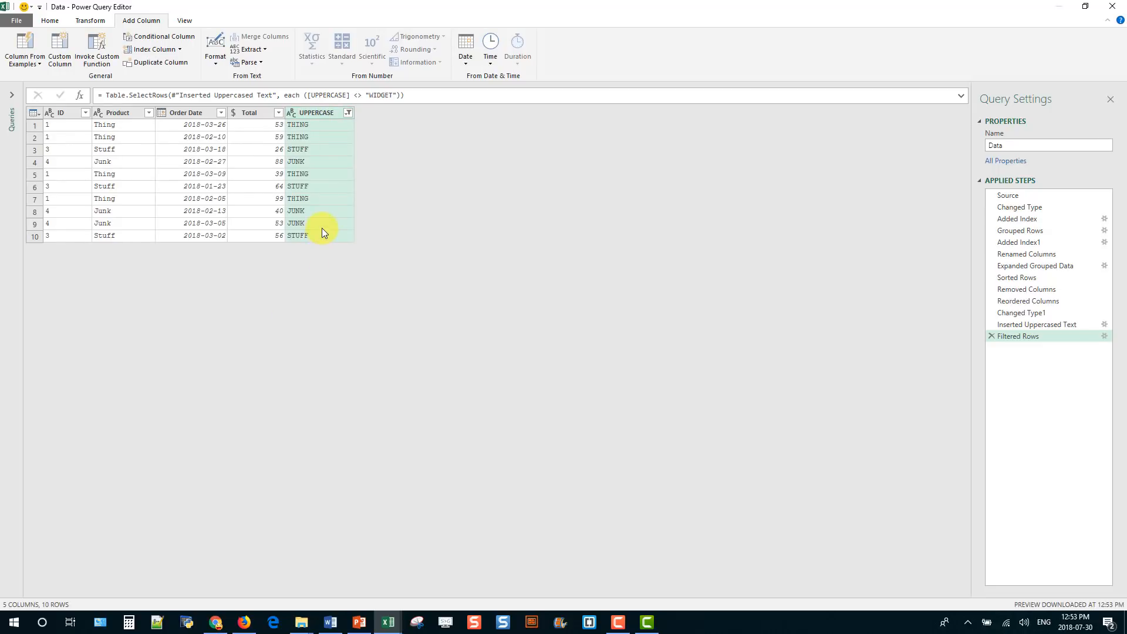
- Remove the UPPERCASE column from the Data query and load the query to the worksheet
right_click(331, 113)
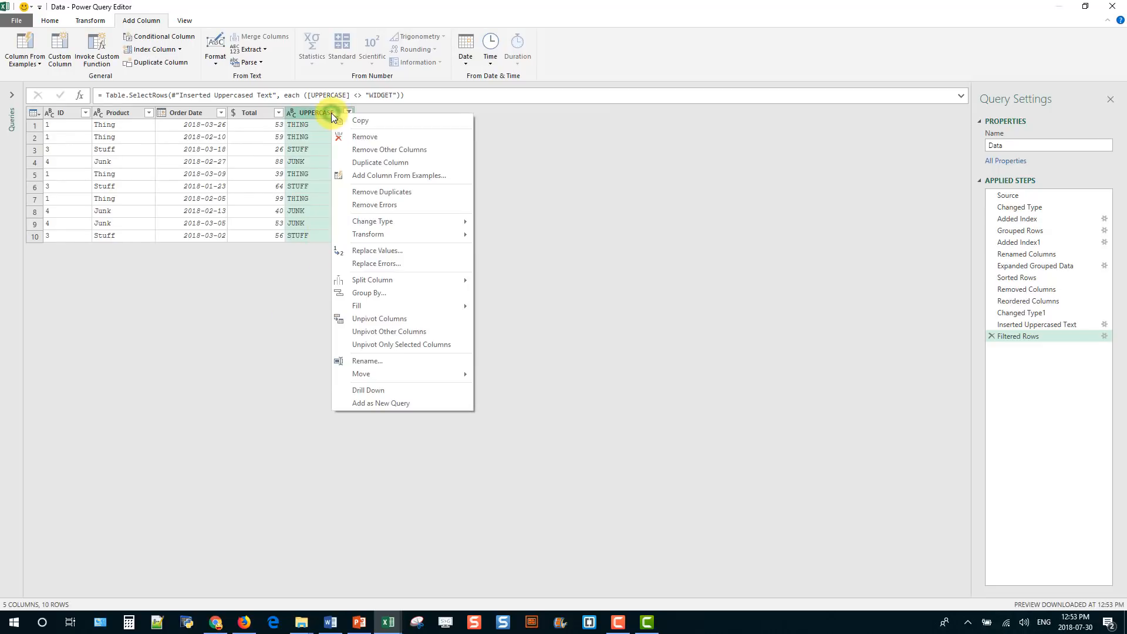
left_click(353, 135)
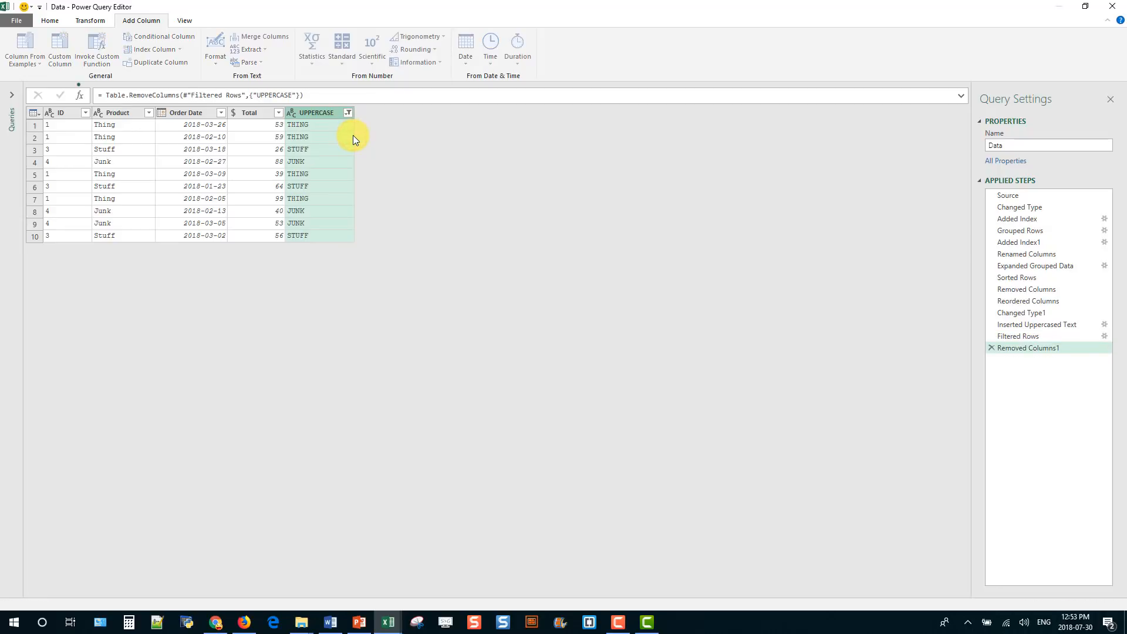
left_click(53, 19)
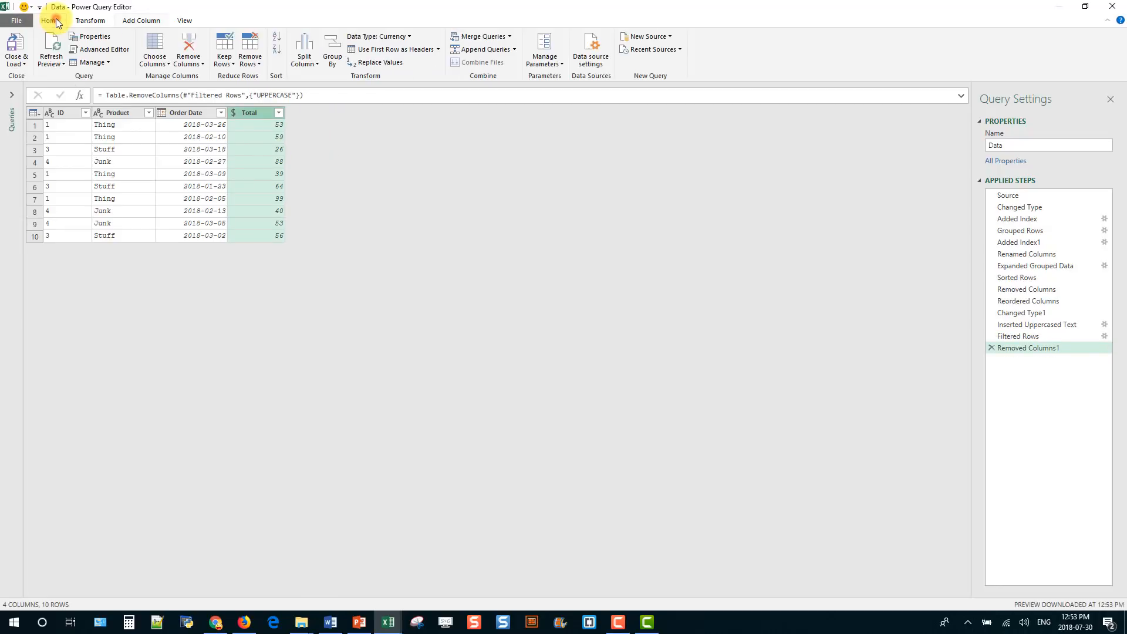
left_click(18, 48)
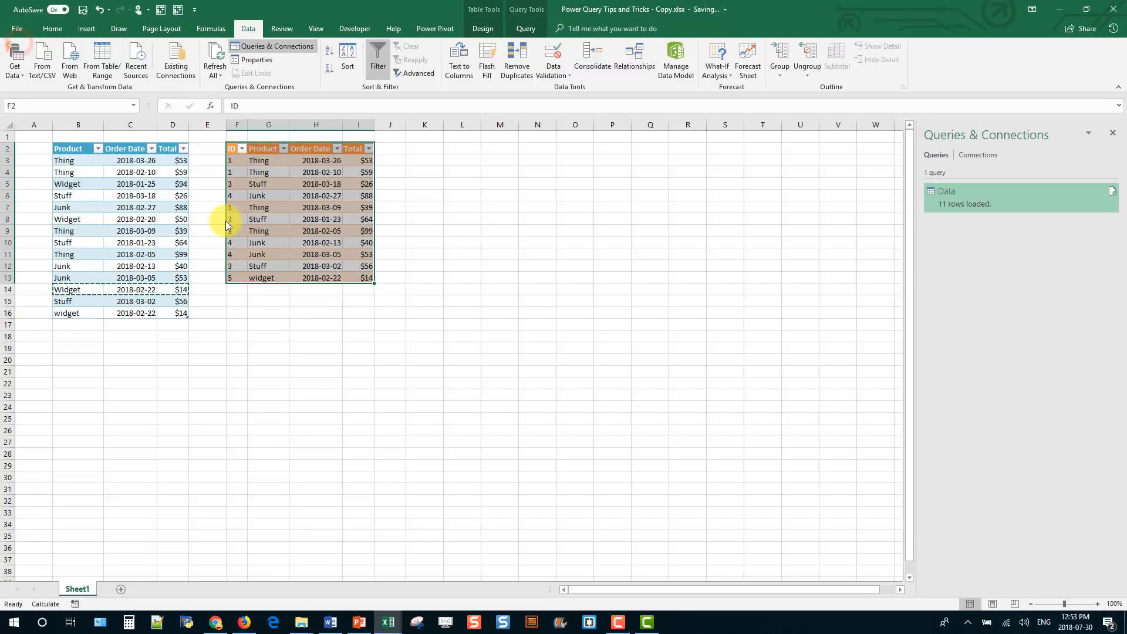
right_click(279, 224)
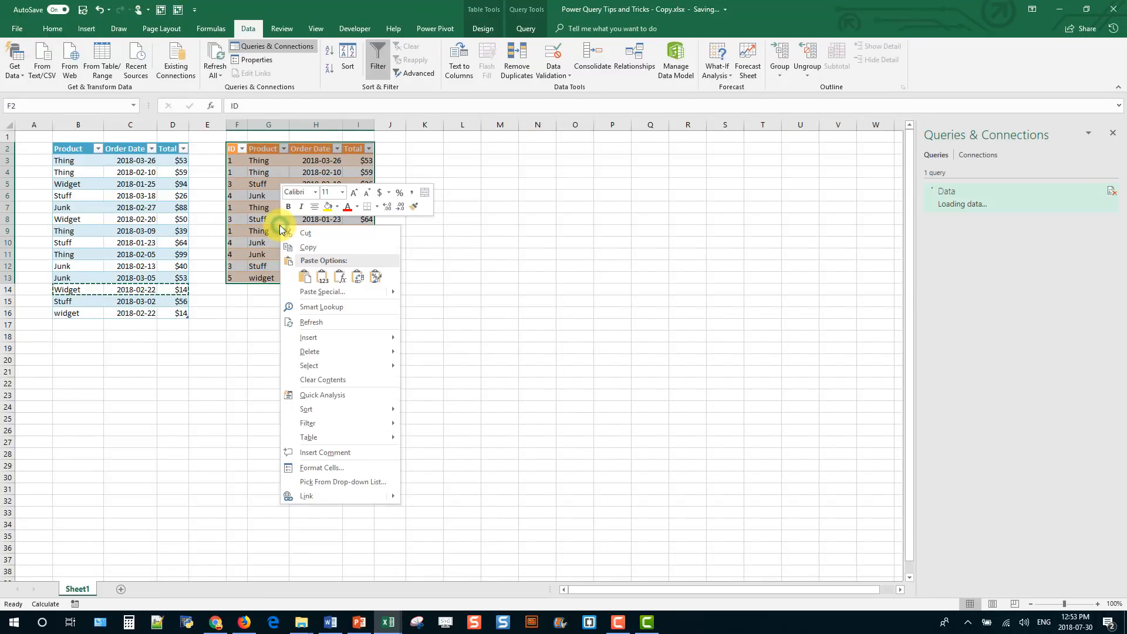
left_click(278, 222)
left_click(295, 229)
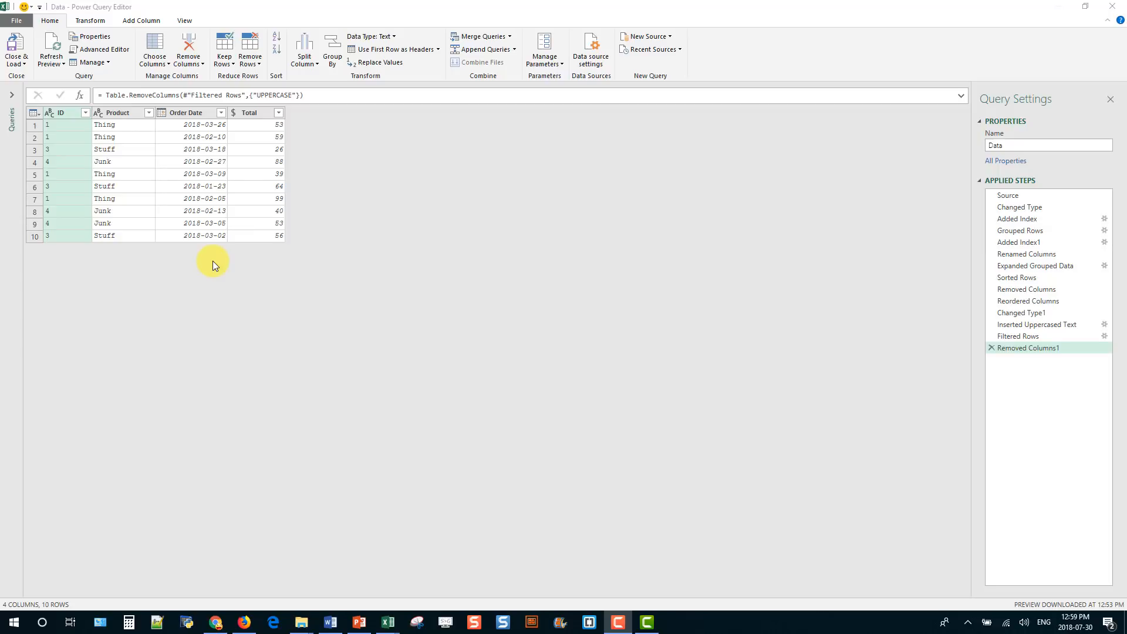
- Try to shorten the Order Date column's name by deleting the word Order
double_click(202, 112)
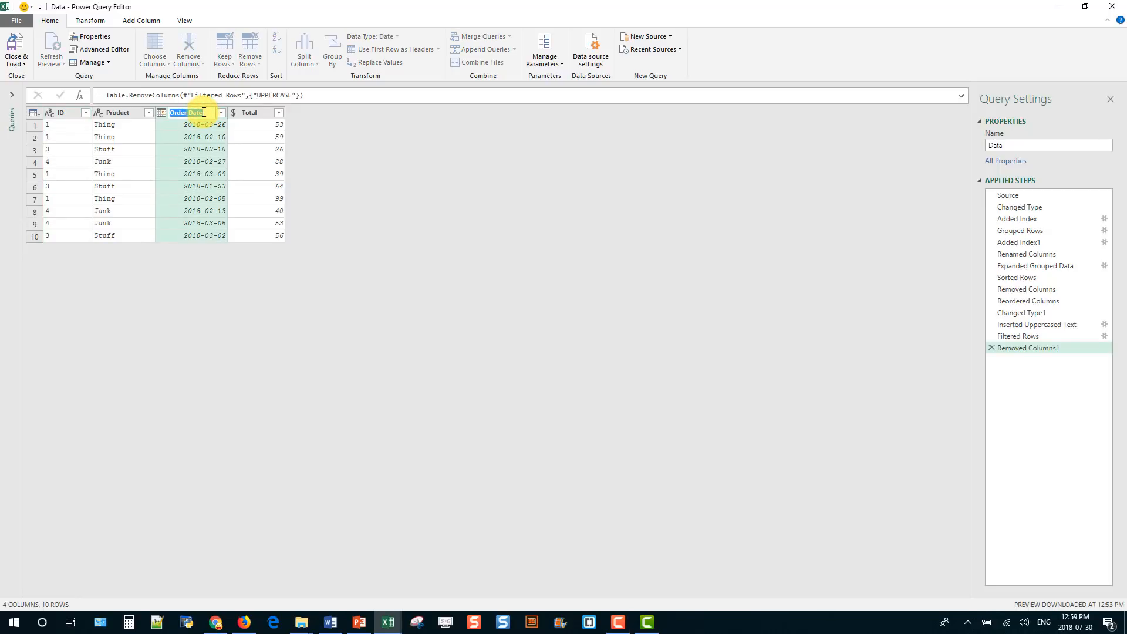
key("Home")
key("ctrl+shift+Right")
key("Delete")
key("Return")
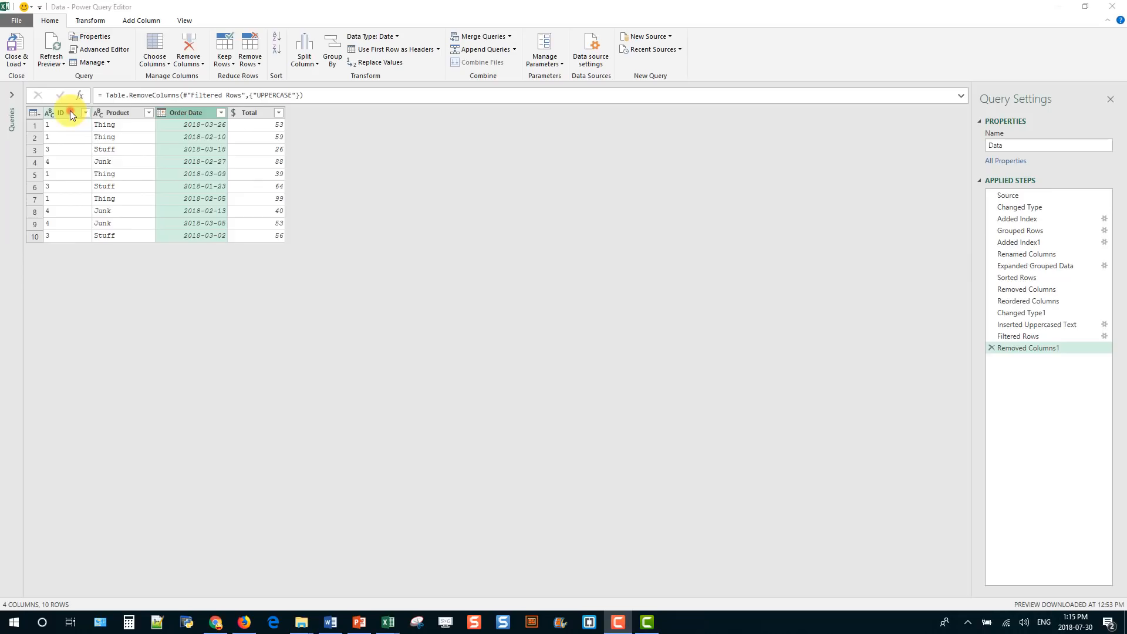
- Rename the Order Date column as Date
left_click(70, 111)
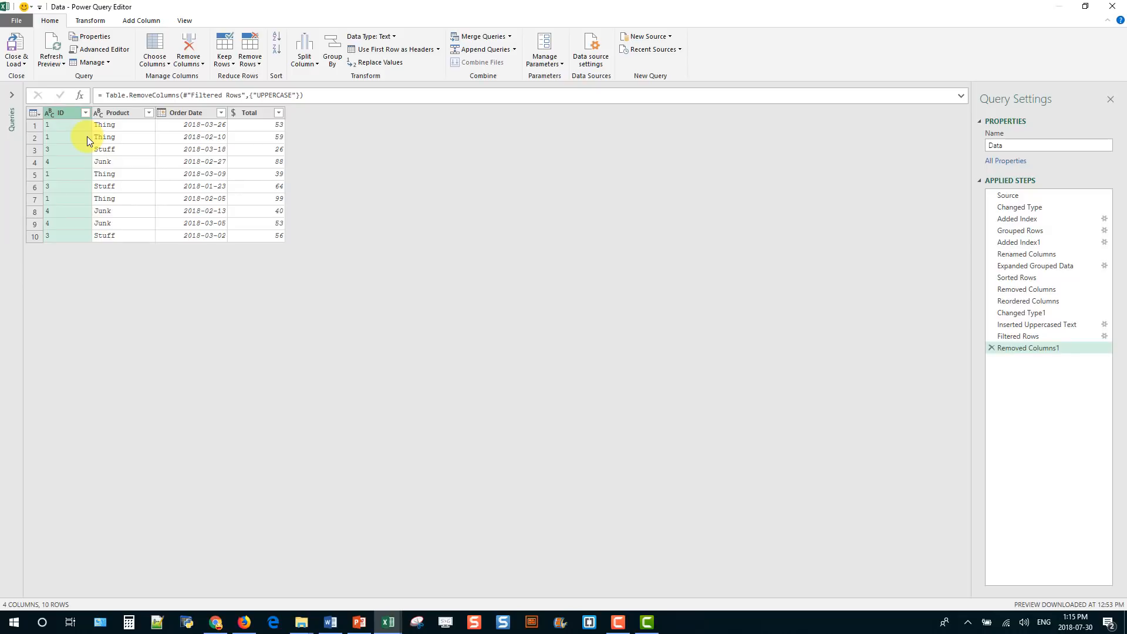
left_click(201, 112)
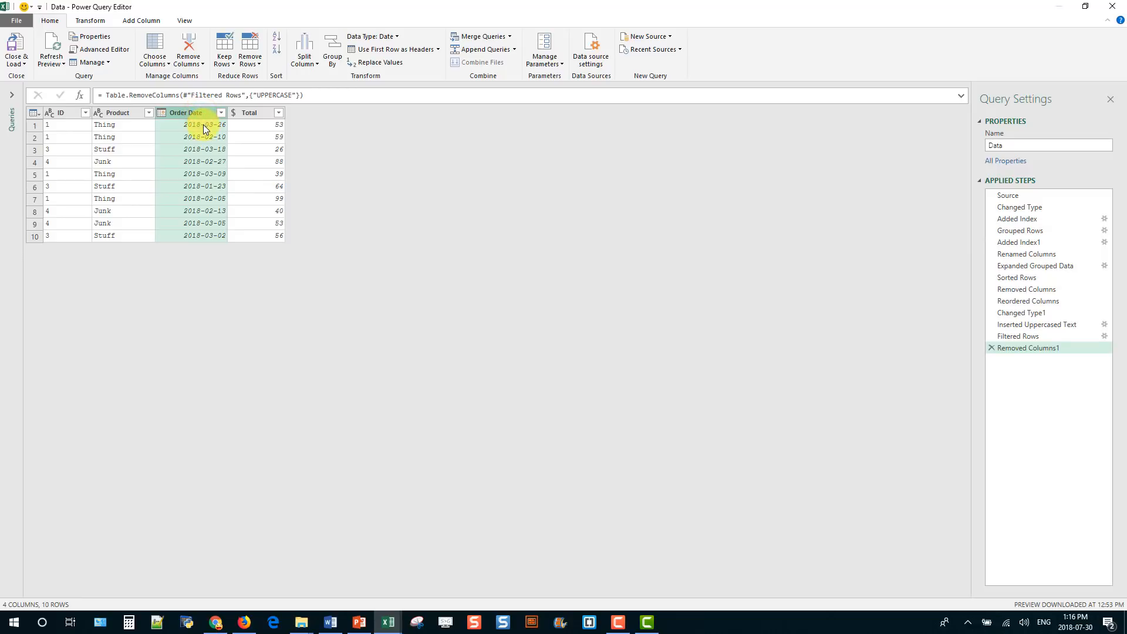
key("F2")
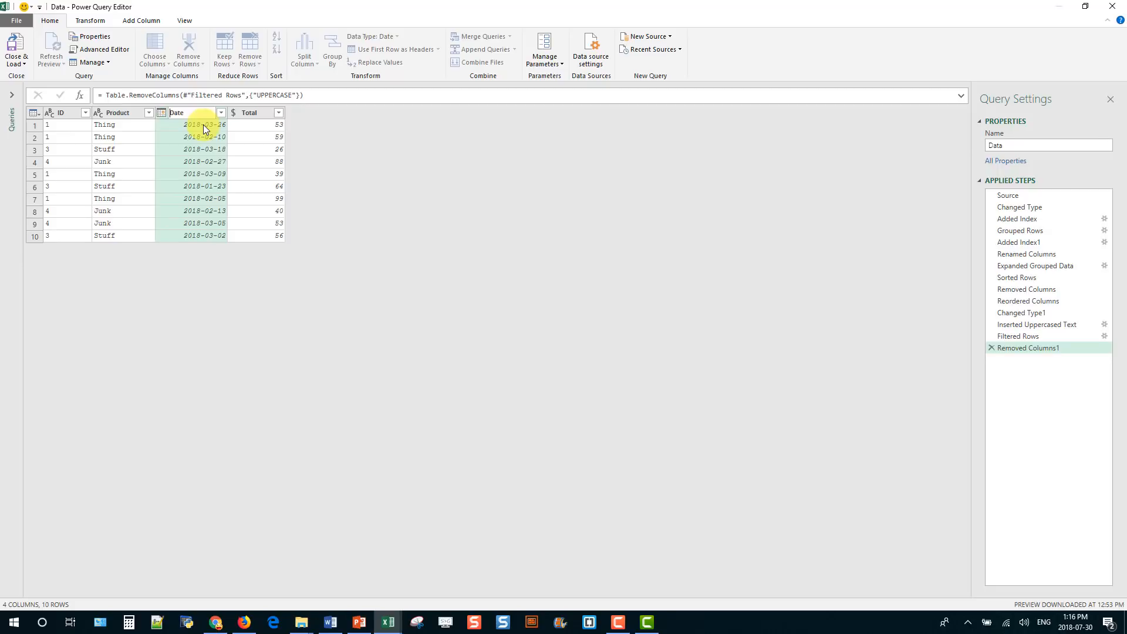
key("Return")
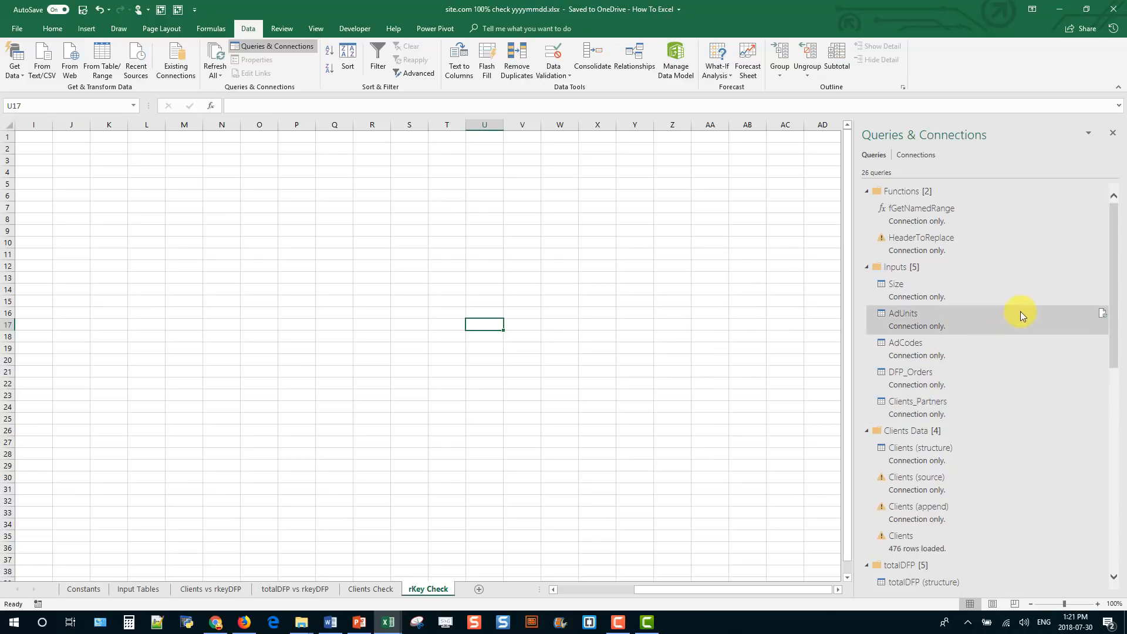
- Open the DFP_Orders query for editing and display an enlarged view of its workbook's Query Dependencies diagram
mouse_move(1026, 298)
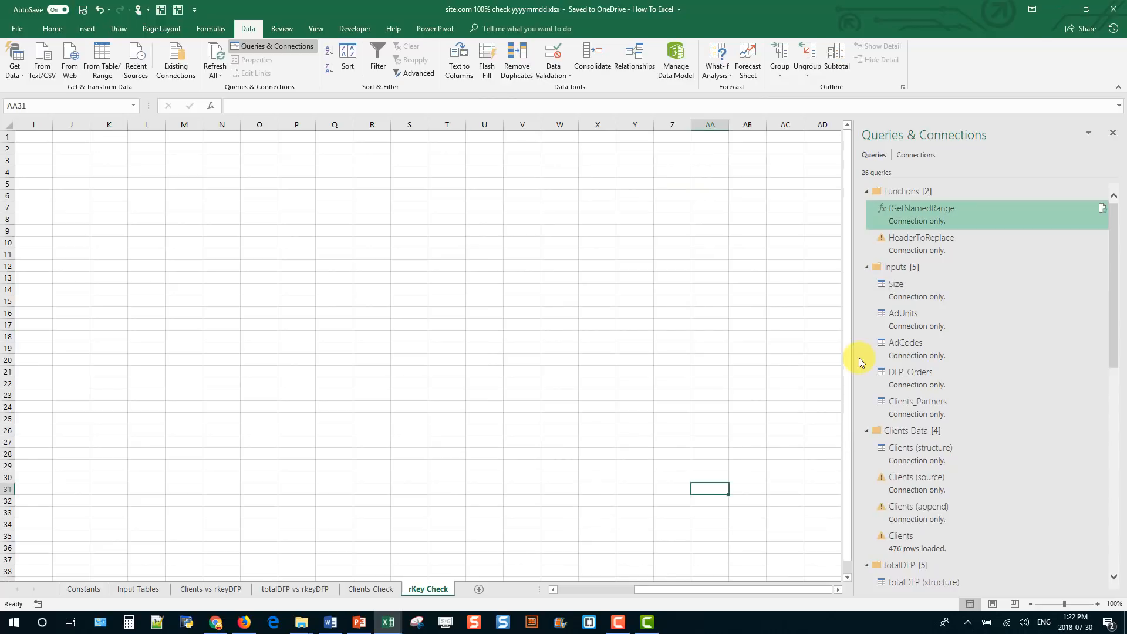
double_click(913, 376)
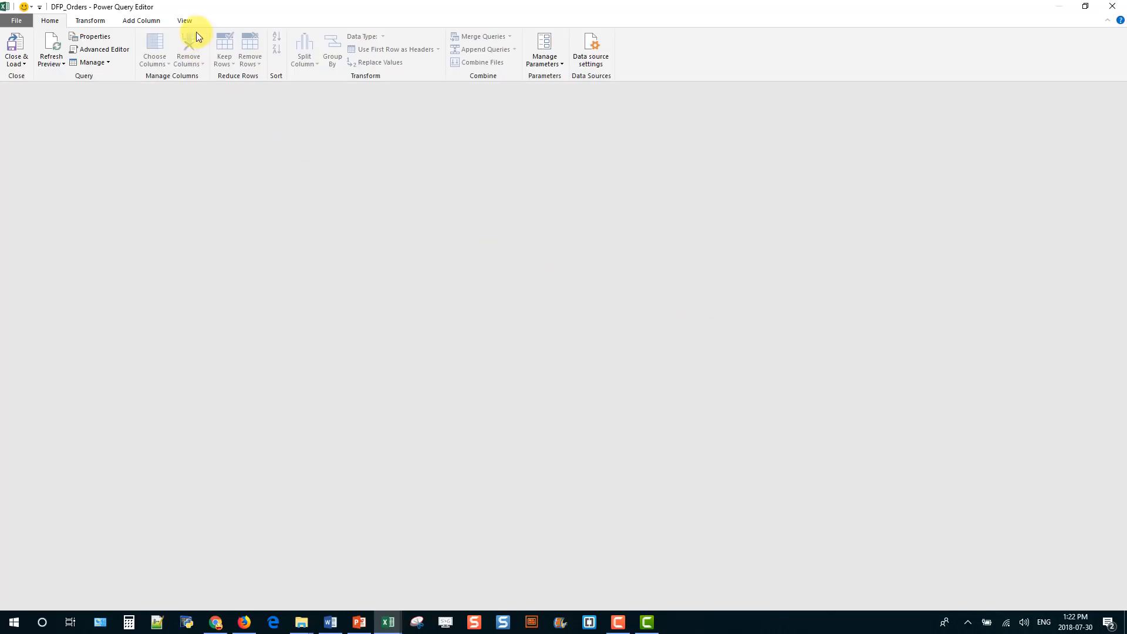
left_click(185, 21)
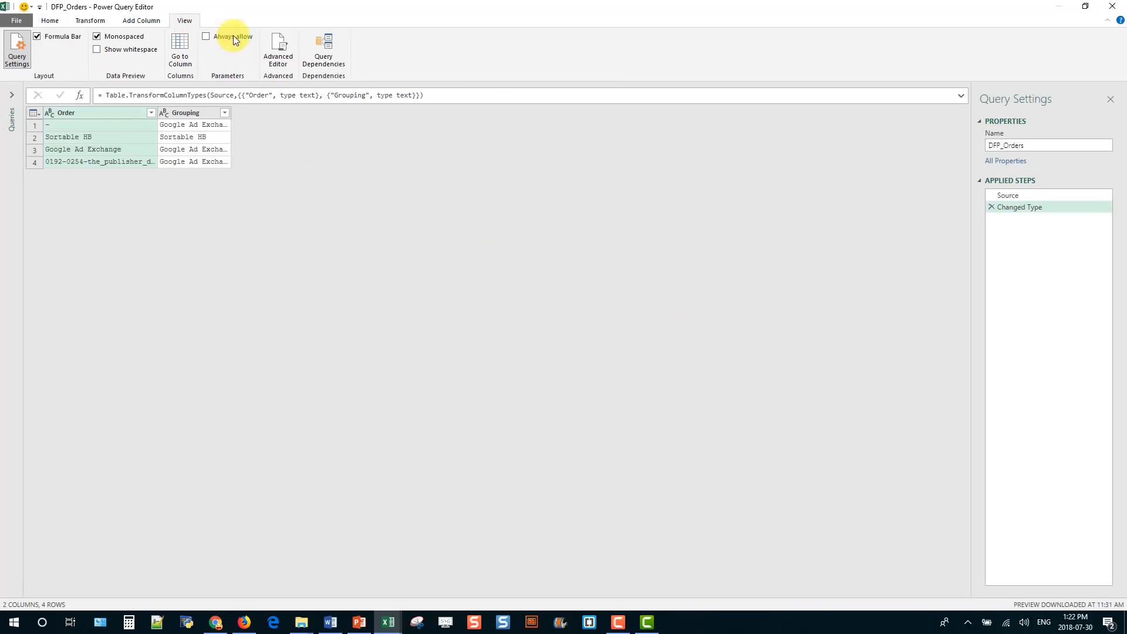
left_click(339, 61)
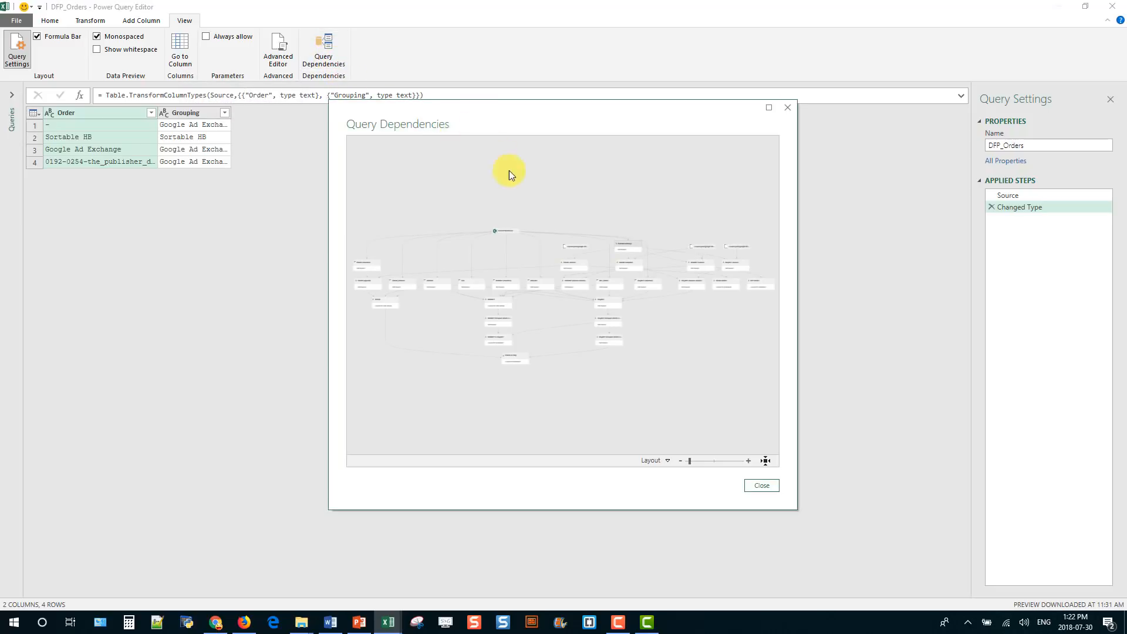
left_click(666, 460)
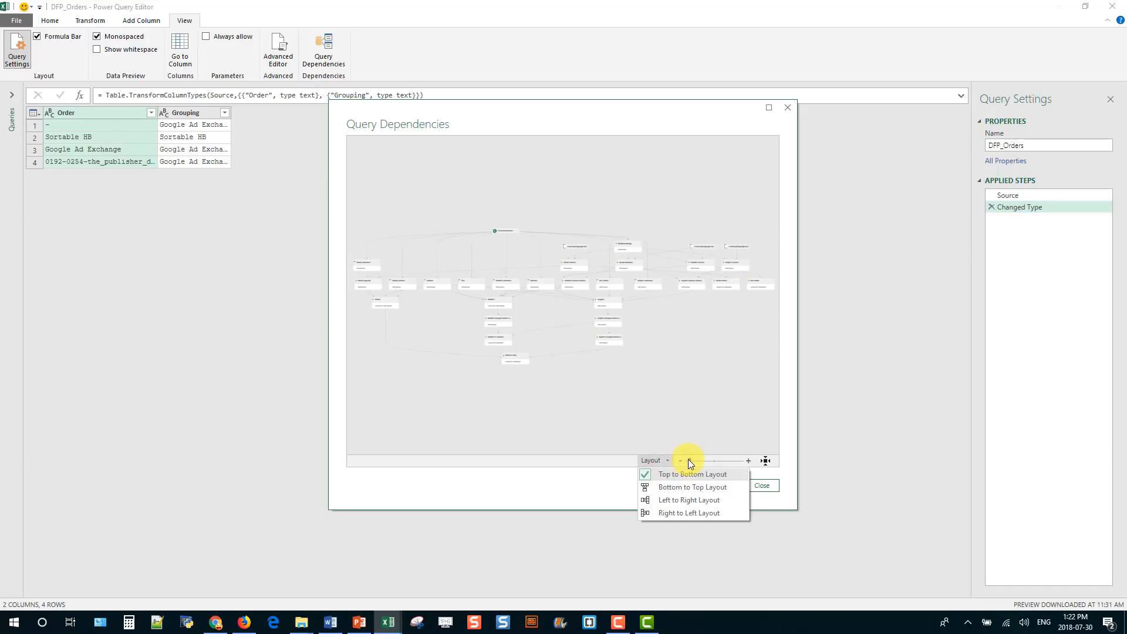
left_click_drag(688, 459, 696, 459)
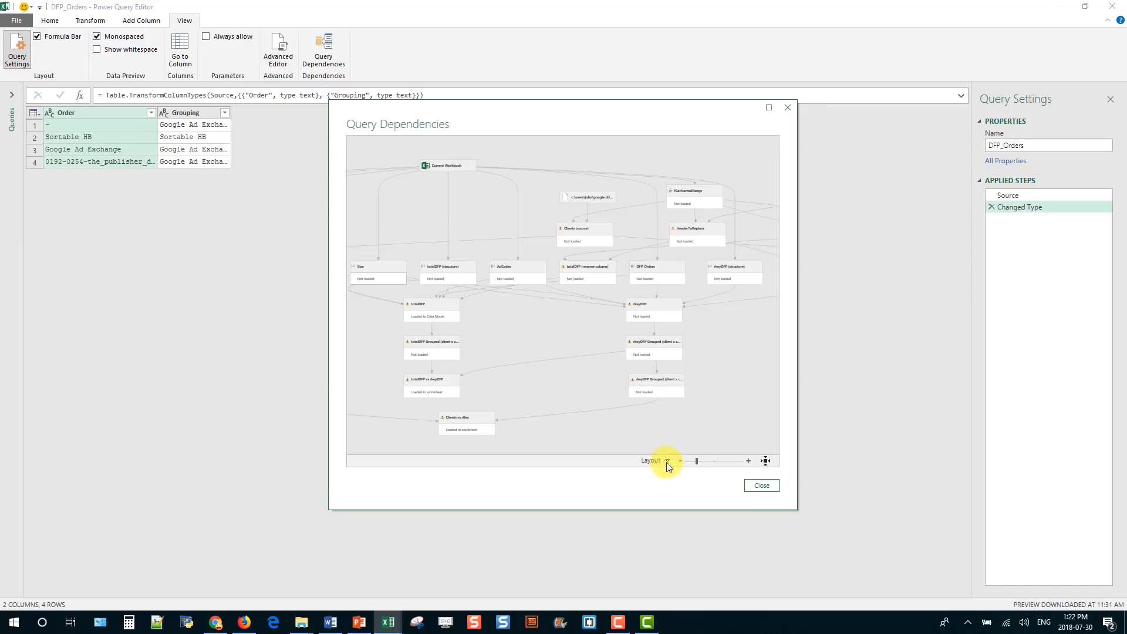
- Try the dependency diagram's Bottom to Top, Left to Right and Right to Left layouts, ending on Left to Right
left_click(647, 460)
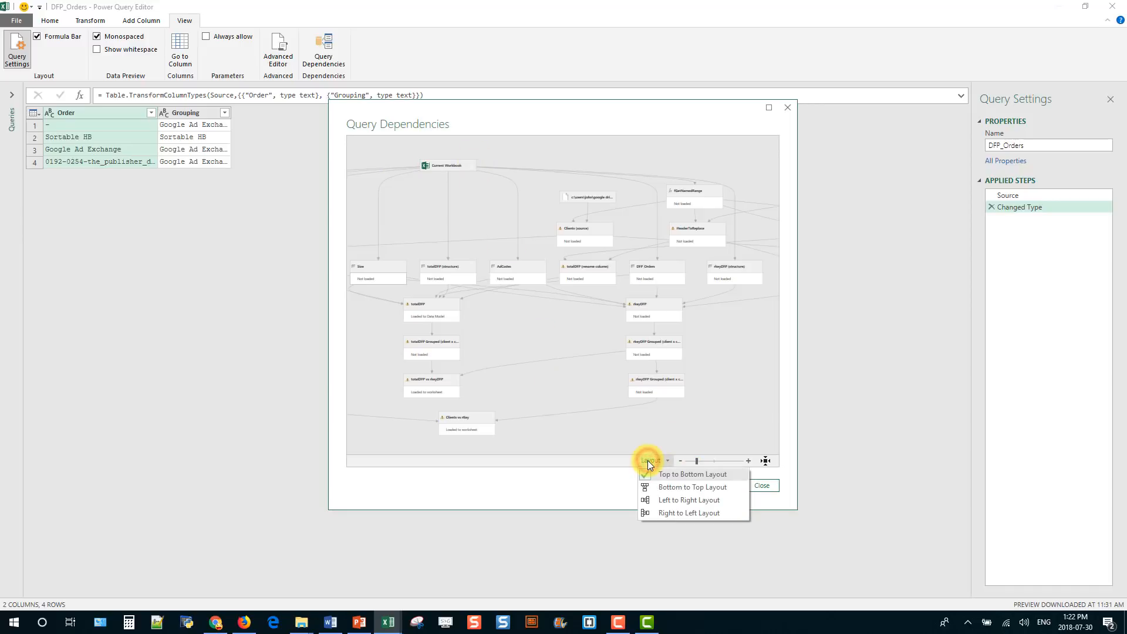
left_click(653, 487)
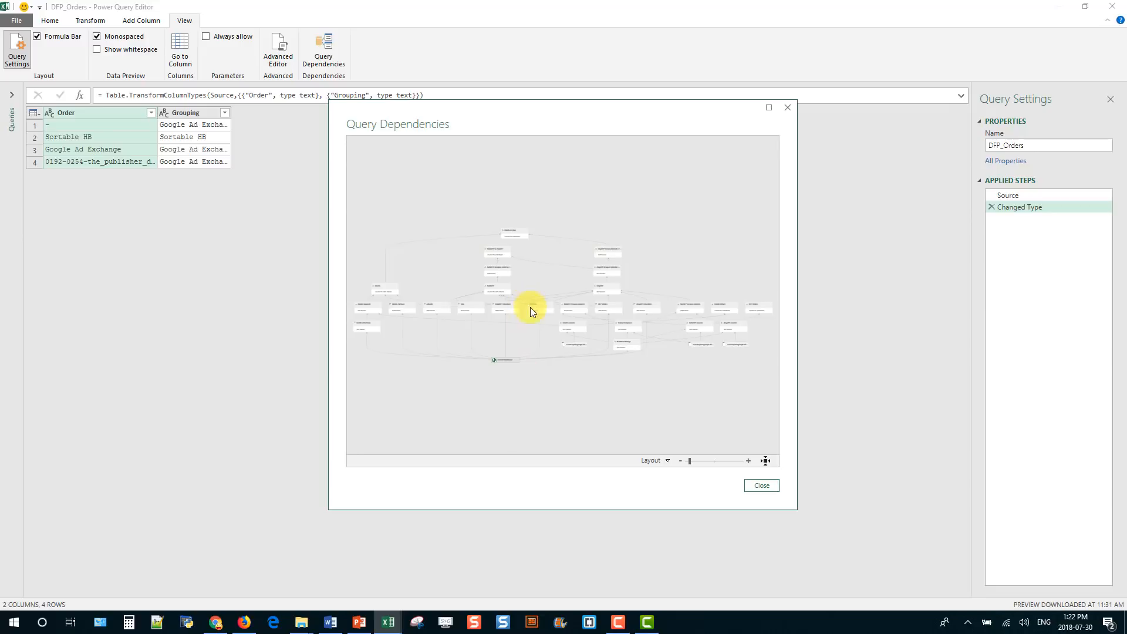
left_click(664, 462)
left_click(668, 499)
left_click(661, 460)
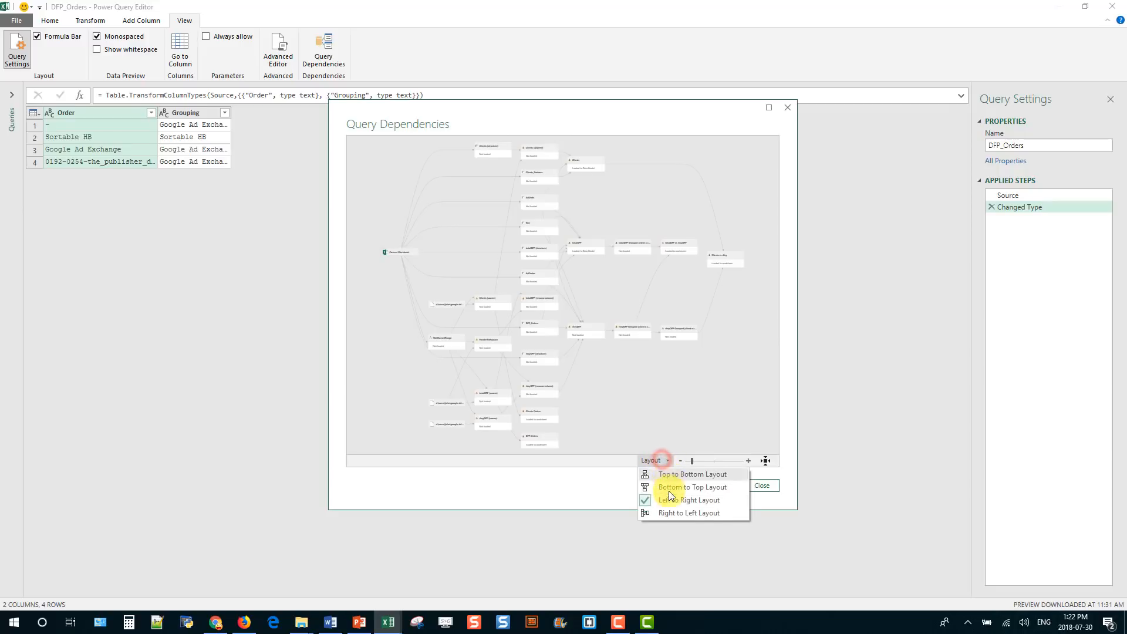
left_click(670, 515)
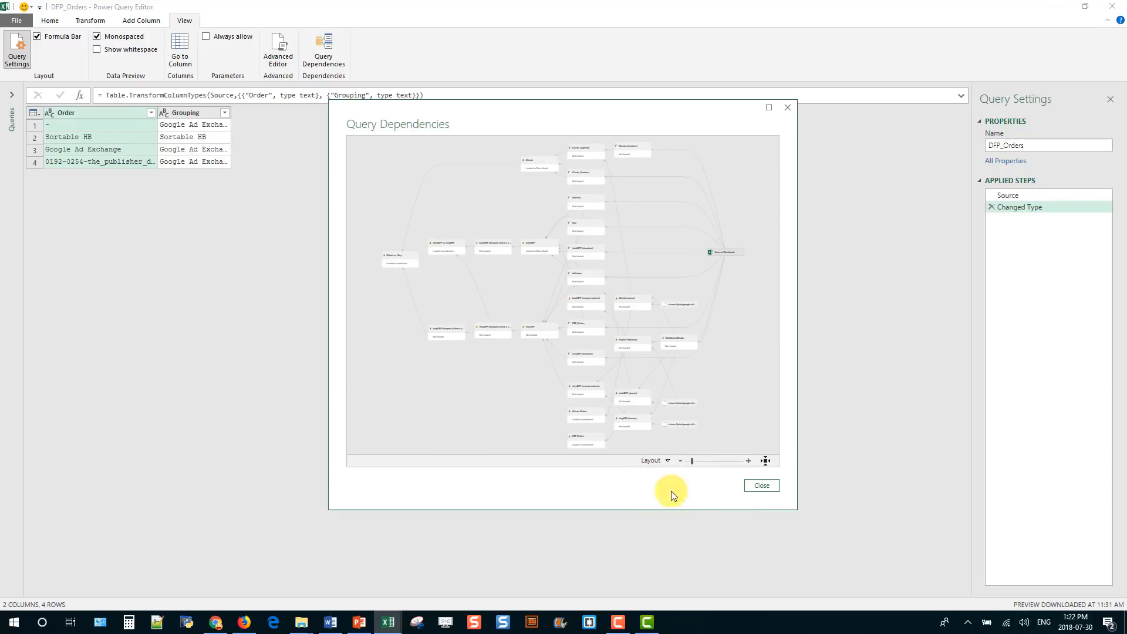
left_click(667, 460)
left_click(669, 497)
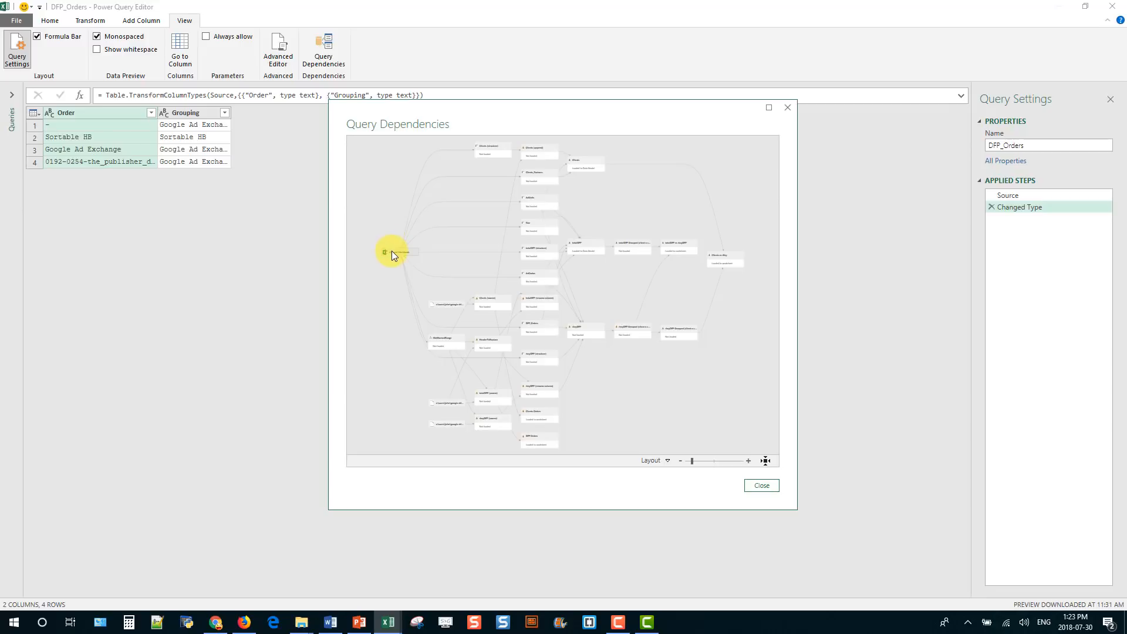
- Examine the dependency diagram up close, from the Current Workbook source to its connected queries
left_click(749, 461)
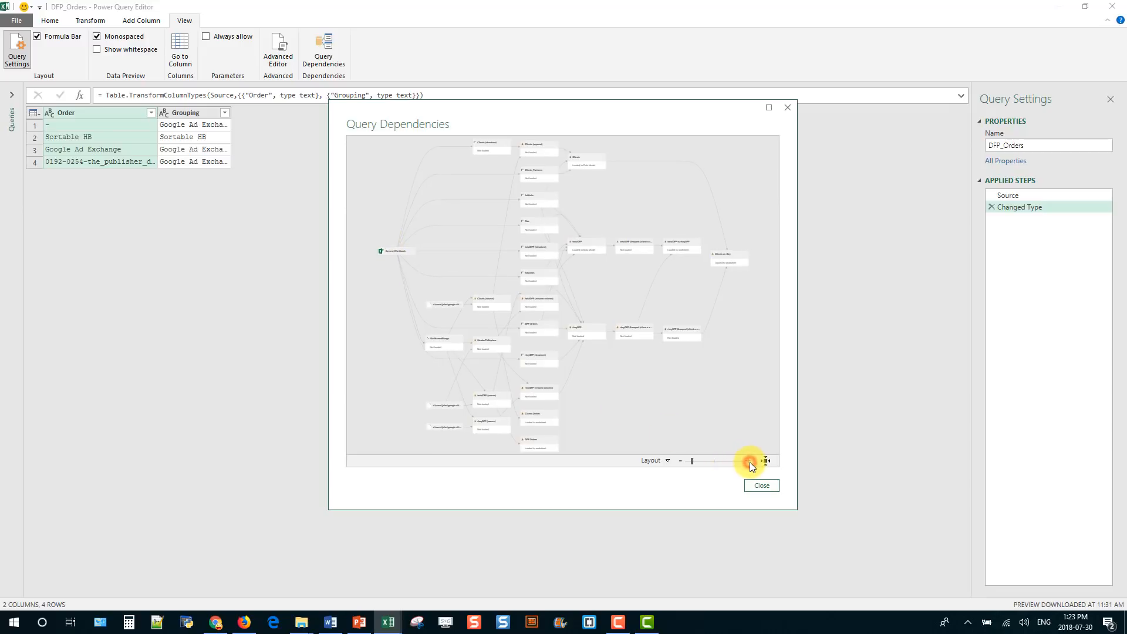
left_click(749, 461)
left_click(749, 462)
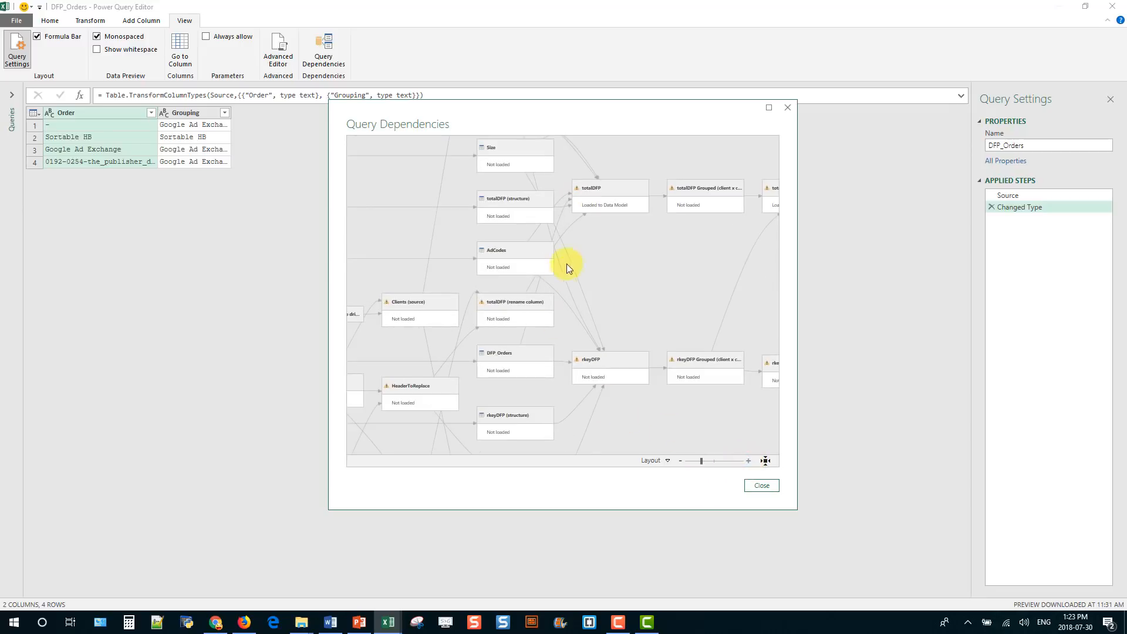
left_click_drag(602, 259, 742, 289)
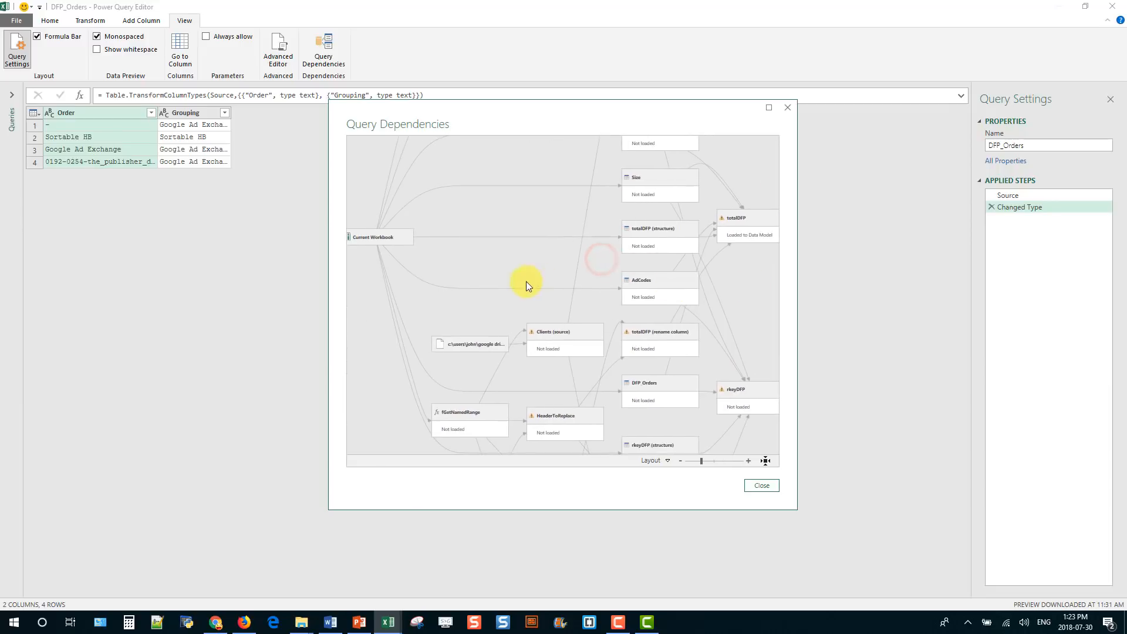
- Enlarge the dependency diagram and highlight the dependencies of the file source feeding Clients (source), Current Workbook and totalDFP (structure)
left_click_drag(469, 270, 530, 326)
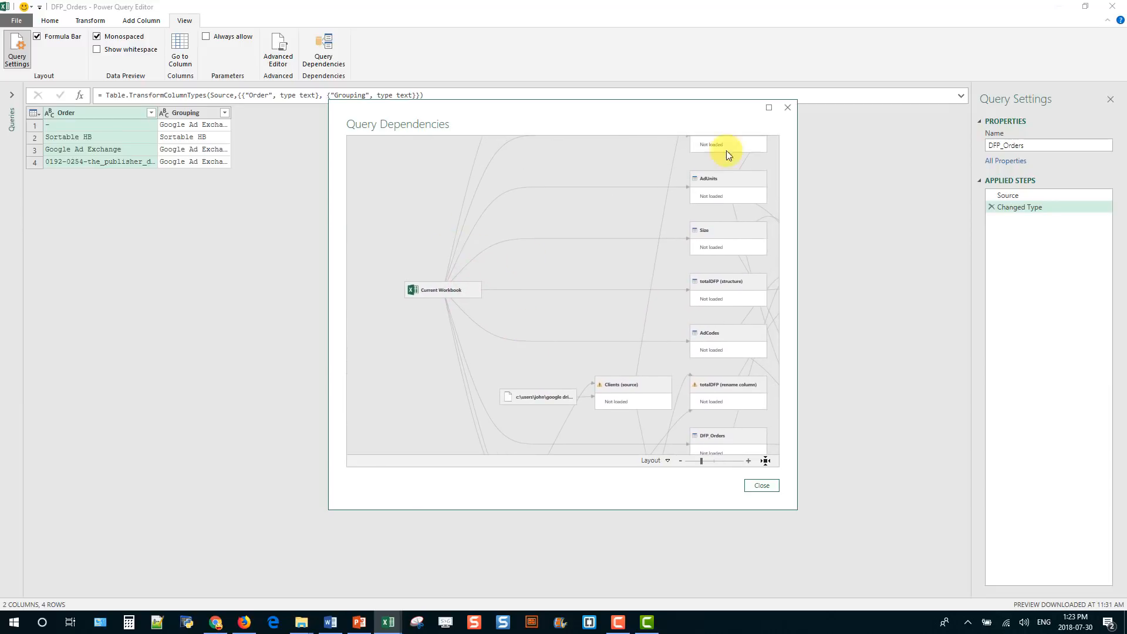
left_click(769, 109)
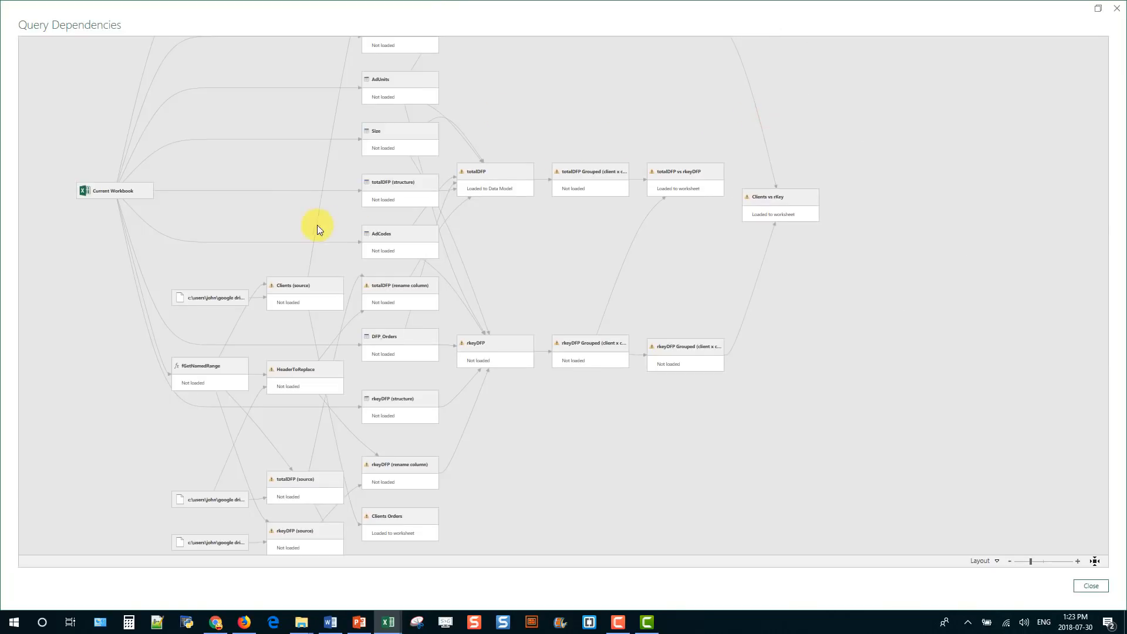
left_click_drag(268, 207, 447, 287)
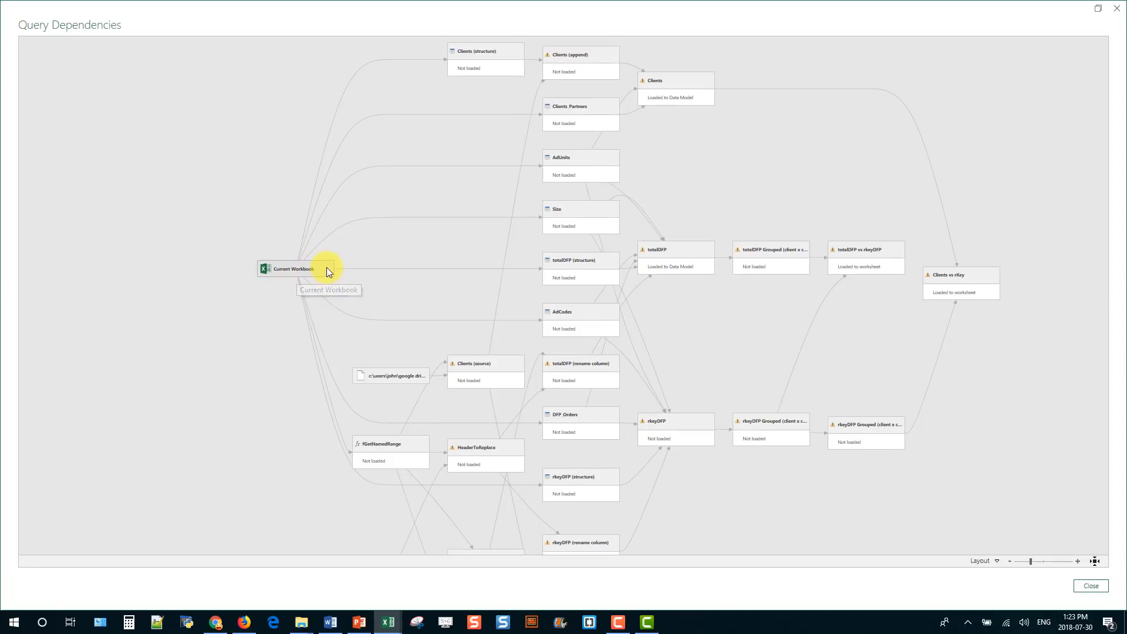
left_click(371, 376)
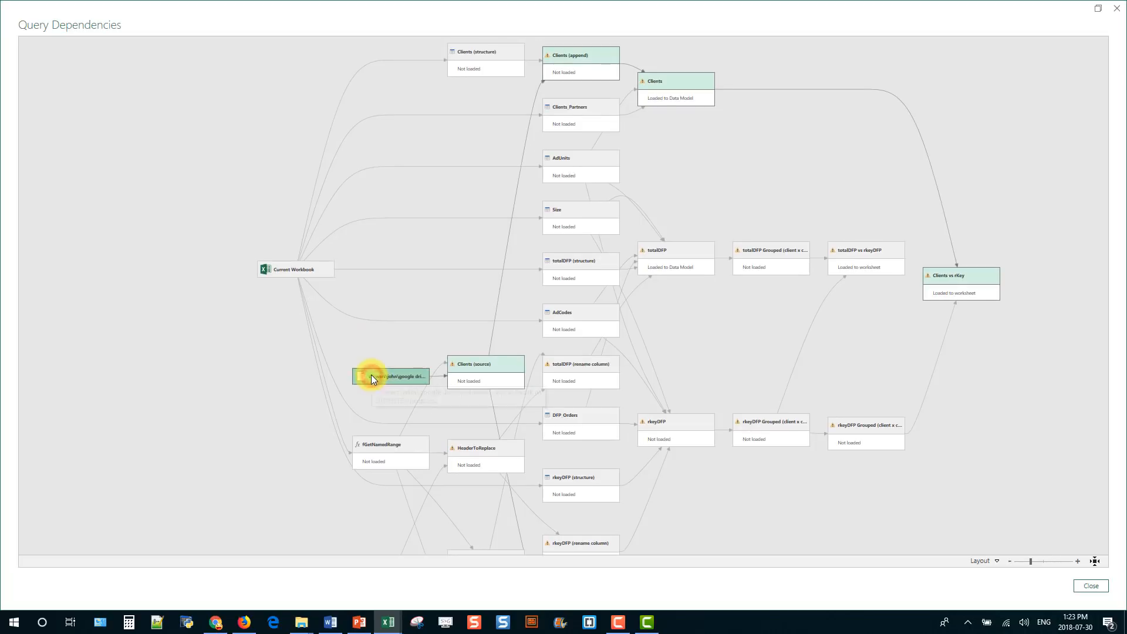
left_click(305, 272)
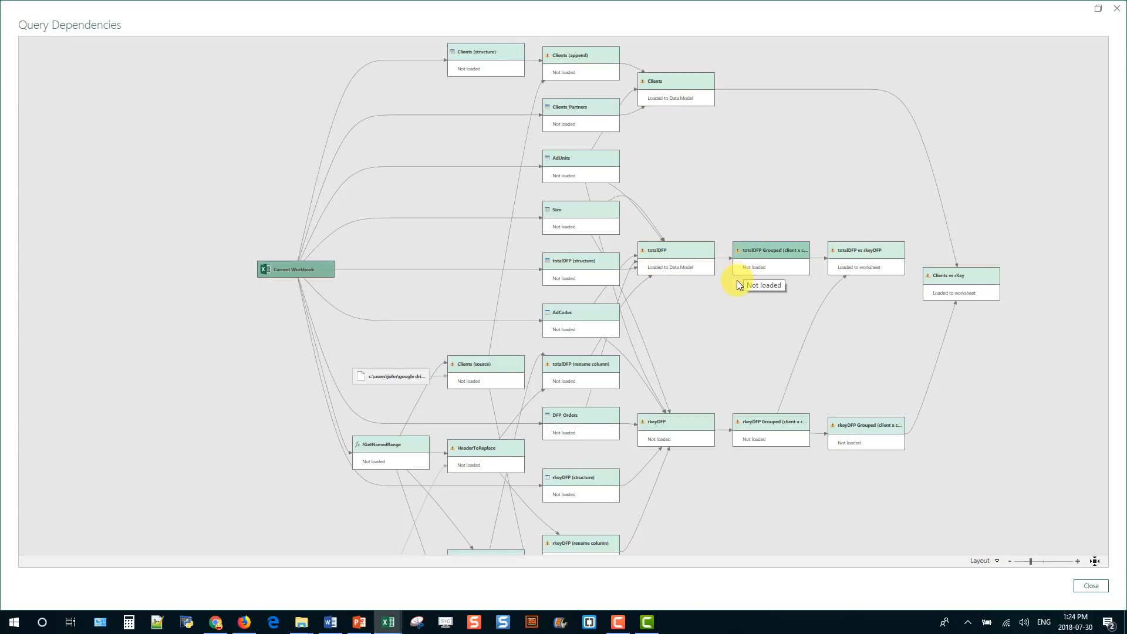
left_click(576, 262)
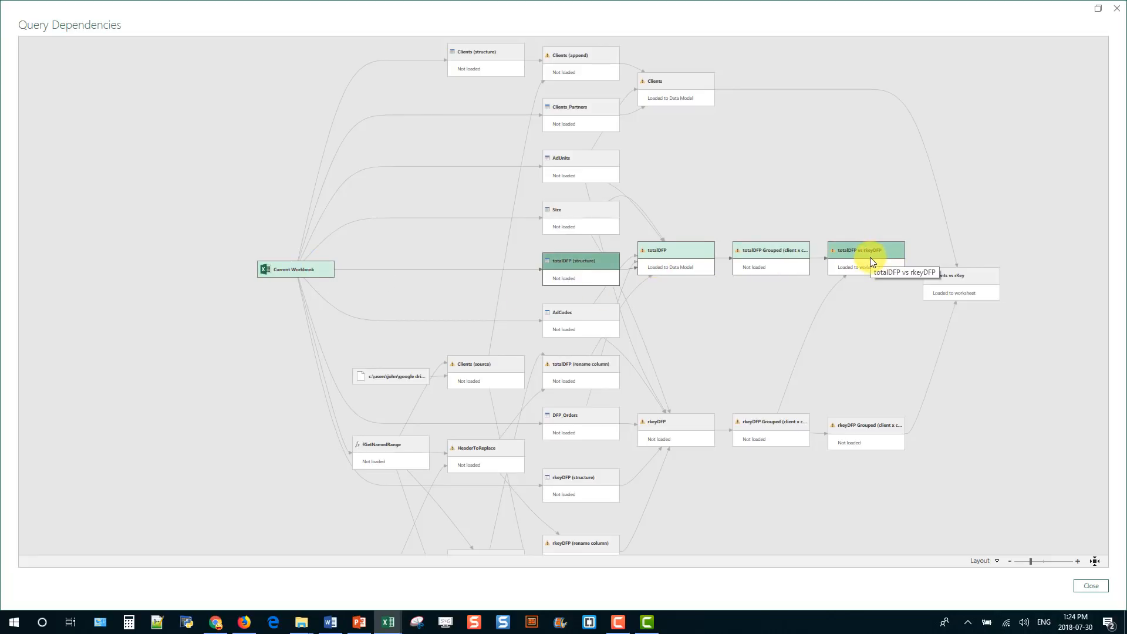
- Center the totalDFP (structure) query in the diagram, then its whole hierarchy, and fit the full diagram to the screen
left_click(596, 261)
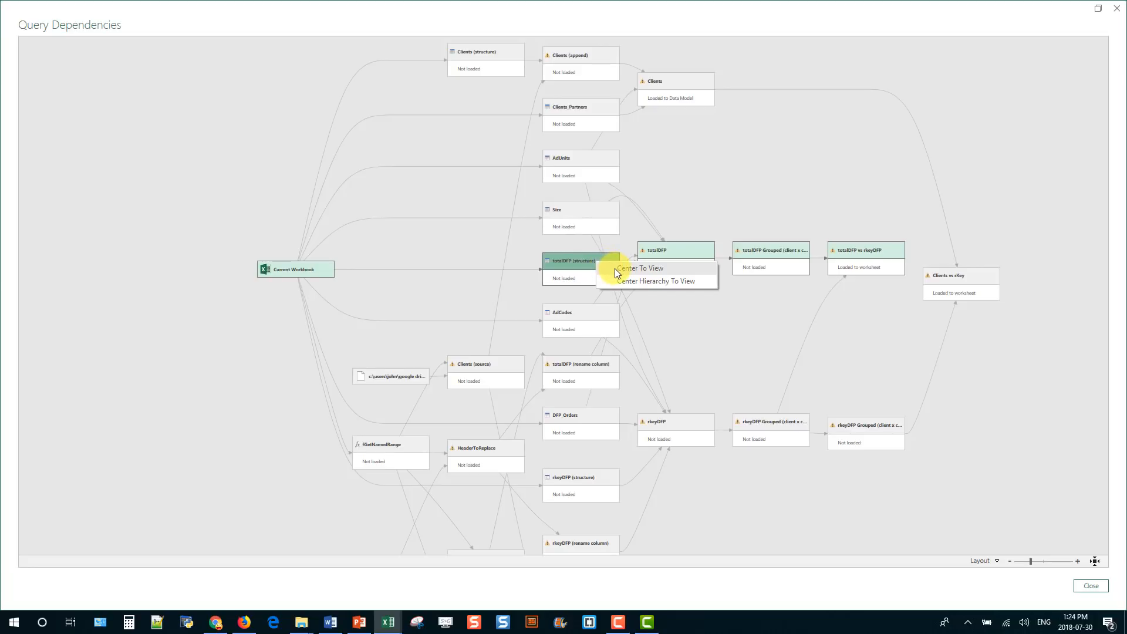
left_click(614, 269)
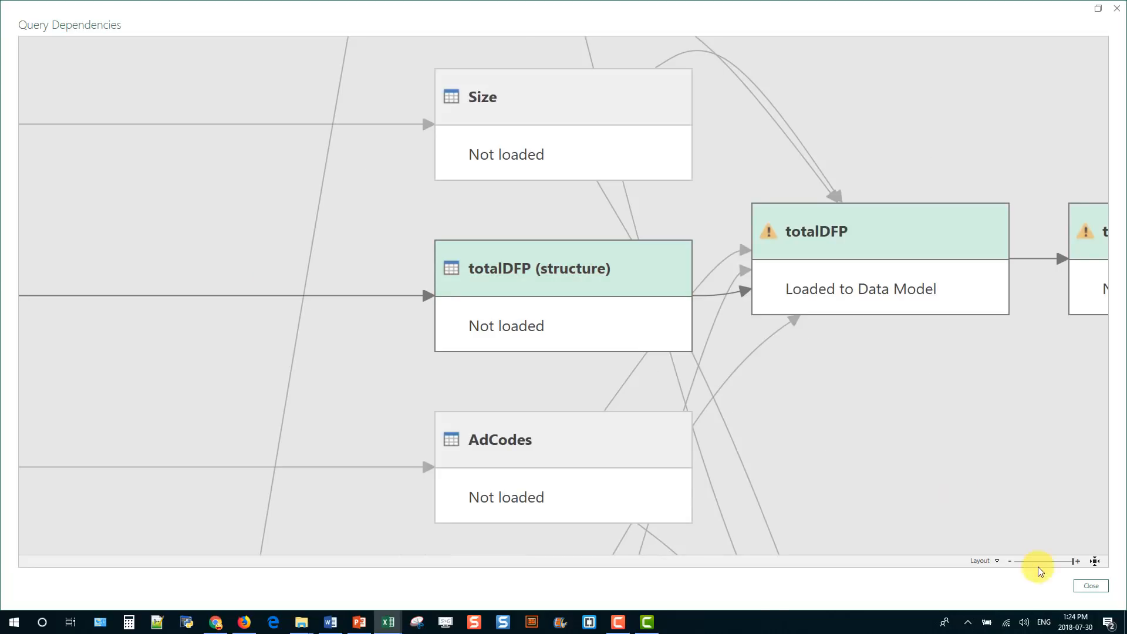
left_click_drag(1009, 561, 1009, 561)
right_click(597, 273)
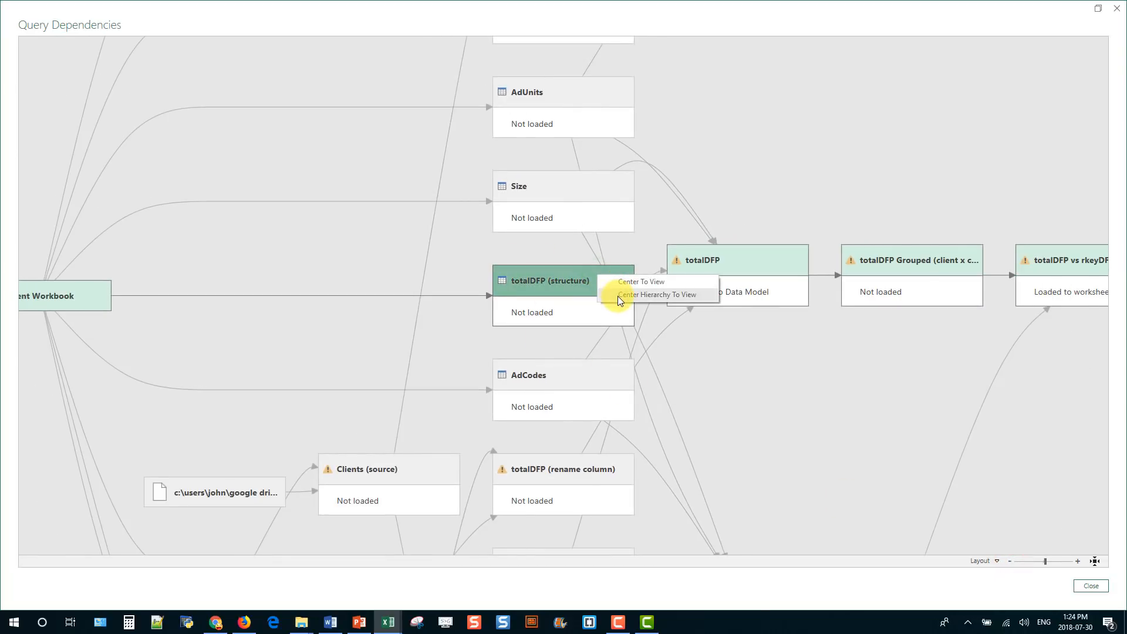
left_click(618, 296)
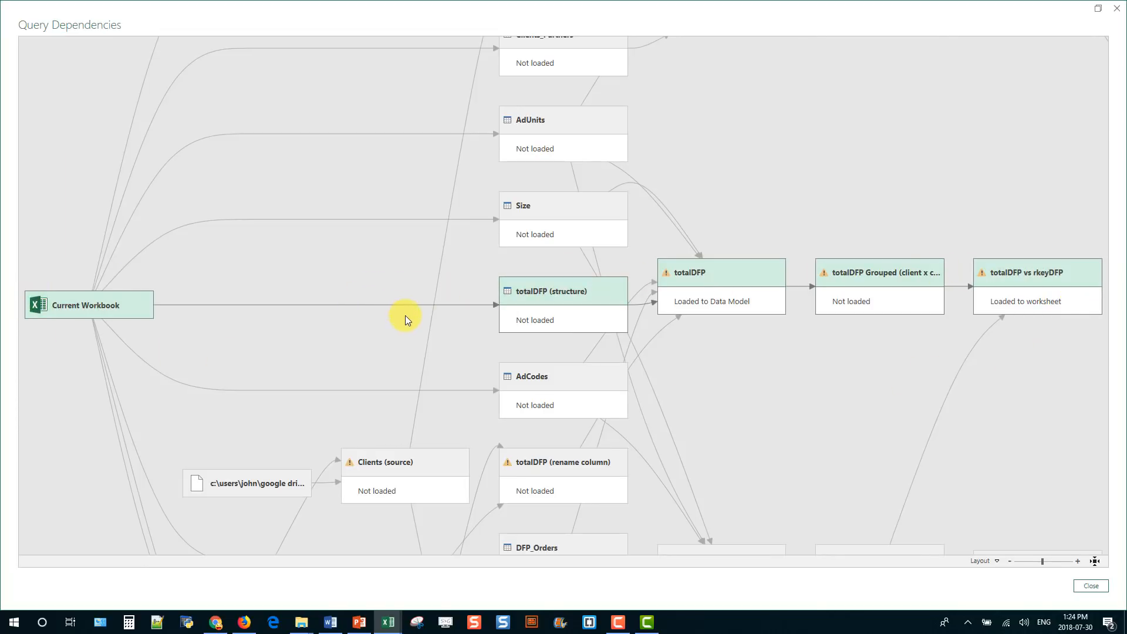
left_click(1095, 562)
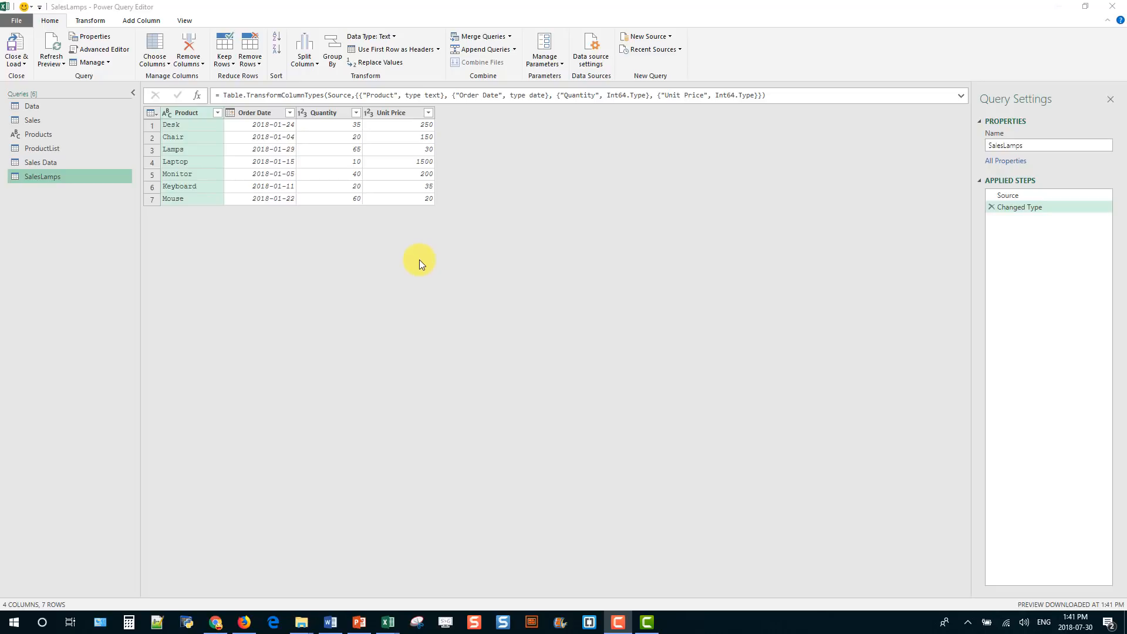
- Drill down into the Lamps row's Quantity value so the SalesLamps query returns that single number
left_click(333, 150)
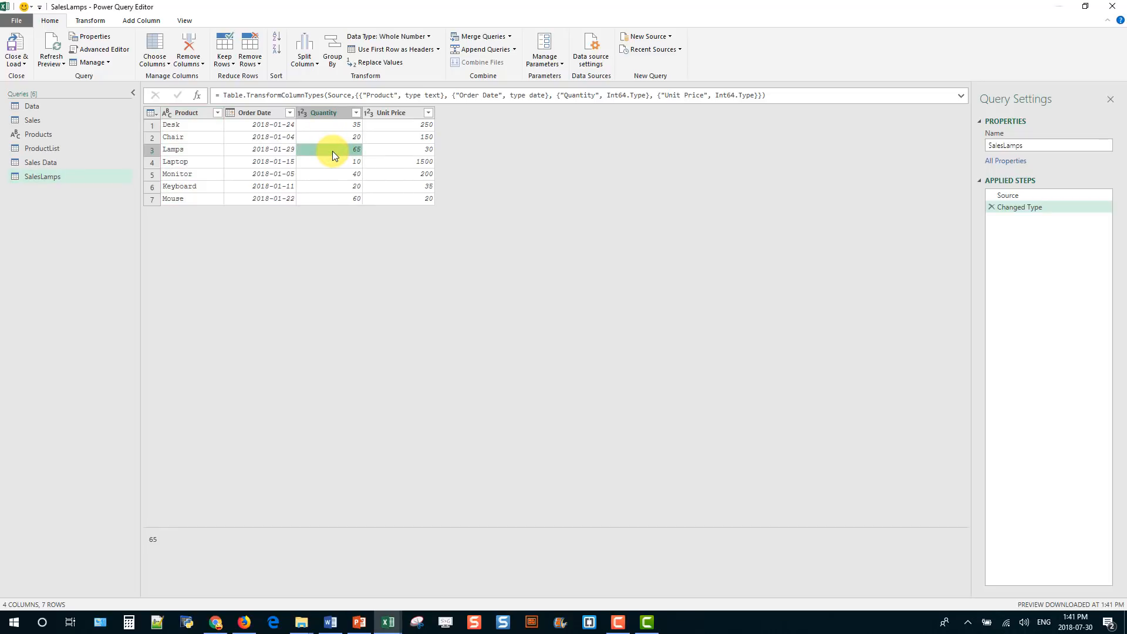
right_click(332, 154)
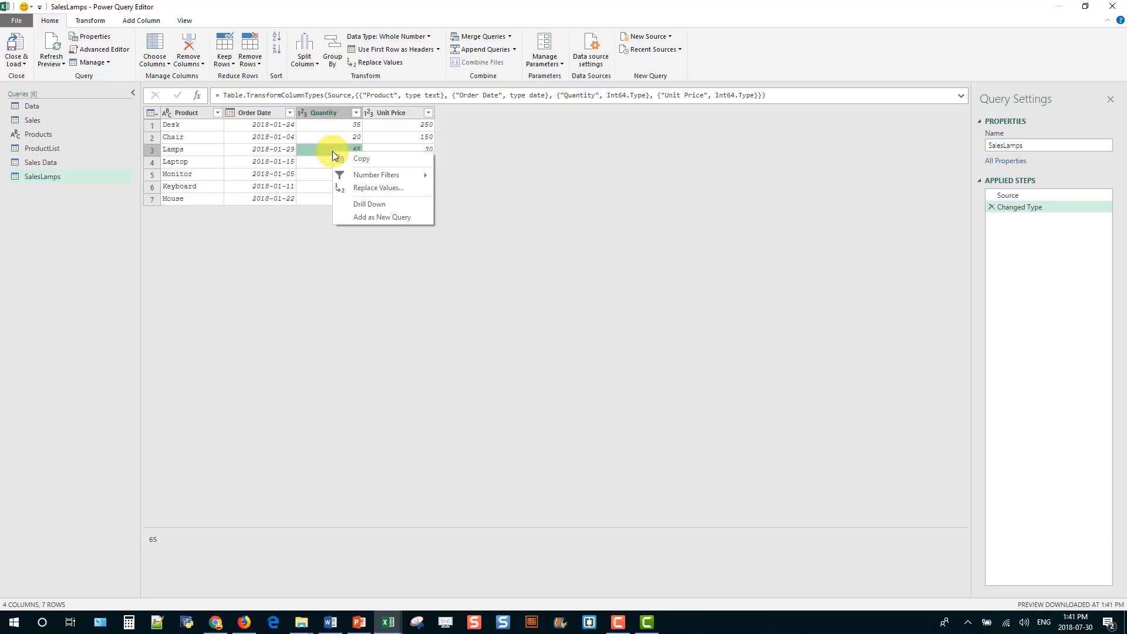
left_click(364, 209)
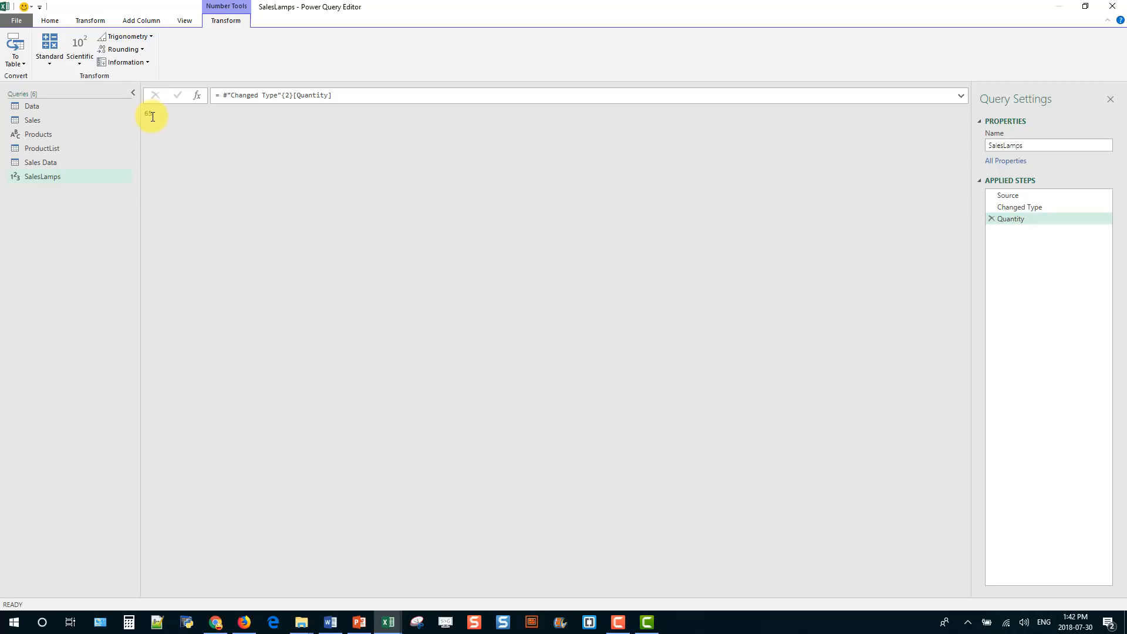
double_click(1025, 145)
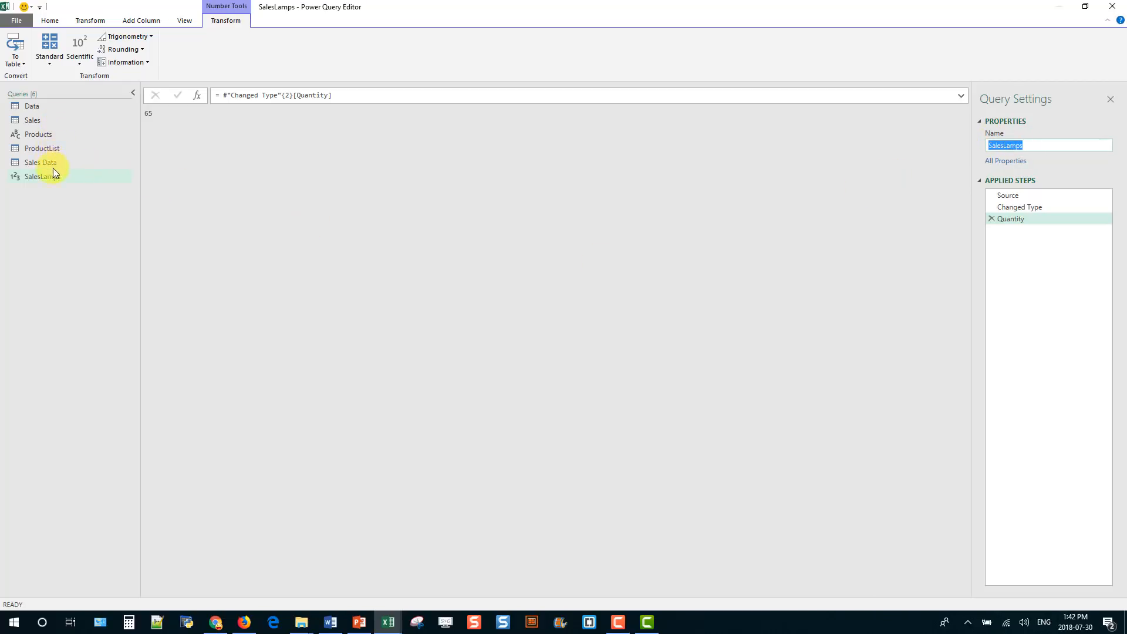
- Start a custom column in the Sales query and name it % of Lamps
left_click(40, 122)
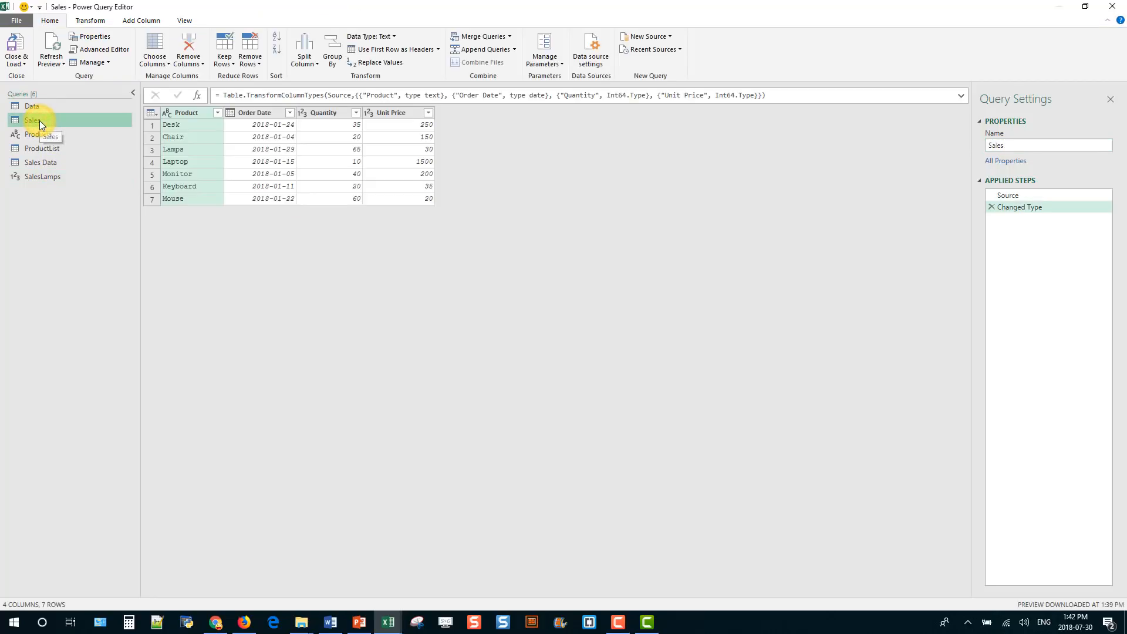
left_click(142, 22)
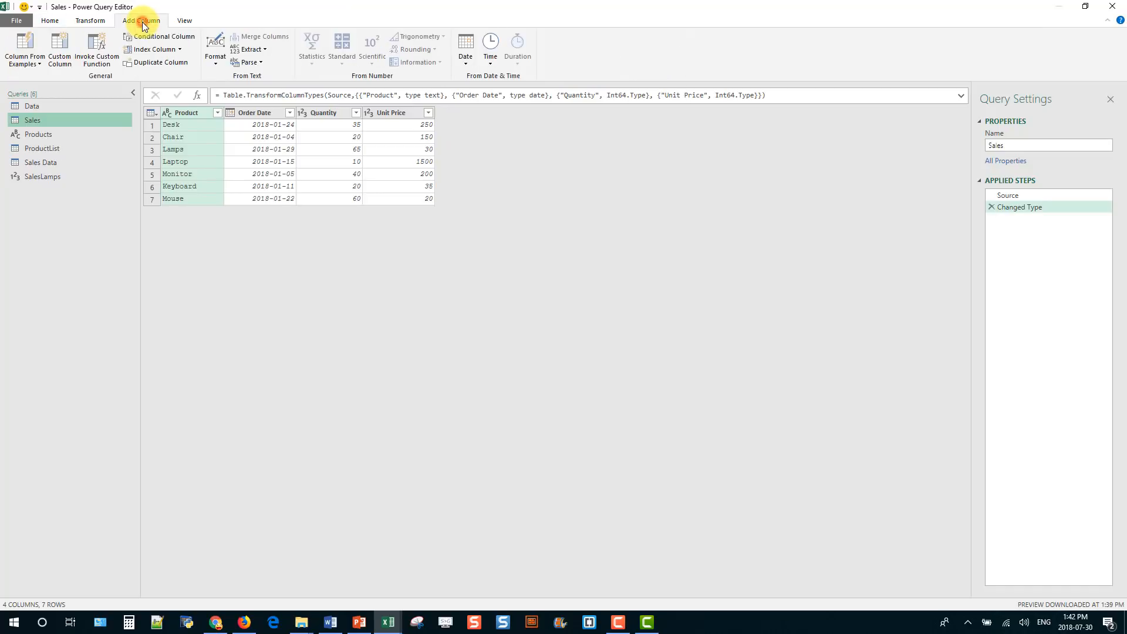
left_click(54, 62)
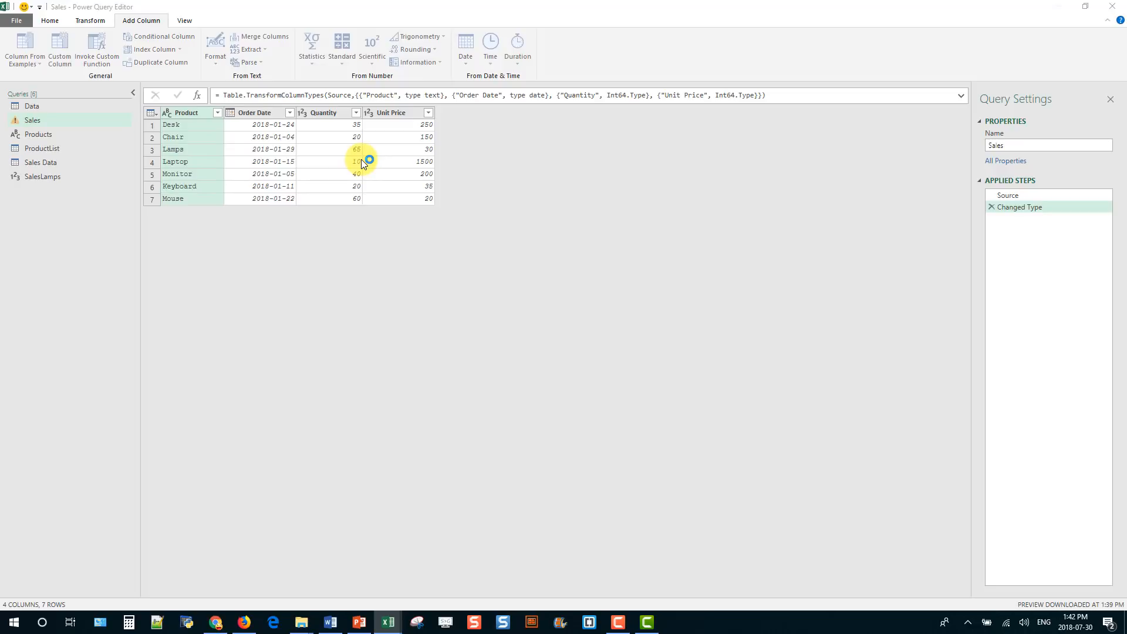
left_click_drag(432, 196, 560, 130)
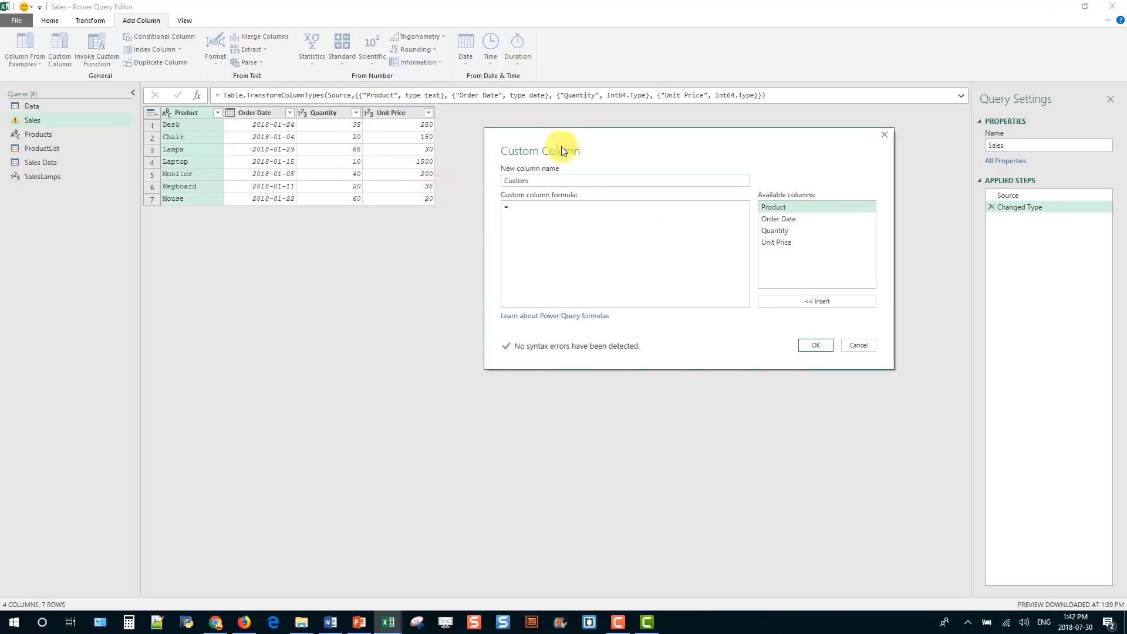
double_click(537, 180)
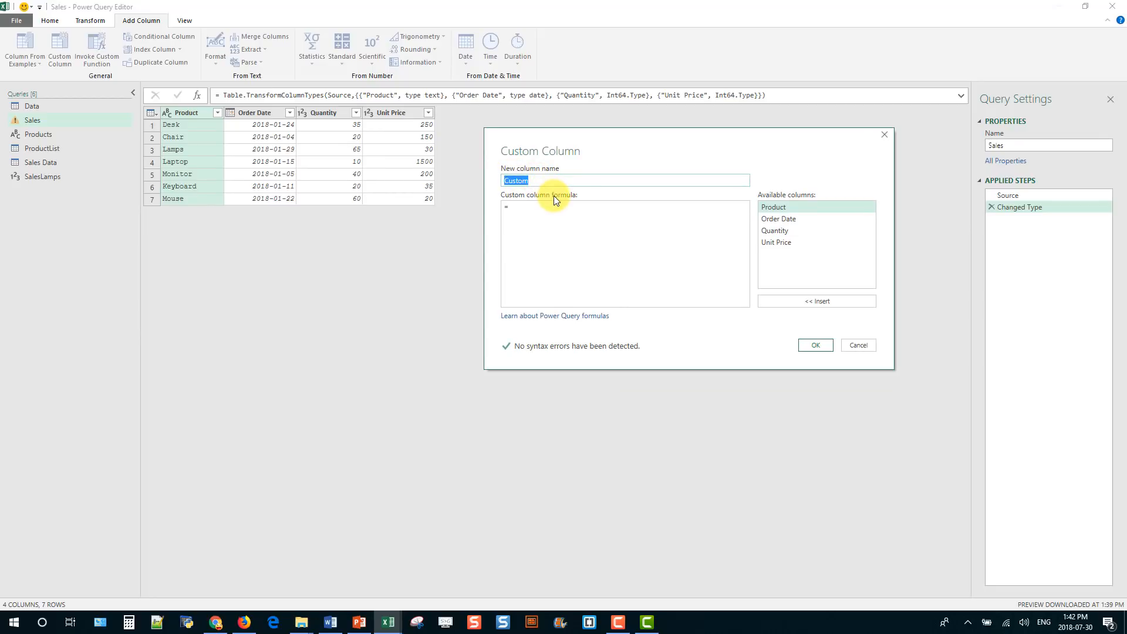
type("% of Lamps")
- Define the custom column formula as [Quantity]/SalesLamps and create the column
left_click(551, 203)
double_click(768, 230)
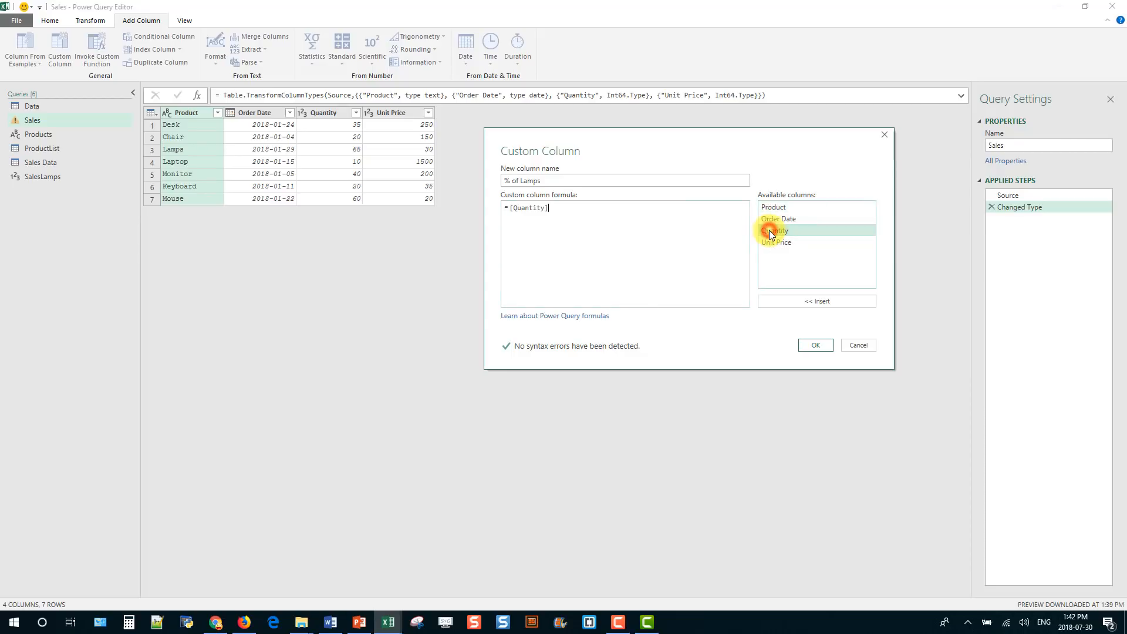
type("/")
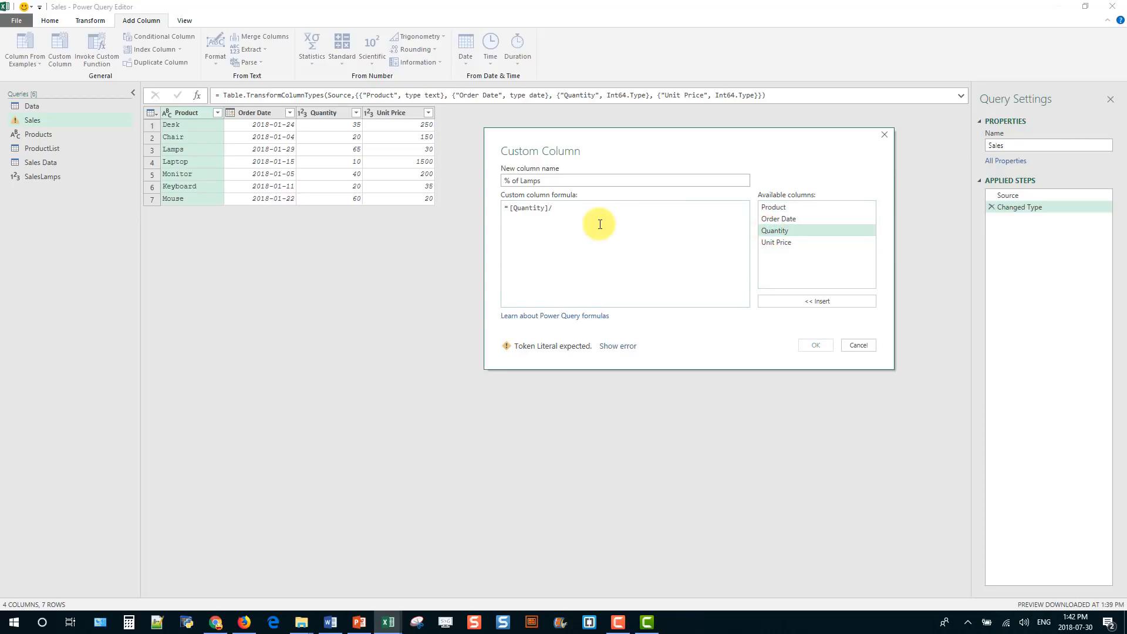
type("SalesLamps")
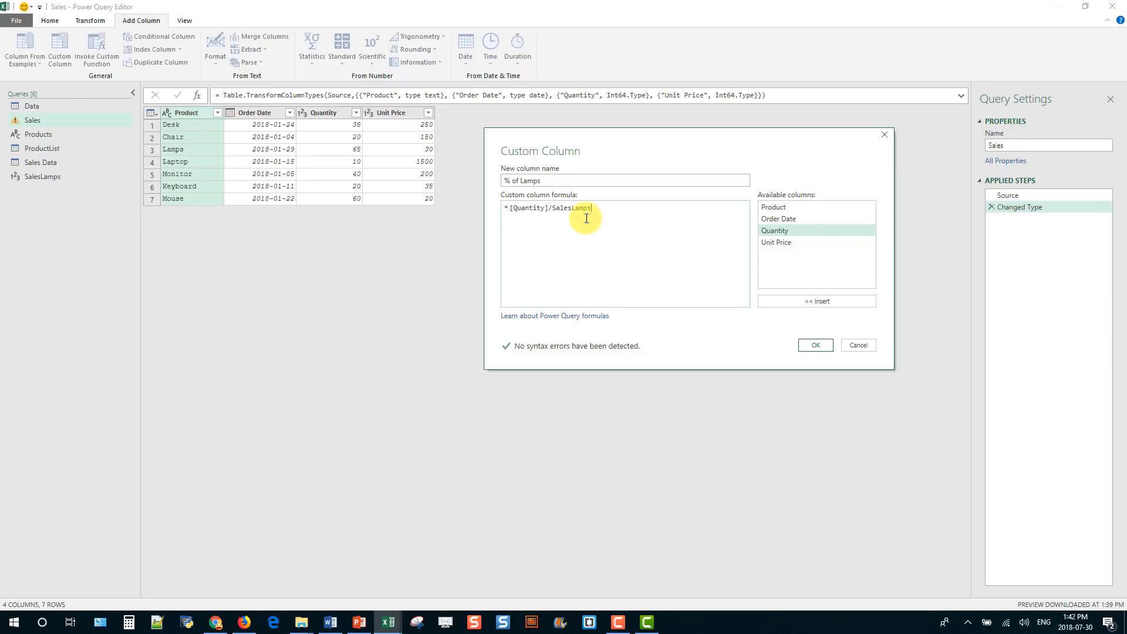
left_click(826, 344)
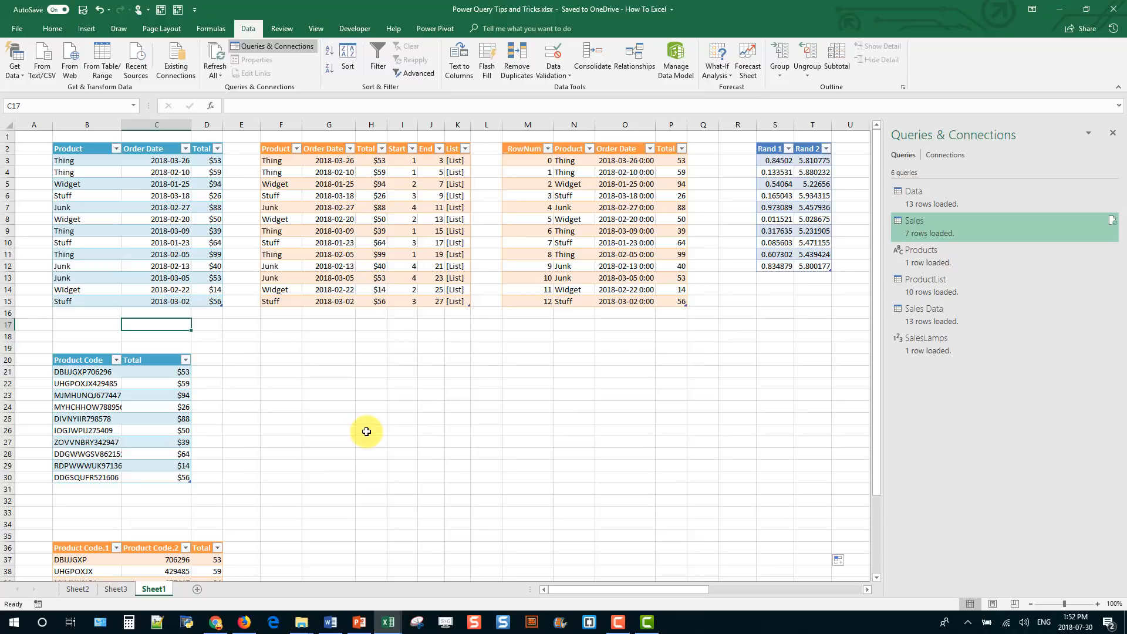
- Enable Fast Data Load in the global Data Load settings of the workbook's query options
left_click(20, 75)
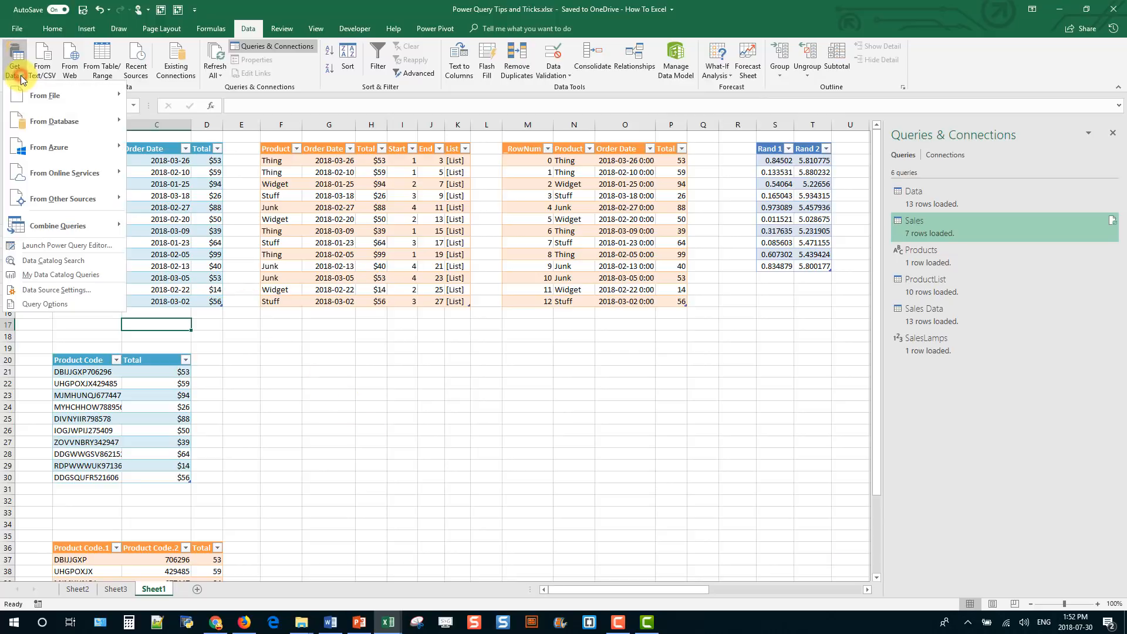
left_click(23, 304)
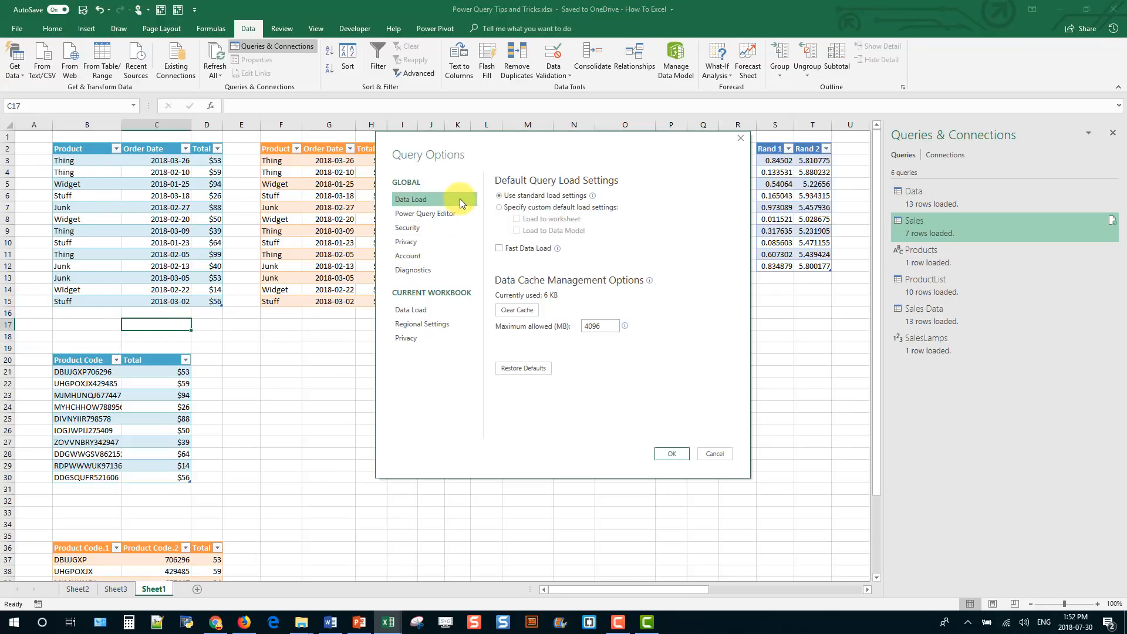
left_click(499, 249)
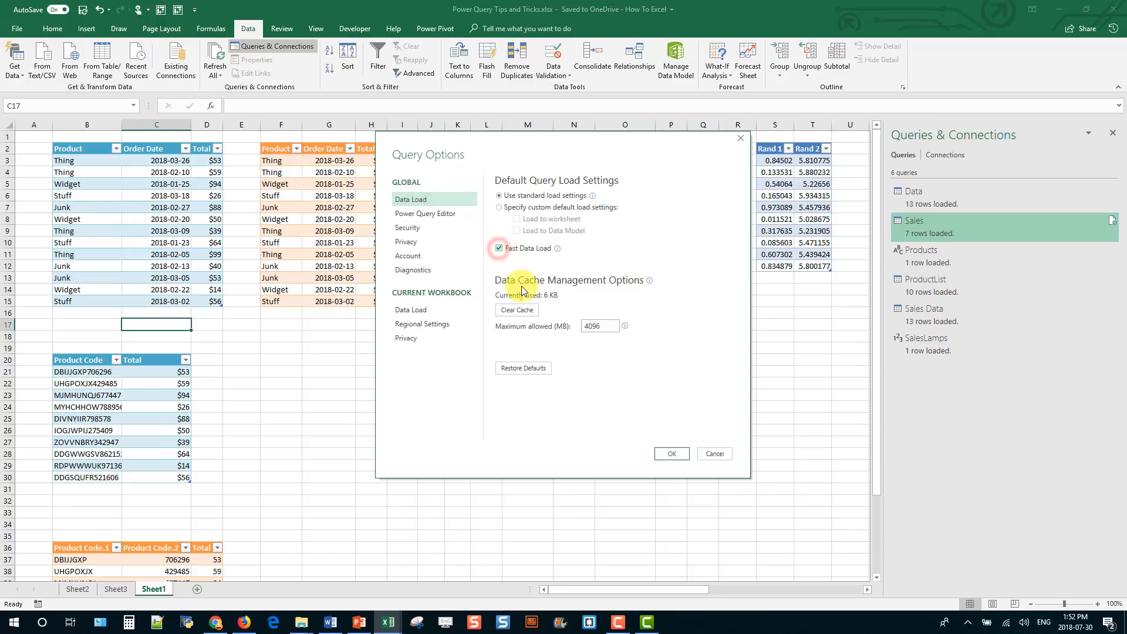
left_click(664, 455)
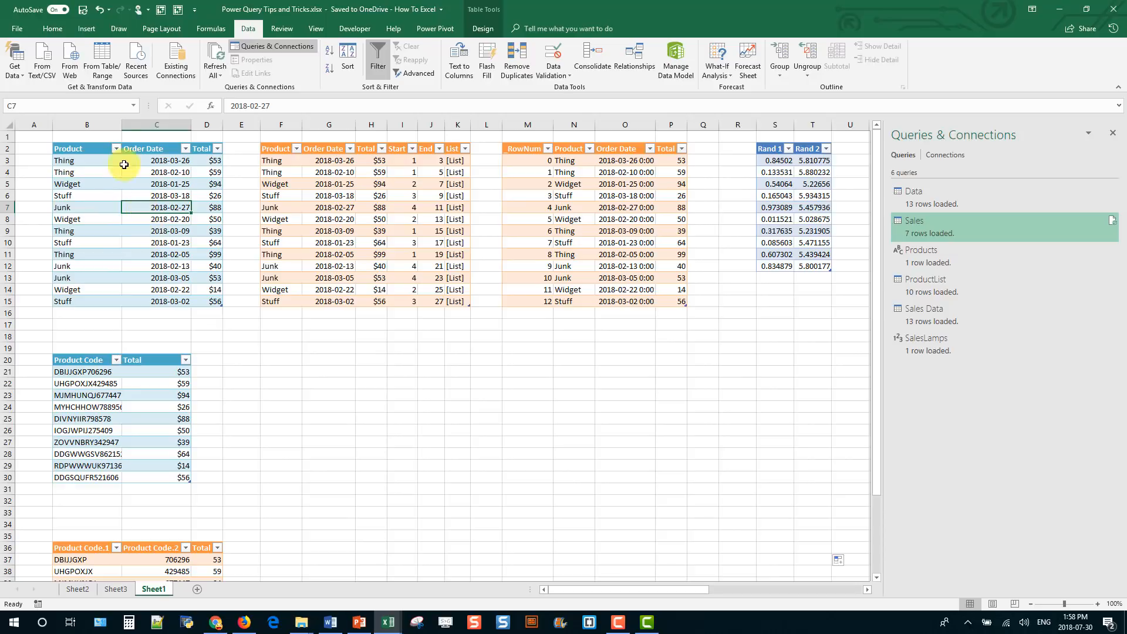
- Open the Product, Order Date and Total table as a new query and compare its Source and Changed Type steps
left_click(104, 65)
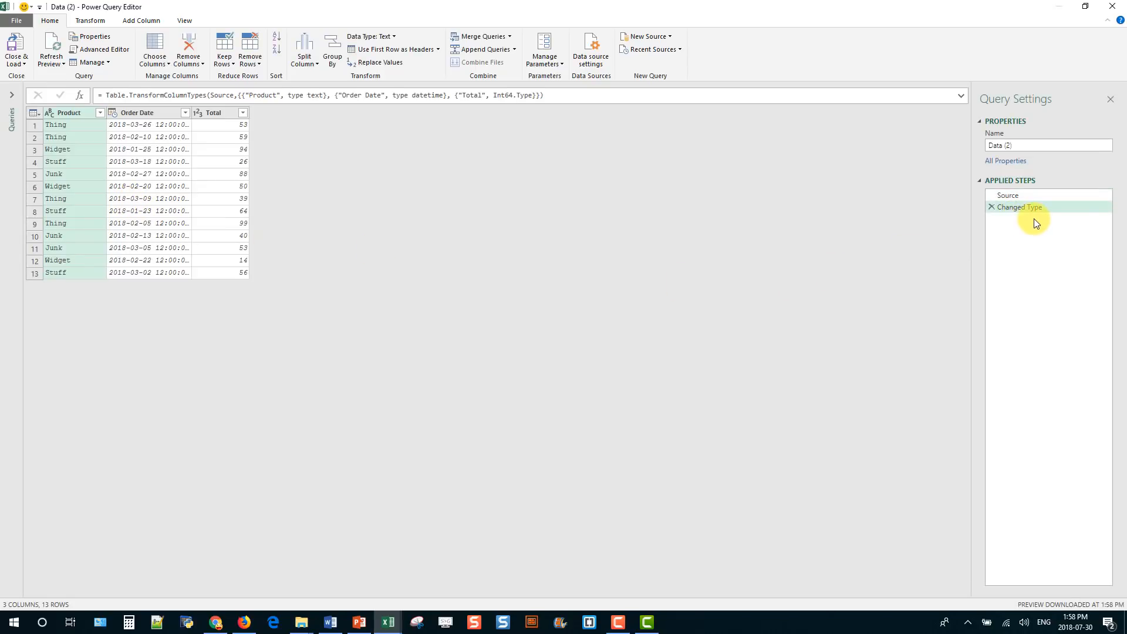
left_click(1030, 196)
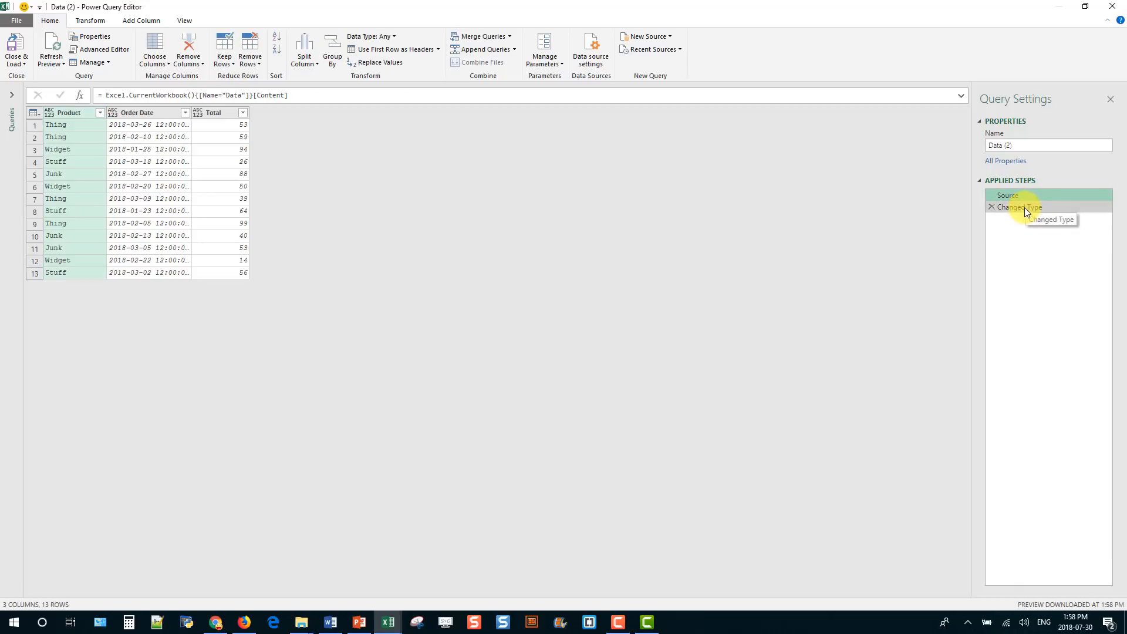
left_click(1023, 207)
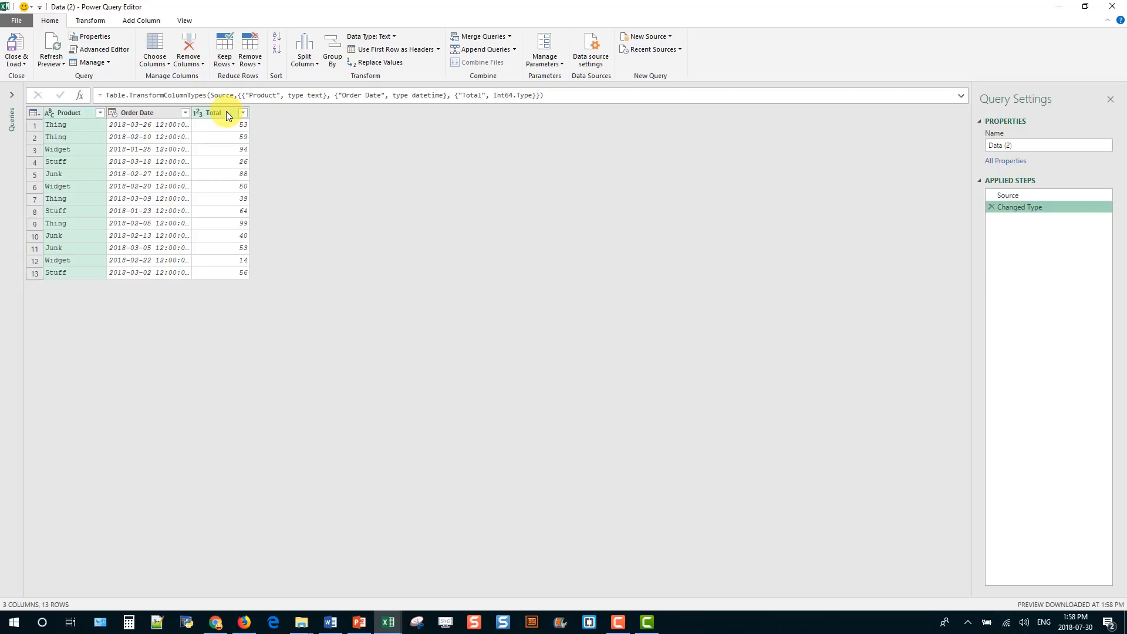
- Change the Order Date column's type to Date, replacing the current conversion, and close the editor discarding the new query
left_click(115, 111)
left_click(145, 200)
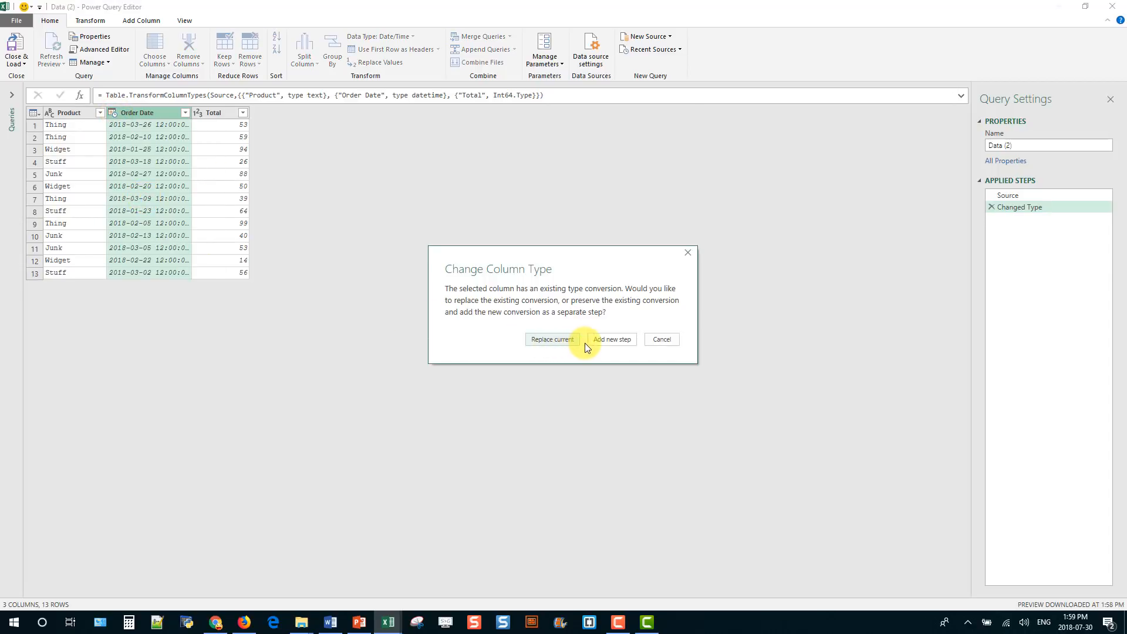
left_click(562, 339)
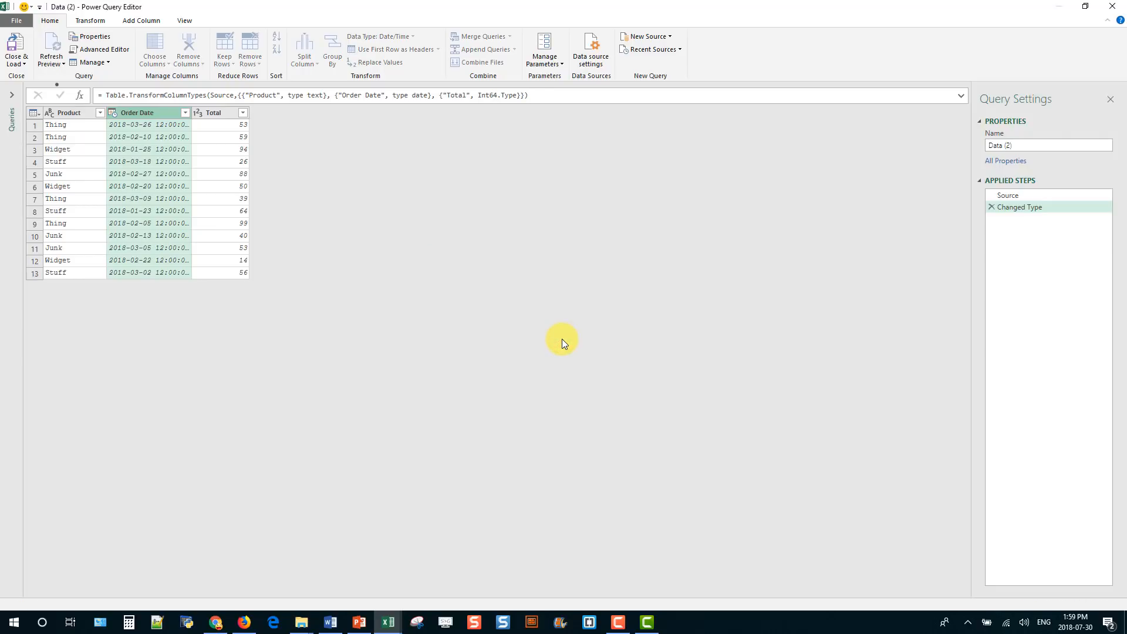
left_click(1112, 7)
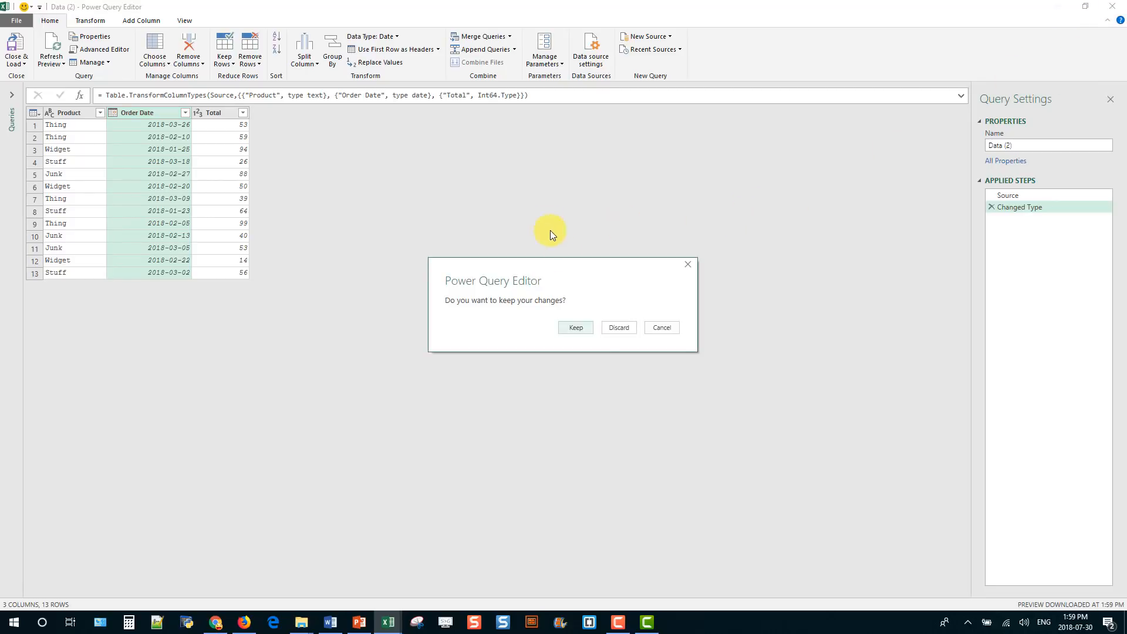
left_click(621, 332)
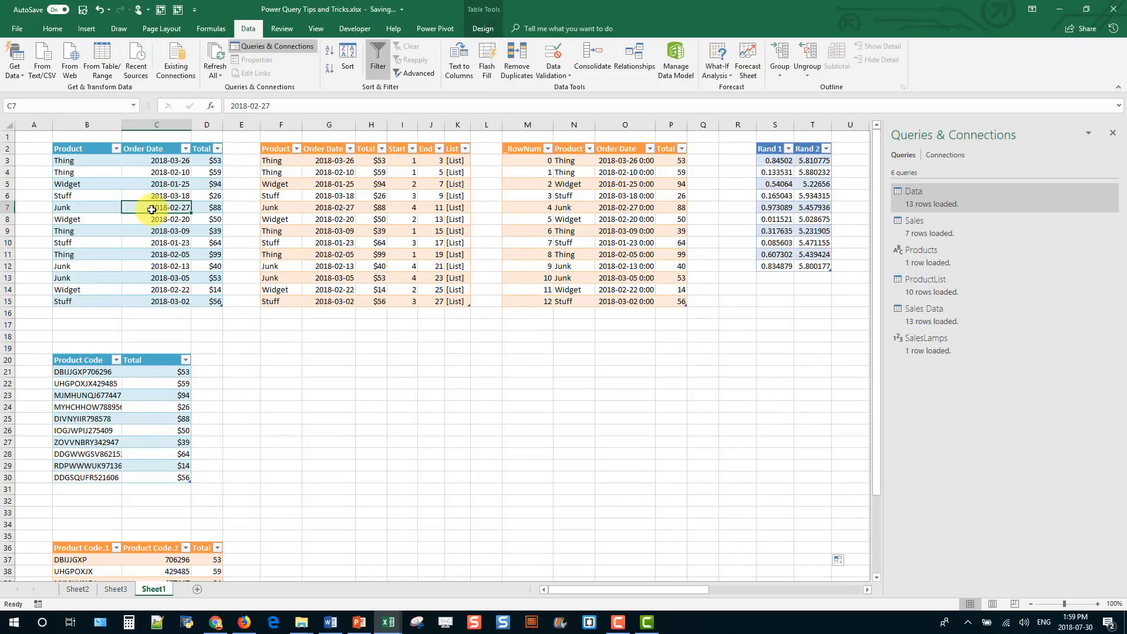
- Disable automatic detection of column types and headers for unstructured sources in the current workbook's Data Load query options
left_click(22, 73)
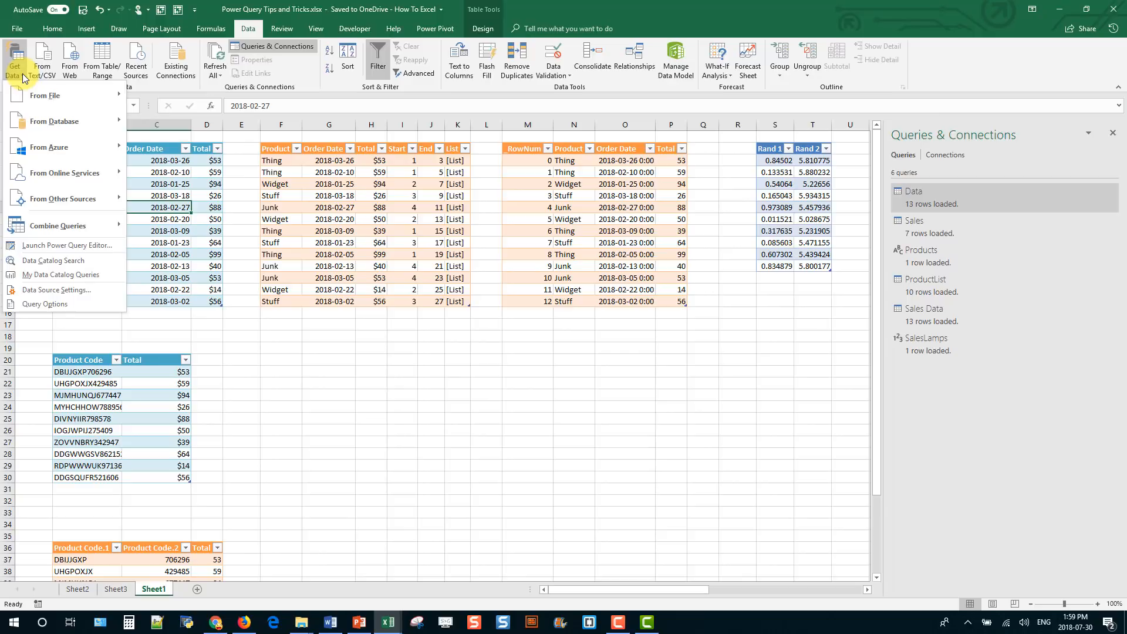
left_click(37, 301)
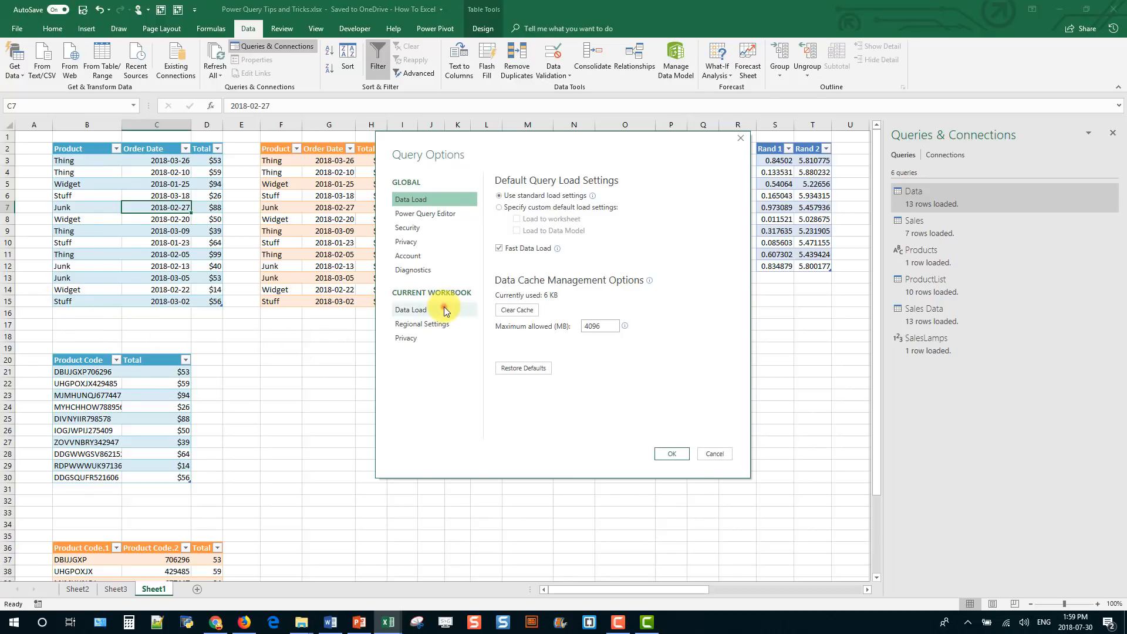
left_click(443, 308)
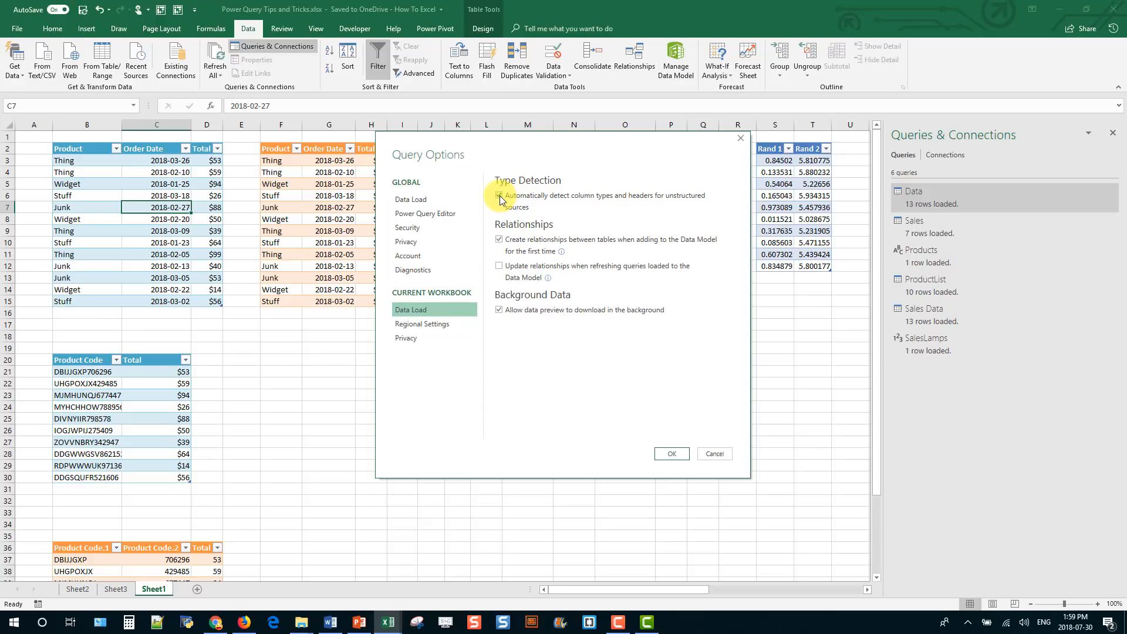
left_click(500, 196)
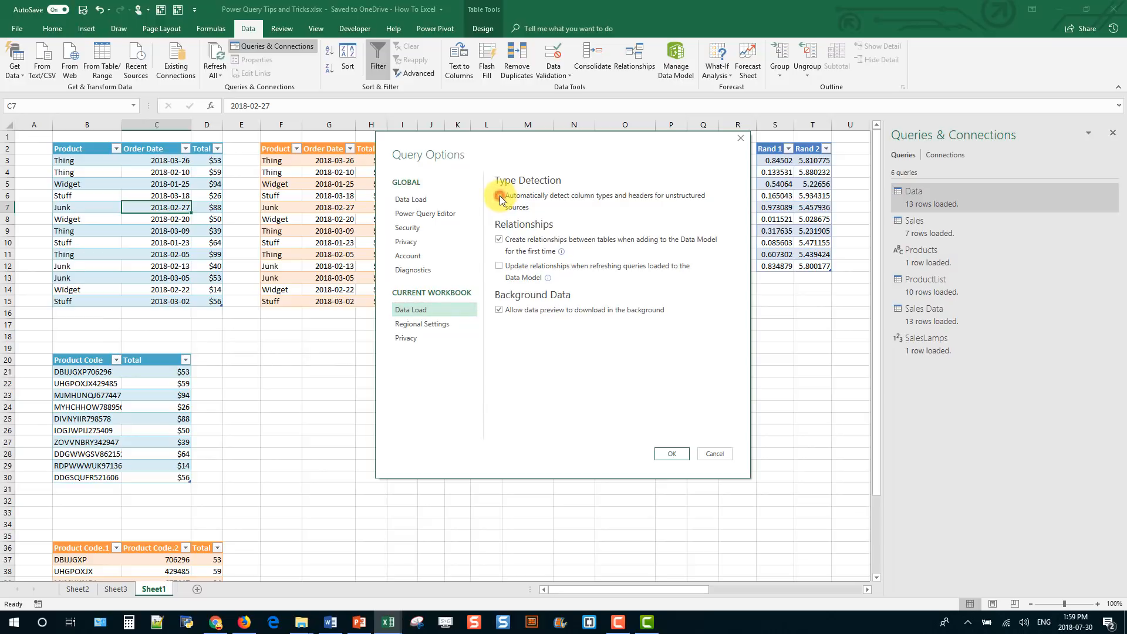
left_click(671, 454)
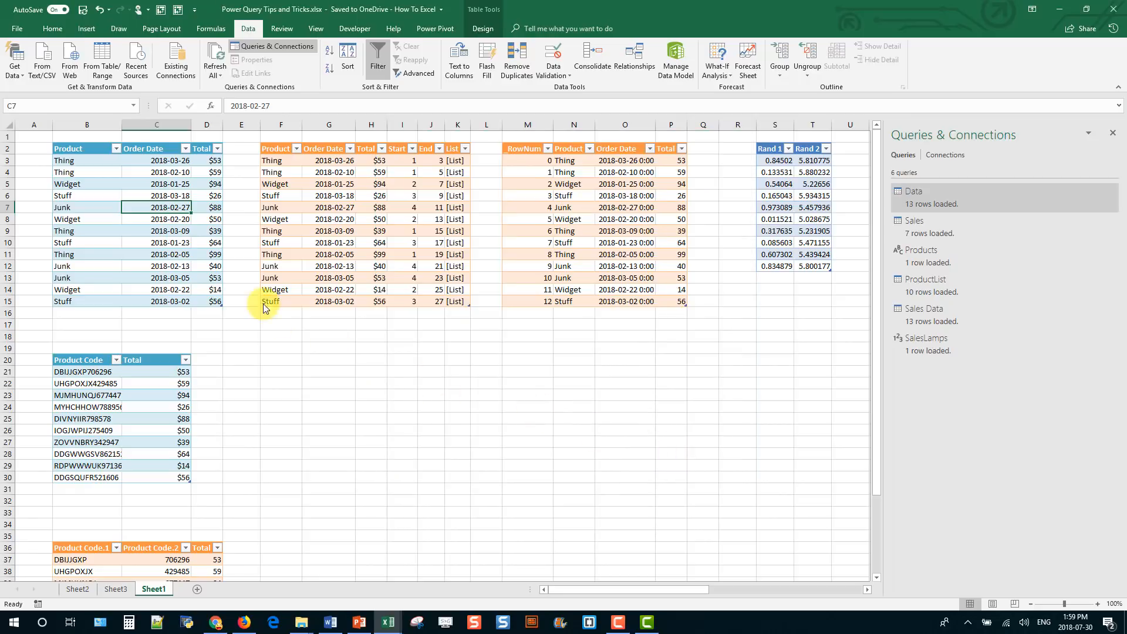
- Open the Product, Order Date and Total table as a new query
left_click(146, 194)
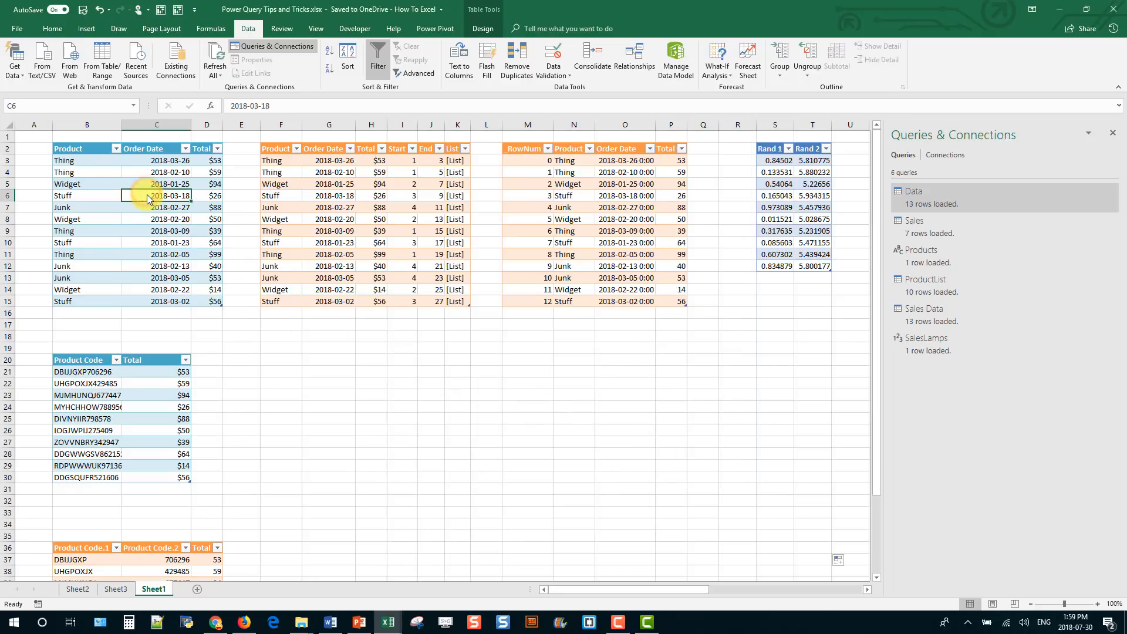
left_click(108, 69)
left_click(112, 75)
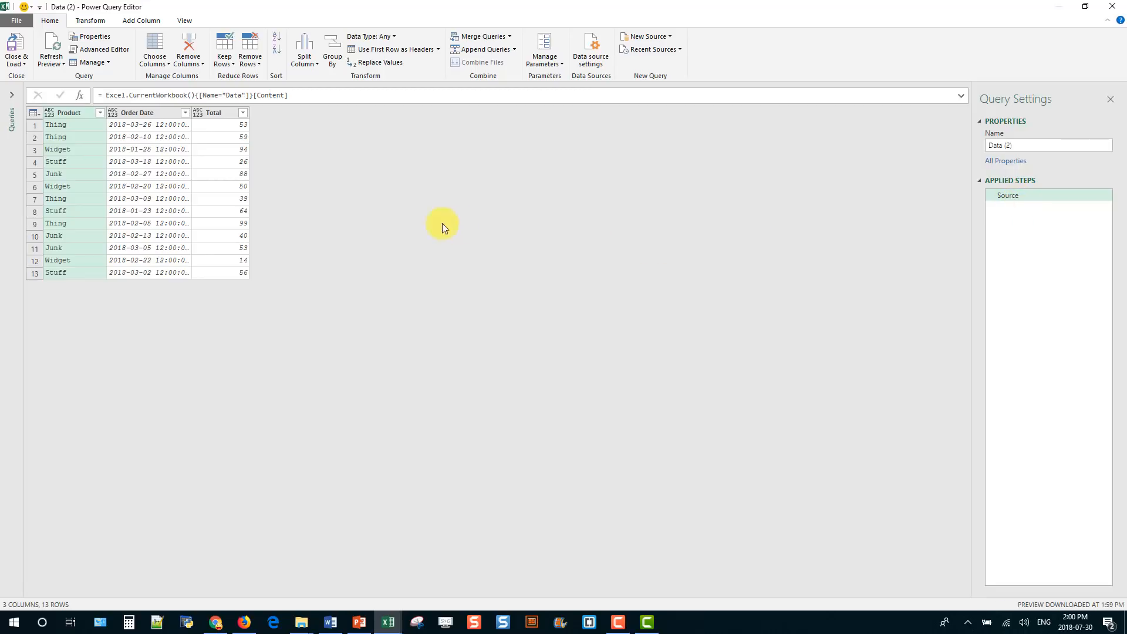
- Set the column types to Text for Product, Date for Order Date and Whole Number for Total
left_click(45, 115)
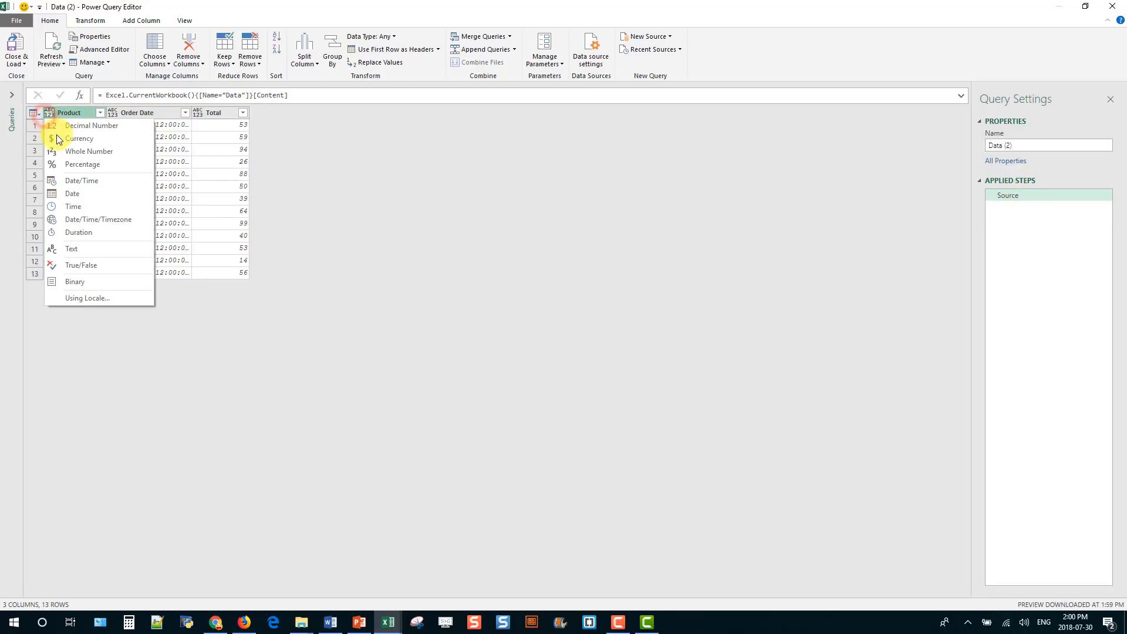
left_click(63, 251)
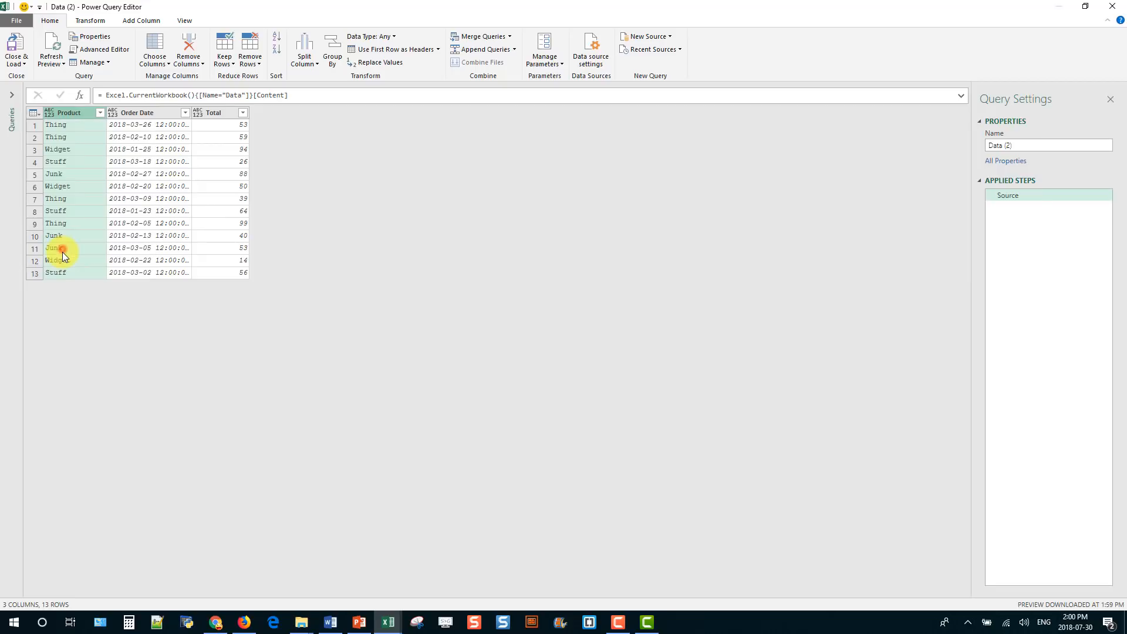
left_click(116, 114)
left_click(119, 194)
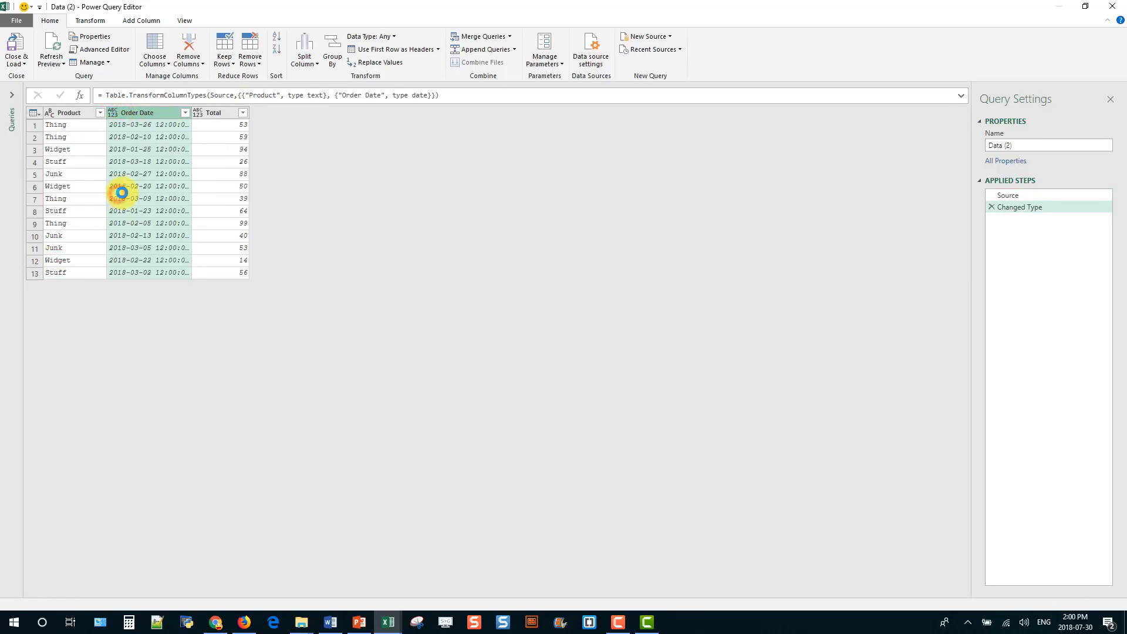
left_click(198, 112)
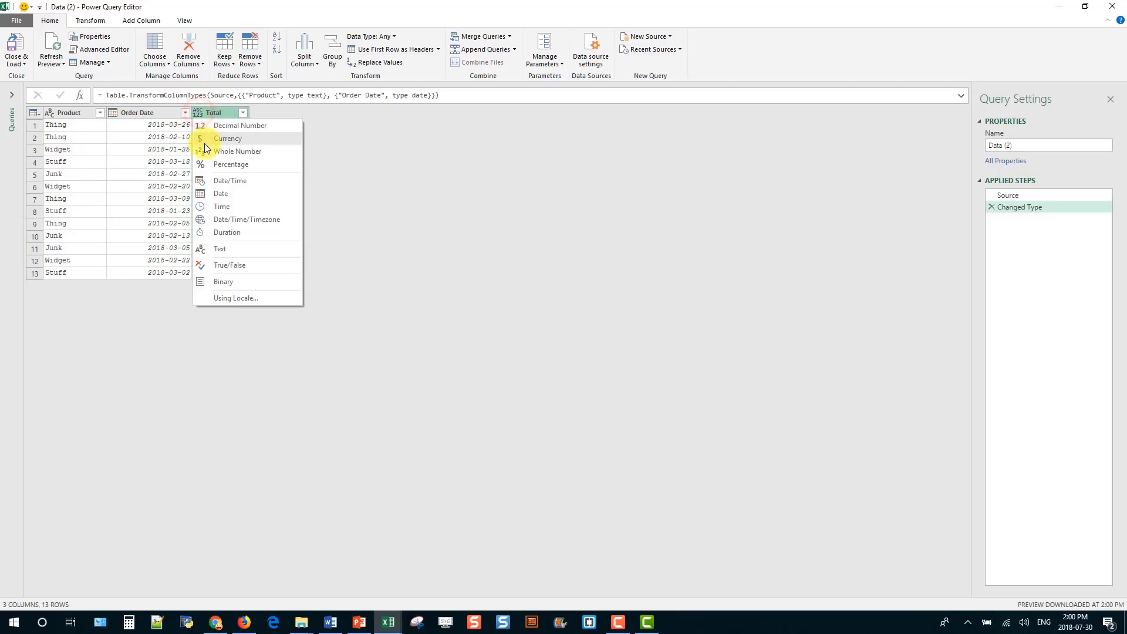
left_click(203, 151)
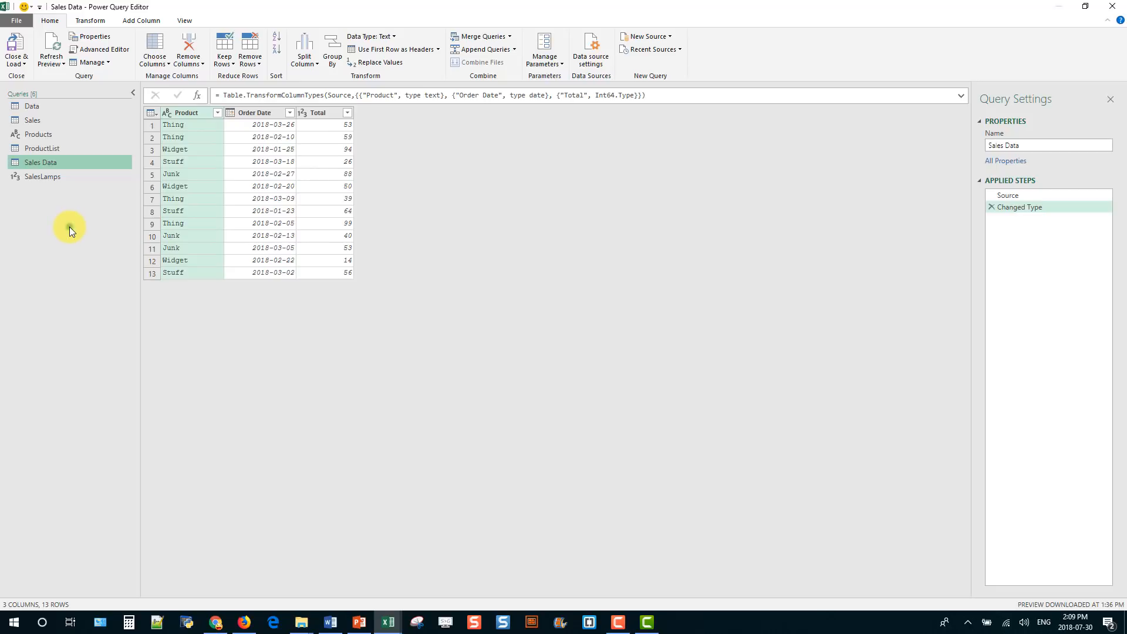
- Create a blank query with the formula =#shared to list all available functions
right_click(70, 226)
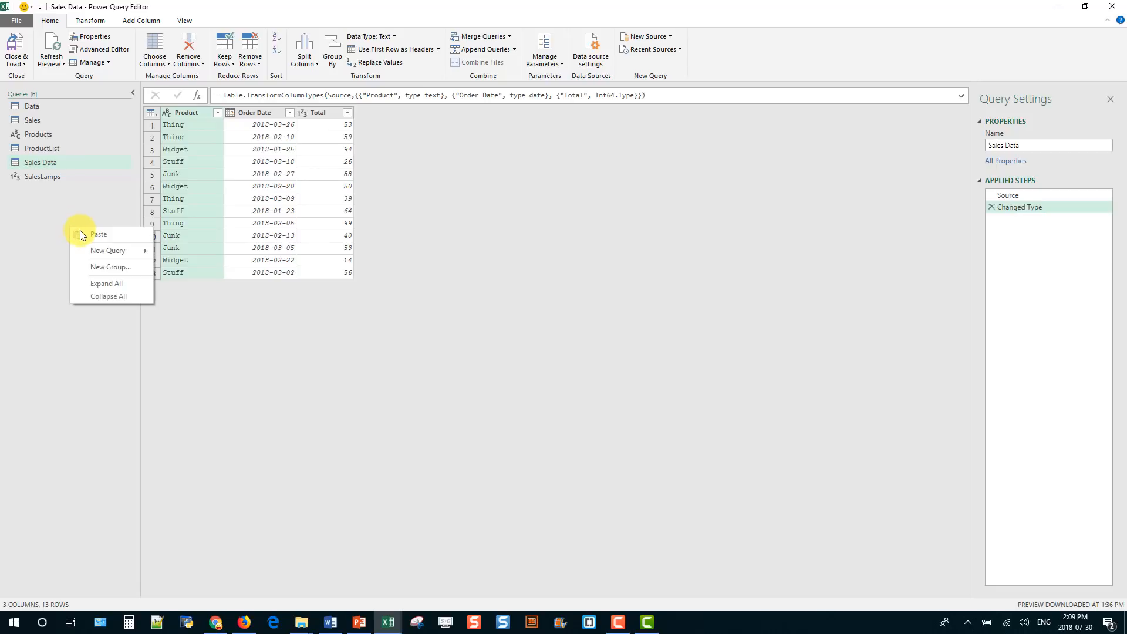
mouse_move(94, 251)
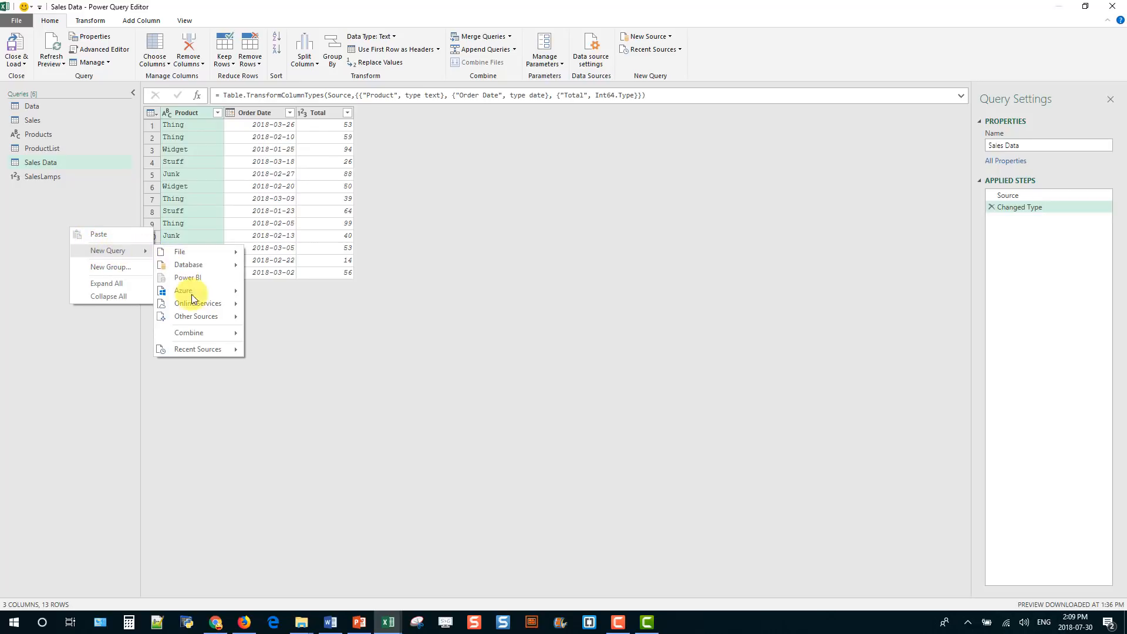
mouse_move(217, 316)
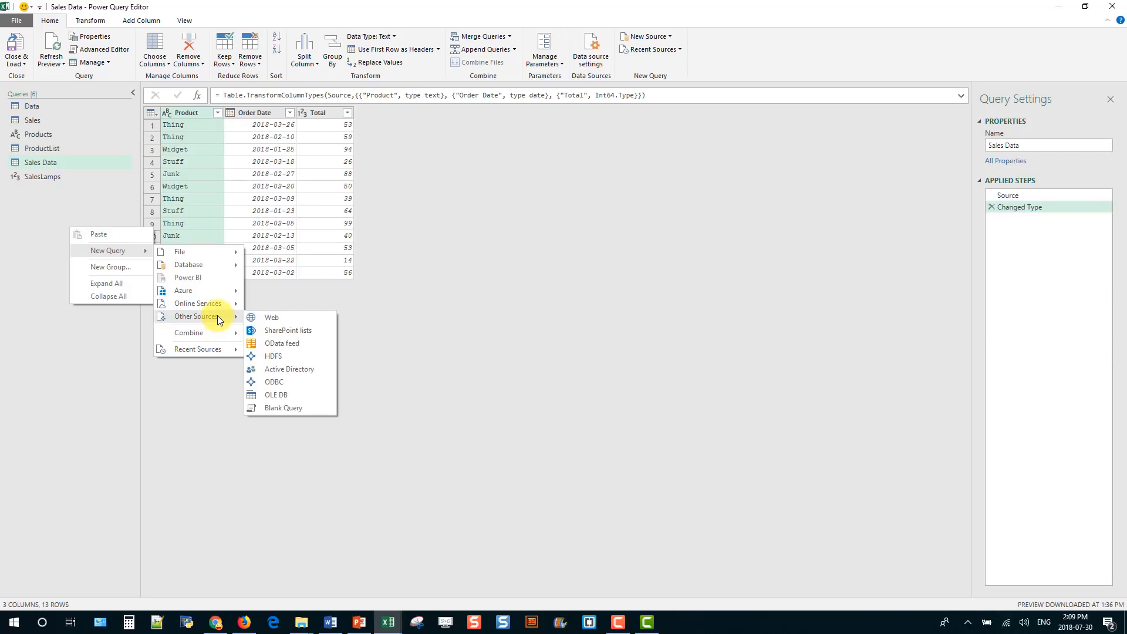
left_click(285, 408)
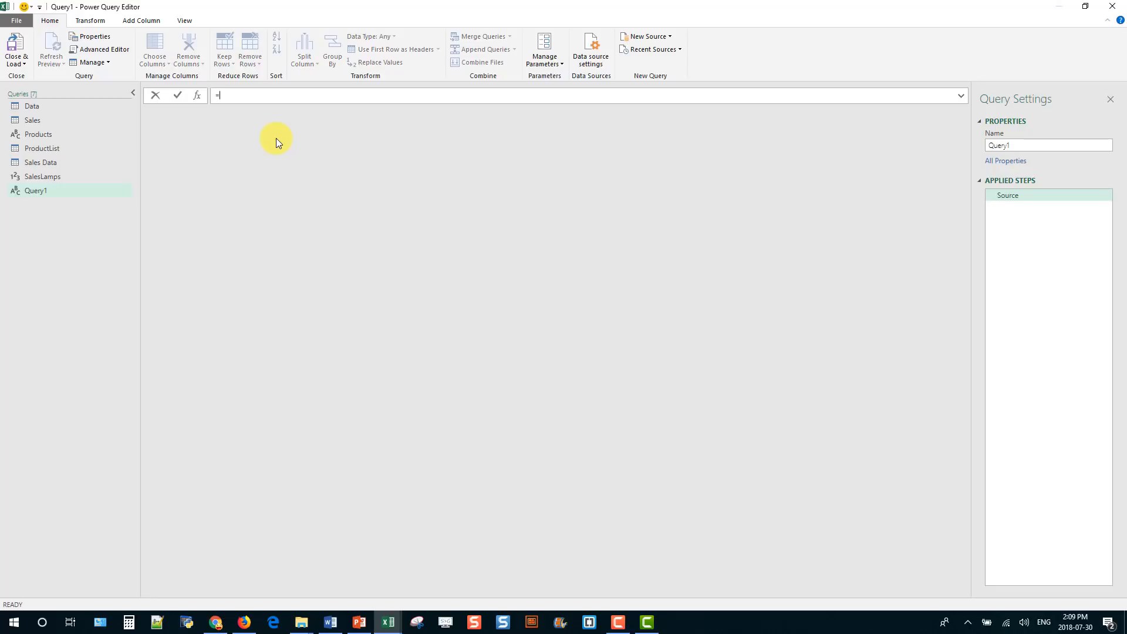
type("#shared")
key("Return")
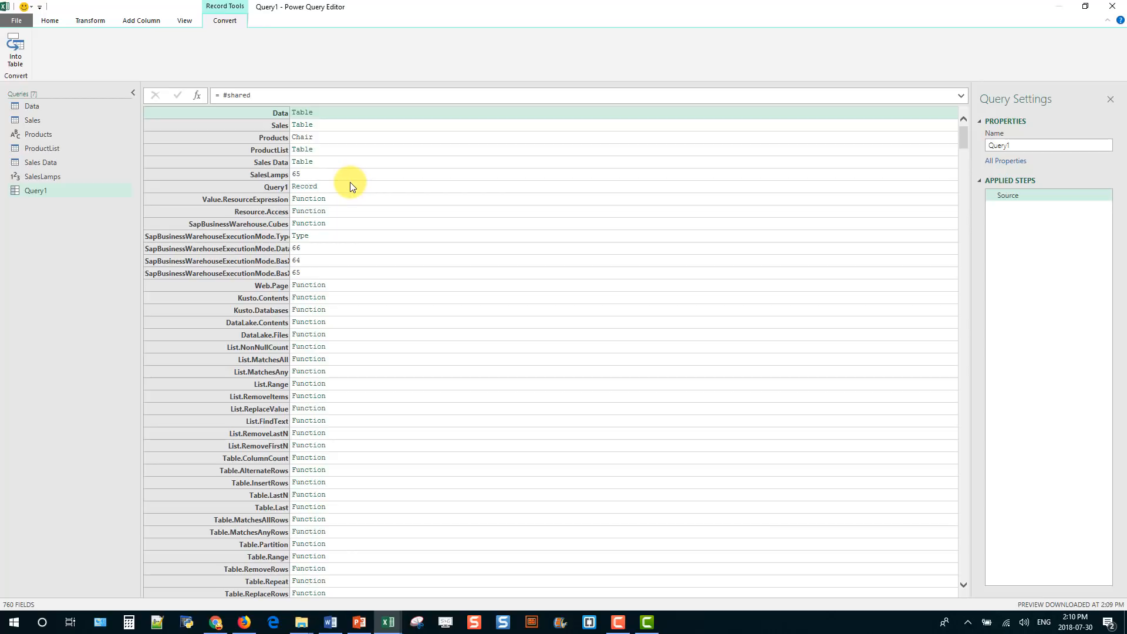
- Browse the list of shared functions and preview the documentation of Table.SplitColumn
scroll(350, 182, "down", 20)
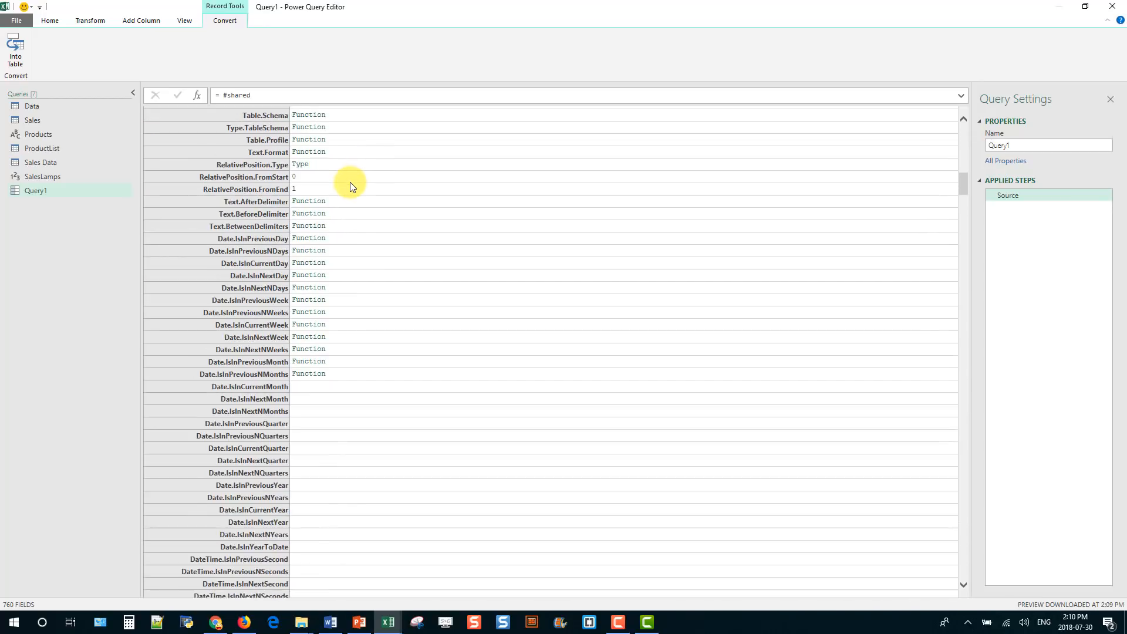
scroll(350, 182, "down", 12)
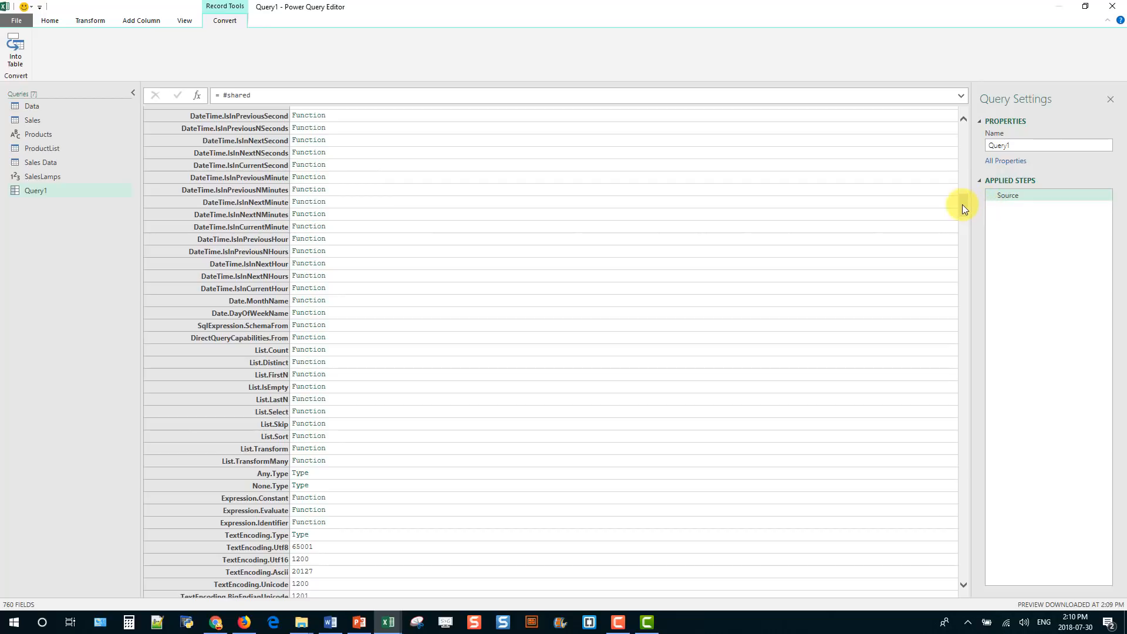
left_click_drag(963, 205, 971, 567)
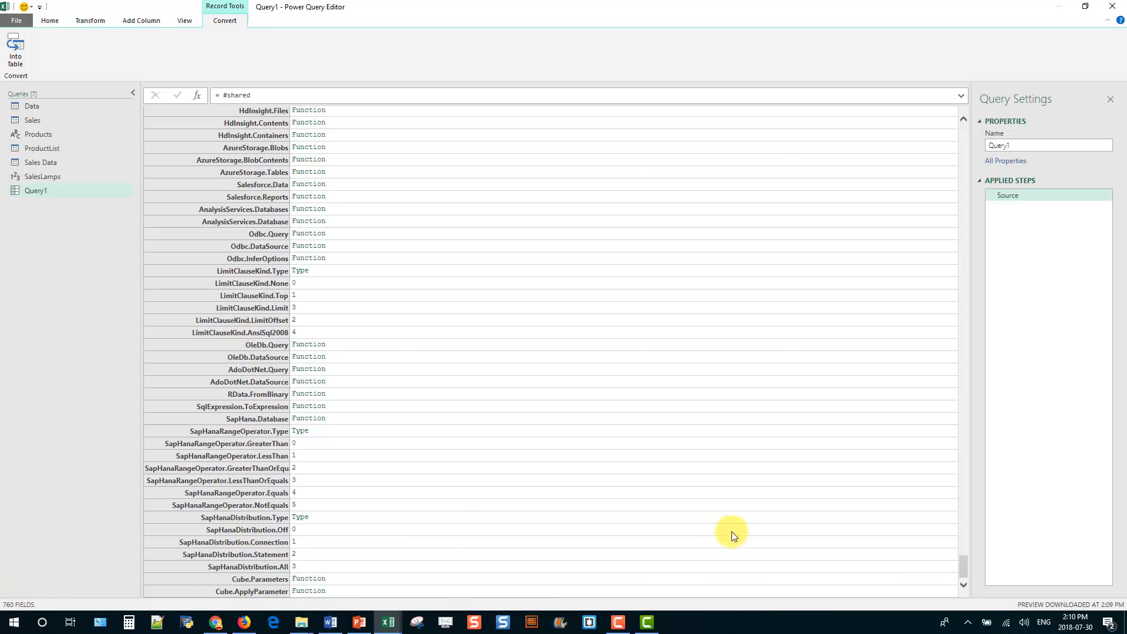
left_click_drag(960, 568, 973, 135)
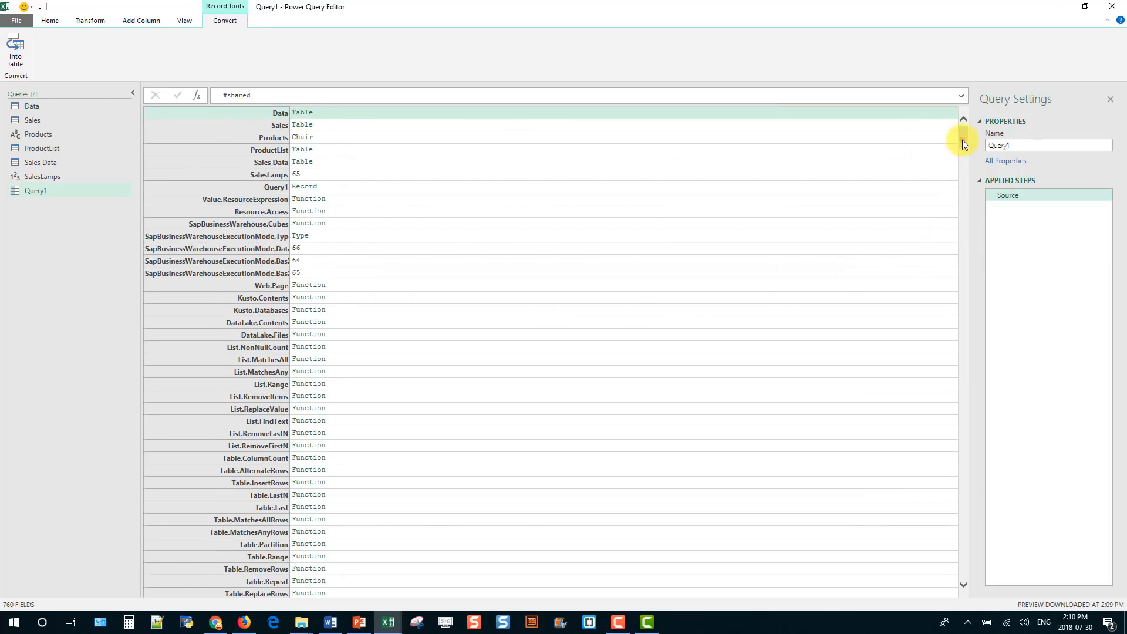
left_click_drag(962, 140, 960, 172)
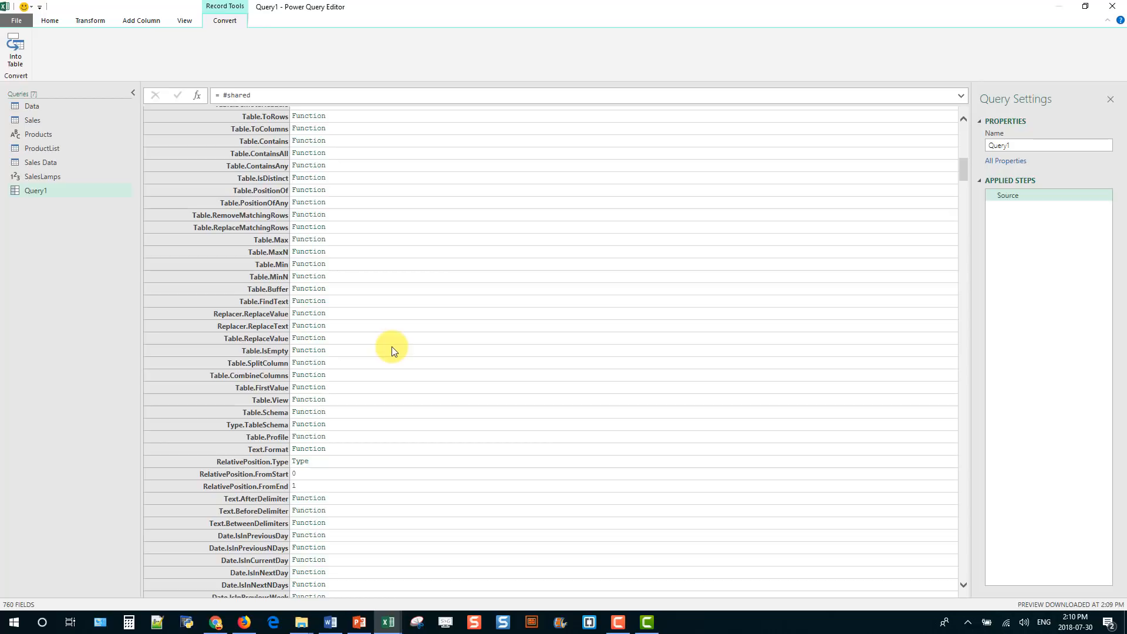
left_click(365, 368)
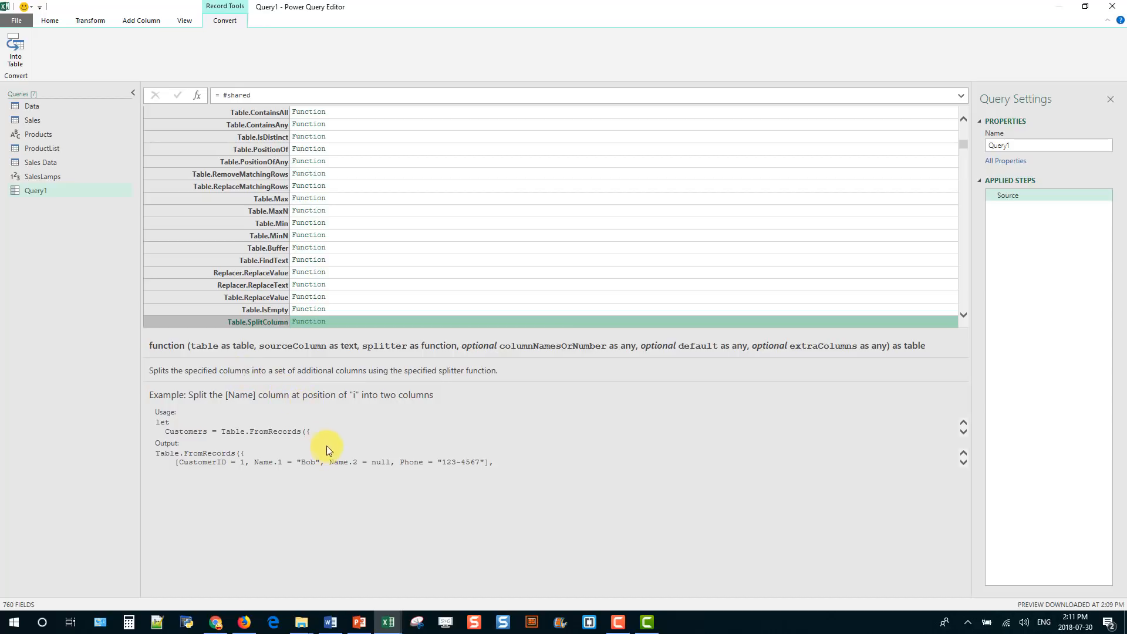
- Drill into the Table.SplitColumn function and examine its parameters, table choices and documented example
left_click(314, 323)
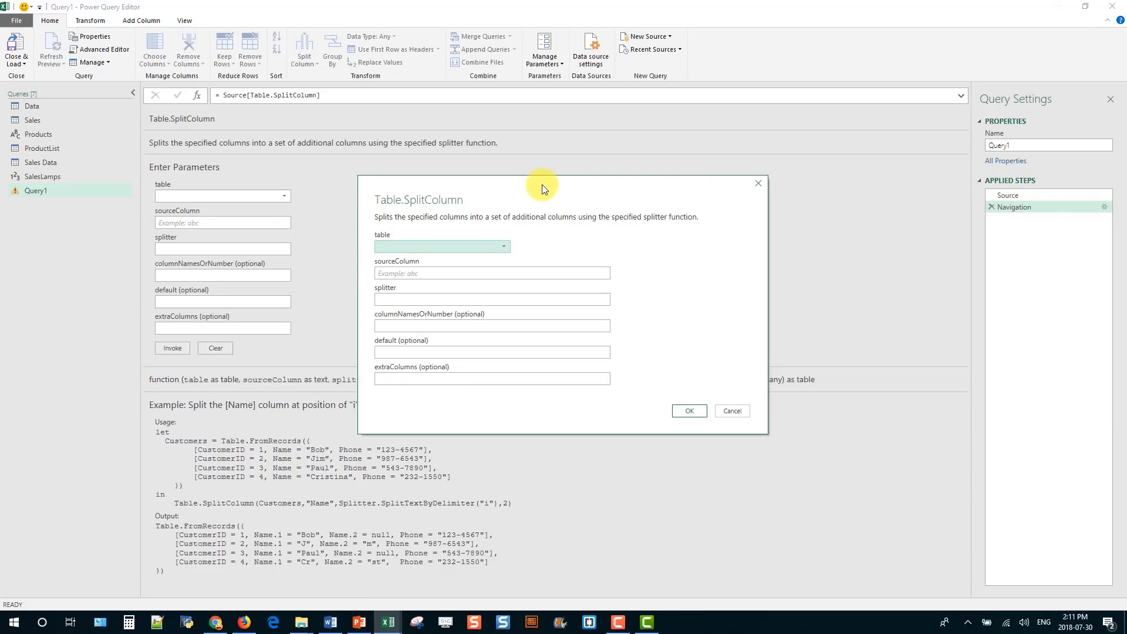
left_click_drag(542, 188, 655, 173)
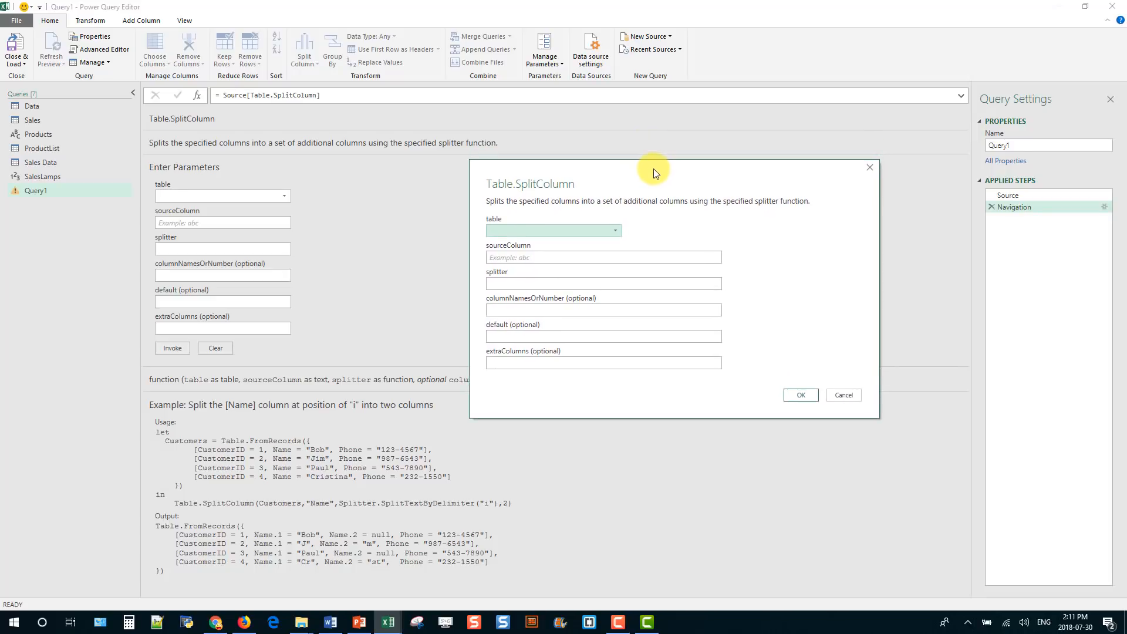
left_click(613, 230)
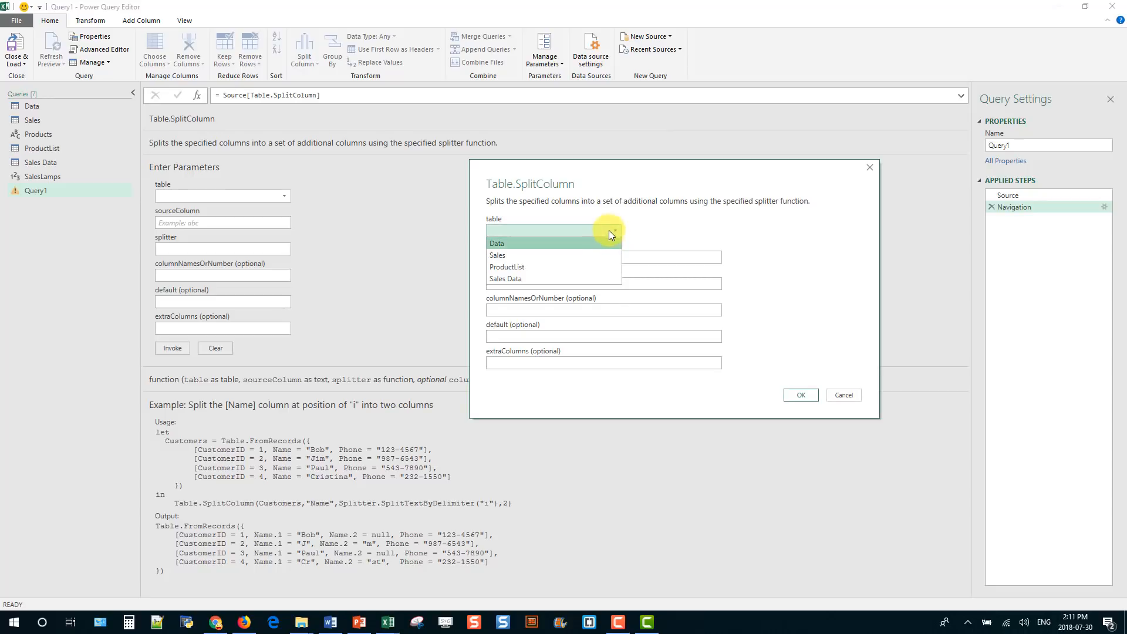
left_click(608, 229)
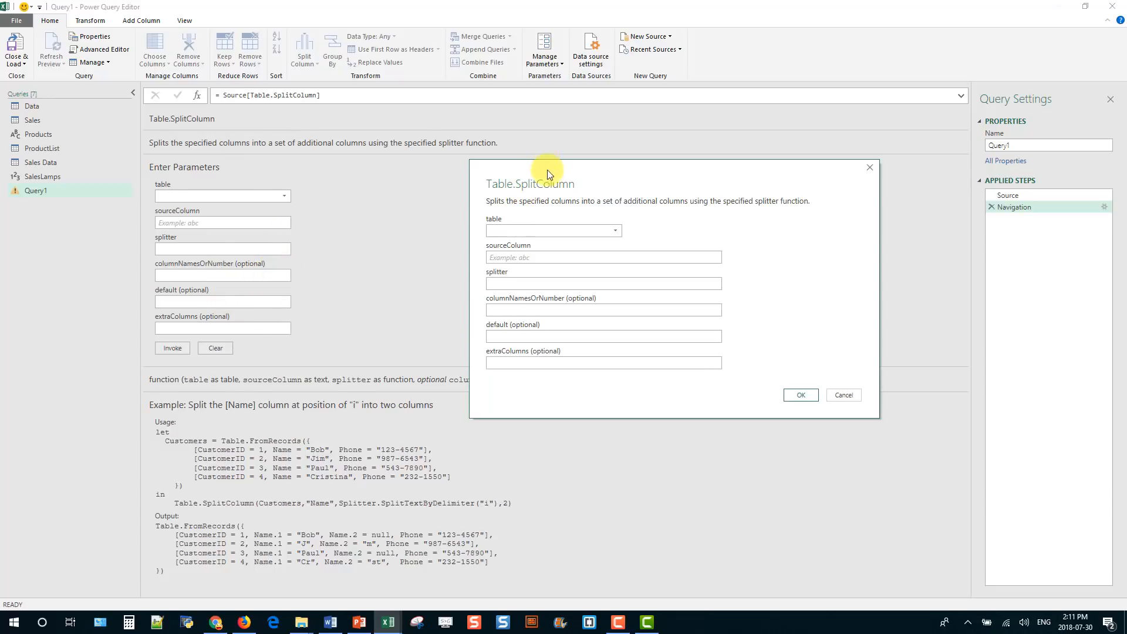
left_click_drag(610, 151, 642, 101)
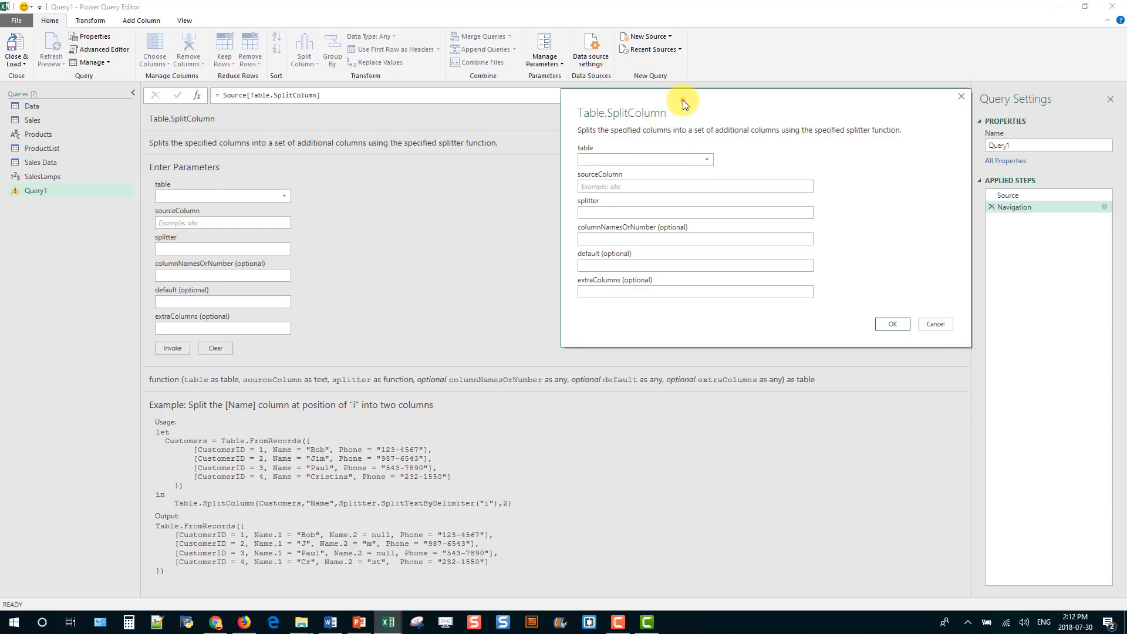
left_click_drag(683, 100, 527, 166)
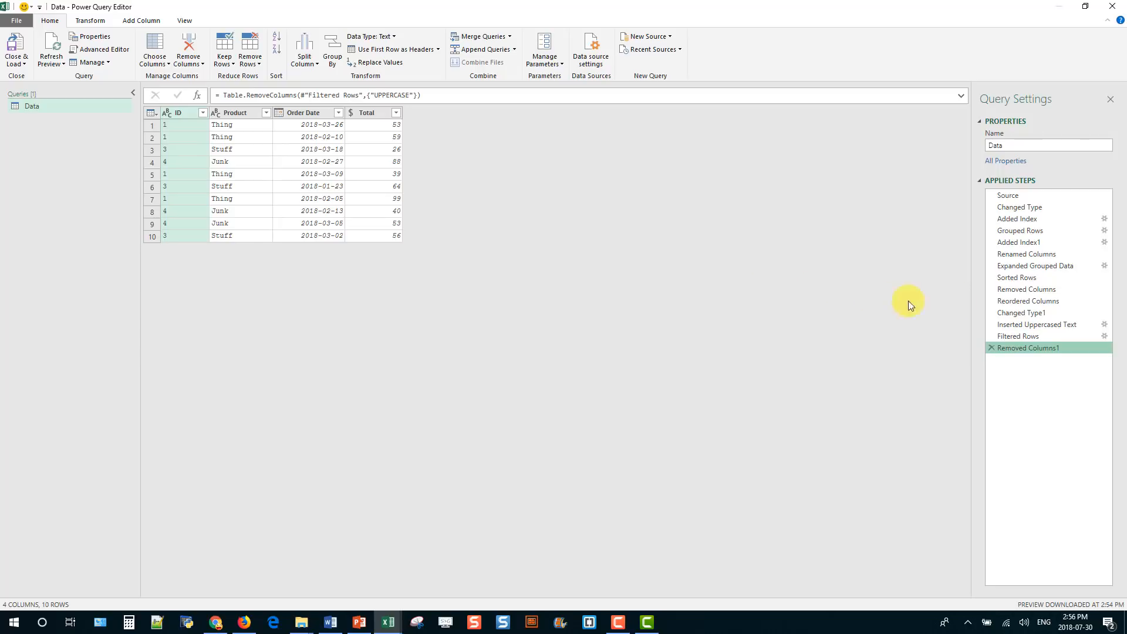
- Extract the steps before Sorted Rows in the Data query into a new query named Previous and compare both queries' steps
left_click(1049, 279)
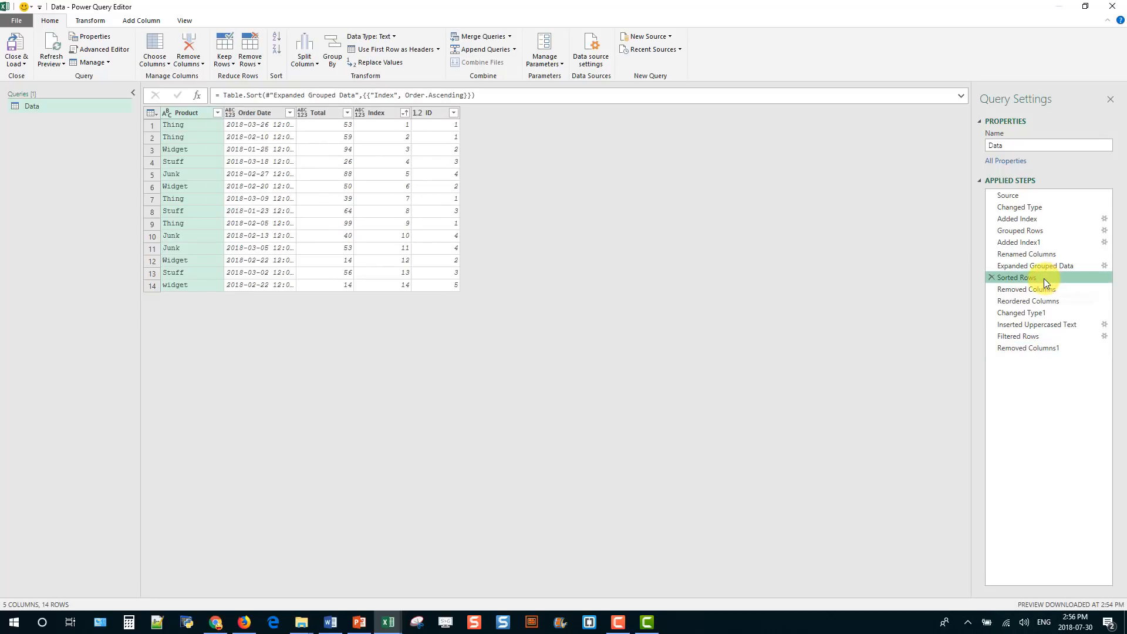
right_click(1044, 282)
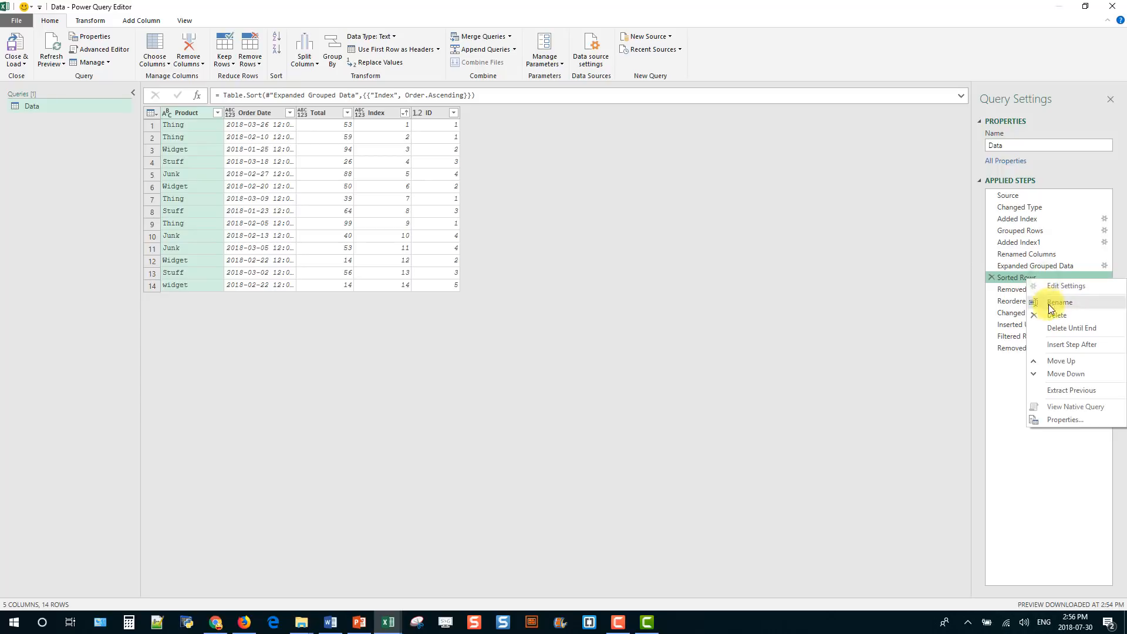
left_click(1062, 394)
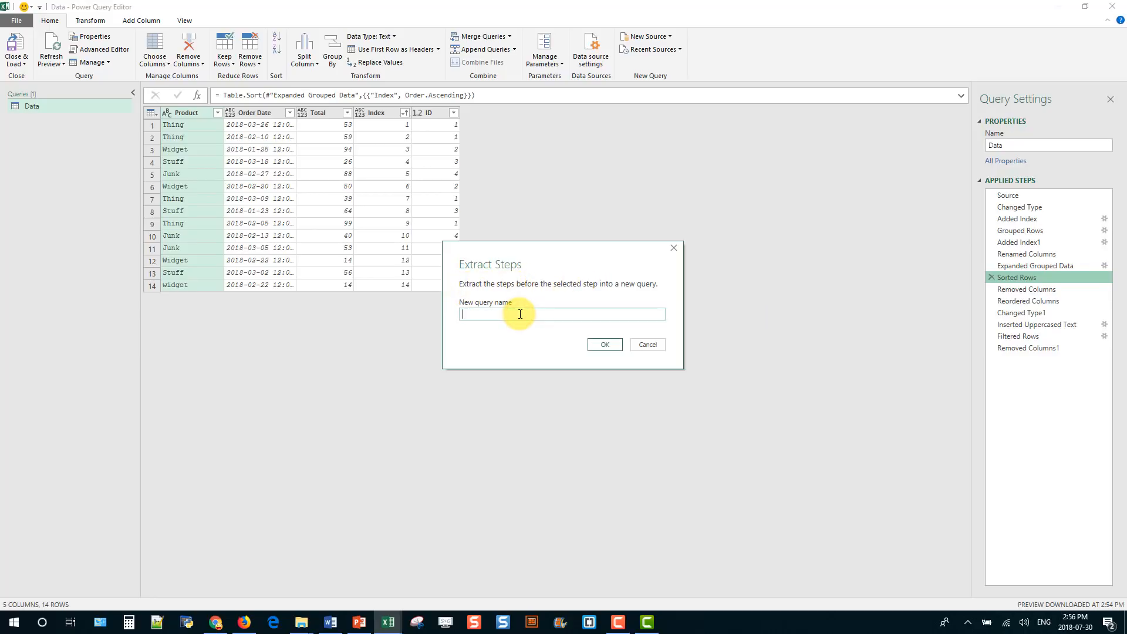
type("Previous")
left_click(606, 345)
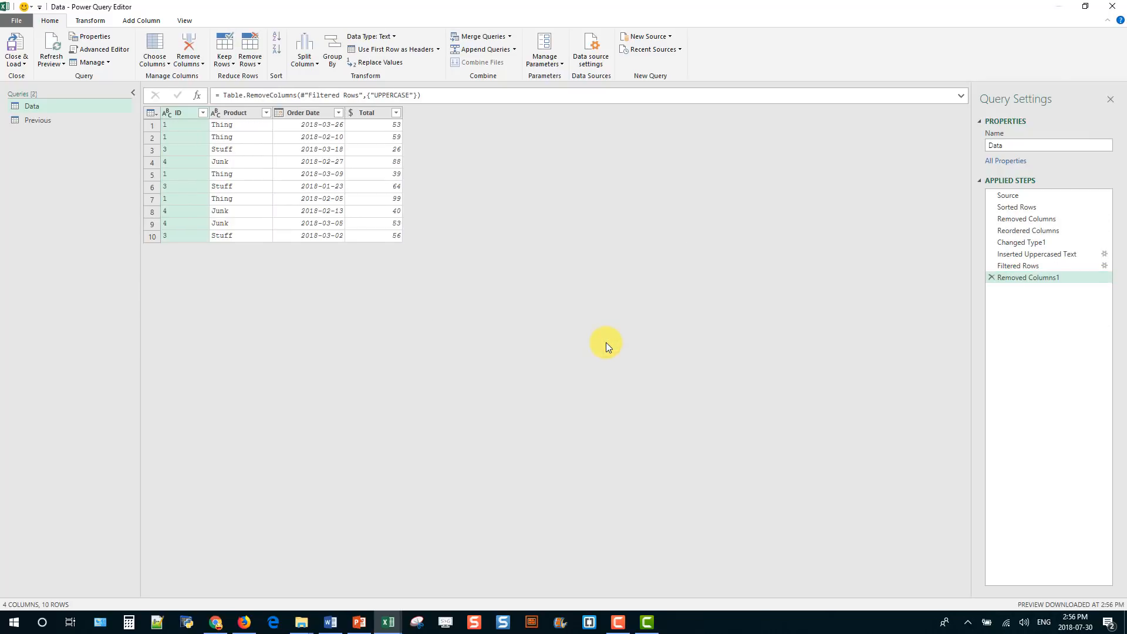
left_click(46, 122)
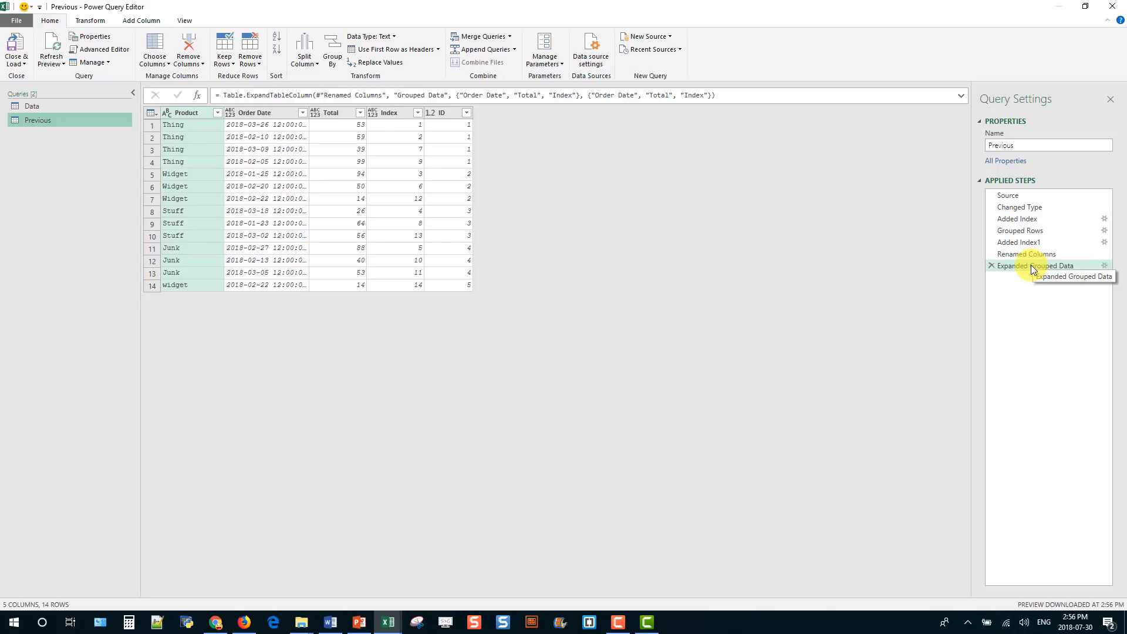
left_click(73, 104)
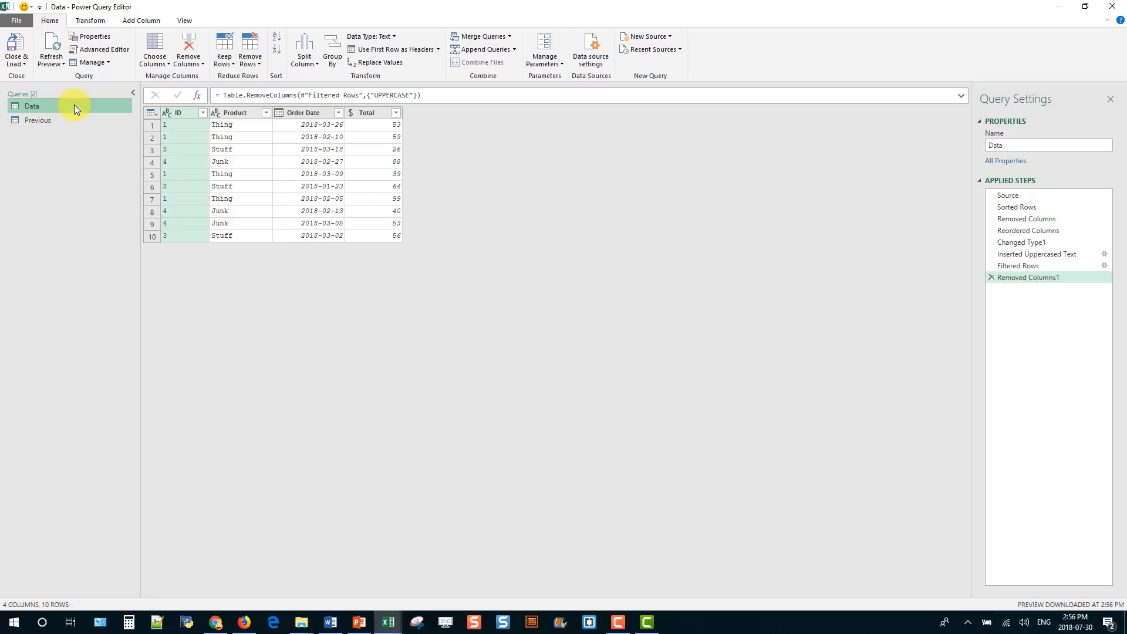
- Examine the Source step of the Data query to see how it references the Previous query
left_click(1023, 195)
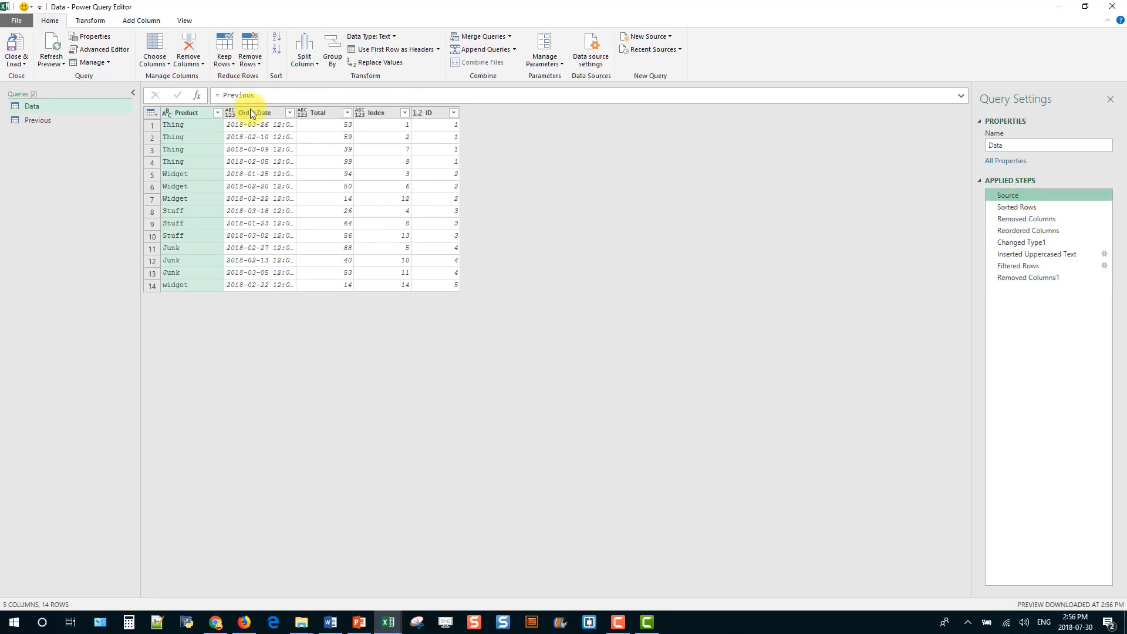
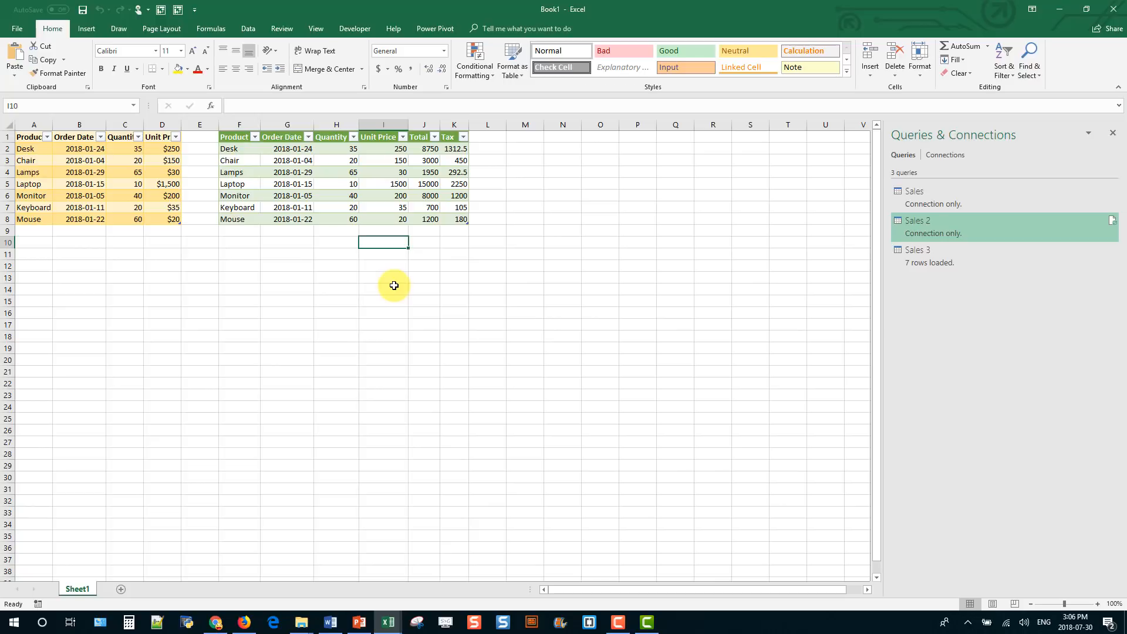
- Examine the workbook's chain of Sales, Sales 2 and Sales 3 queries
left_click(981, 196)
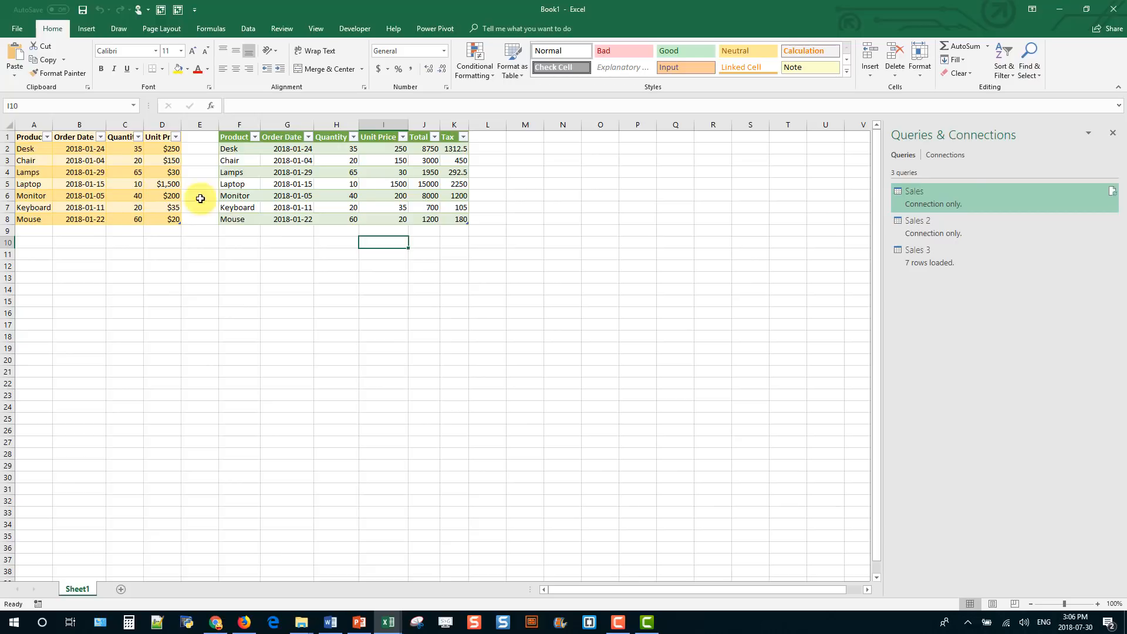
left_click(953, 229)
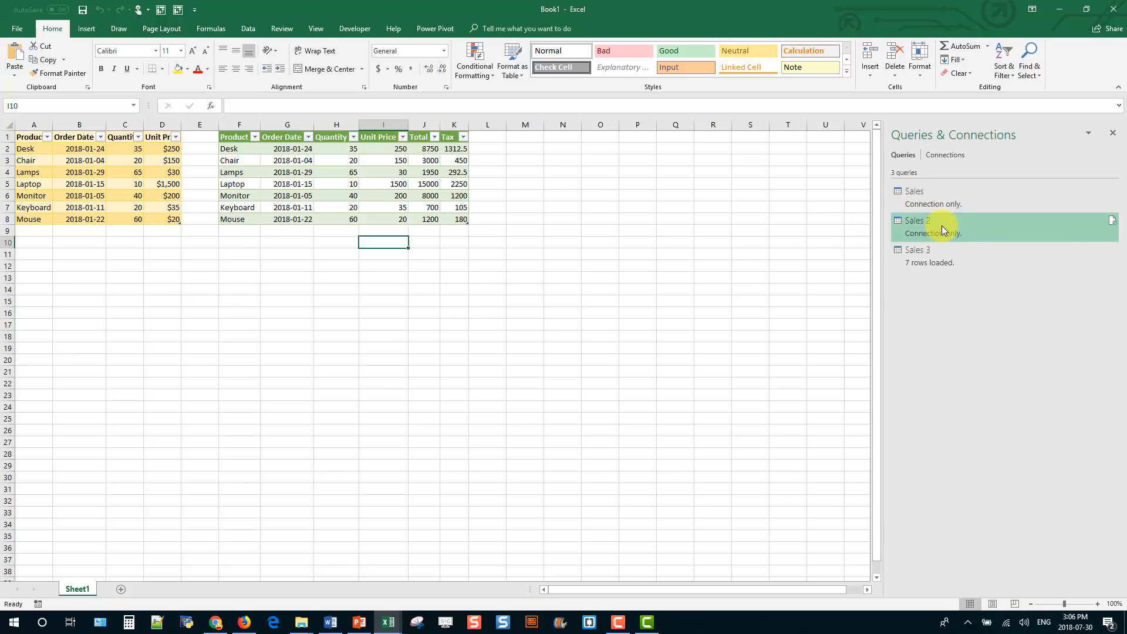
left_click(963, 194)
left_click(943, 256)
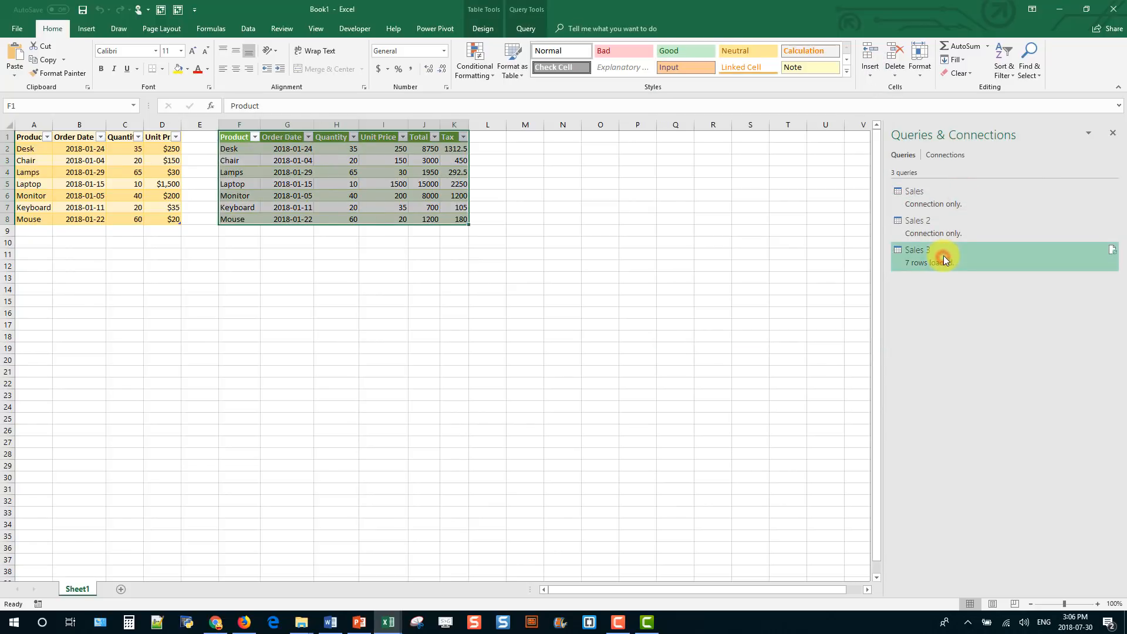
- Copy the Sales 2 query from the workbook's query list
left_click(964, 223)
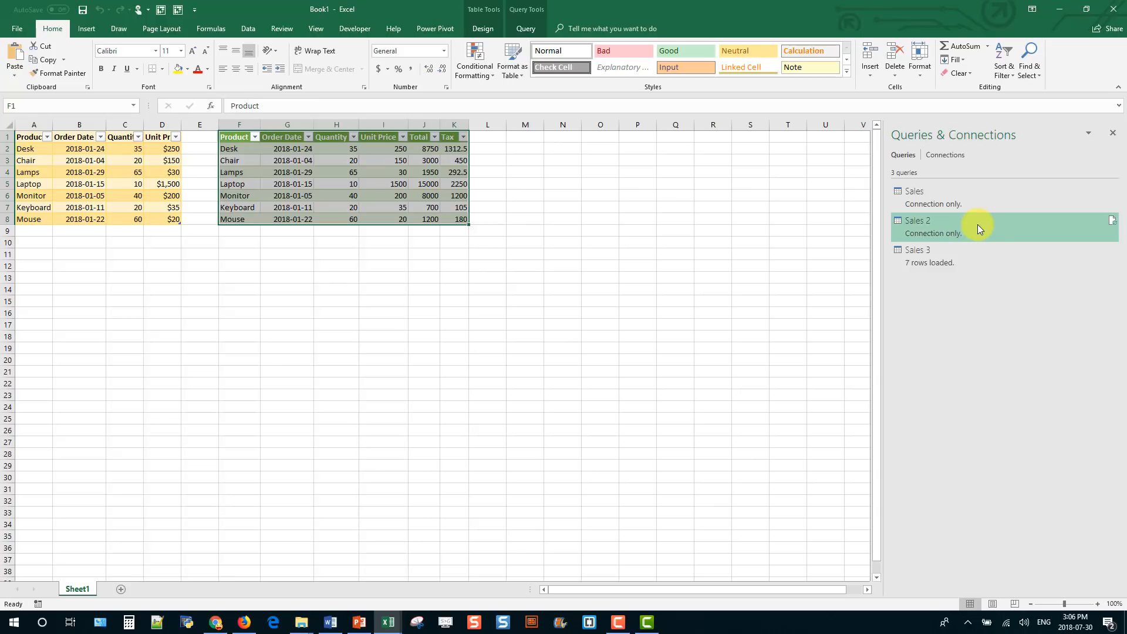
right_click(977, 228)
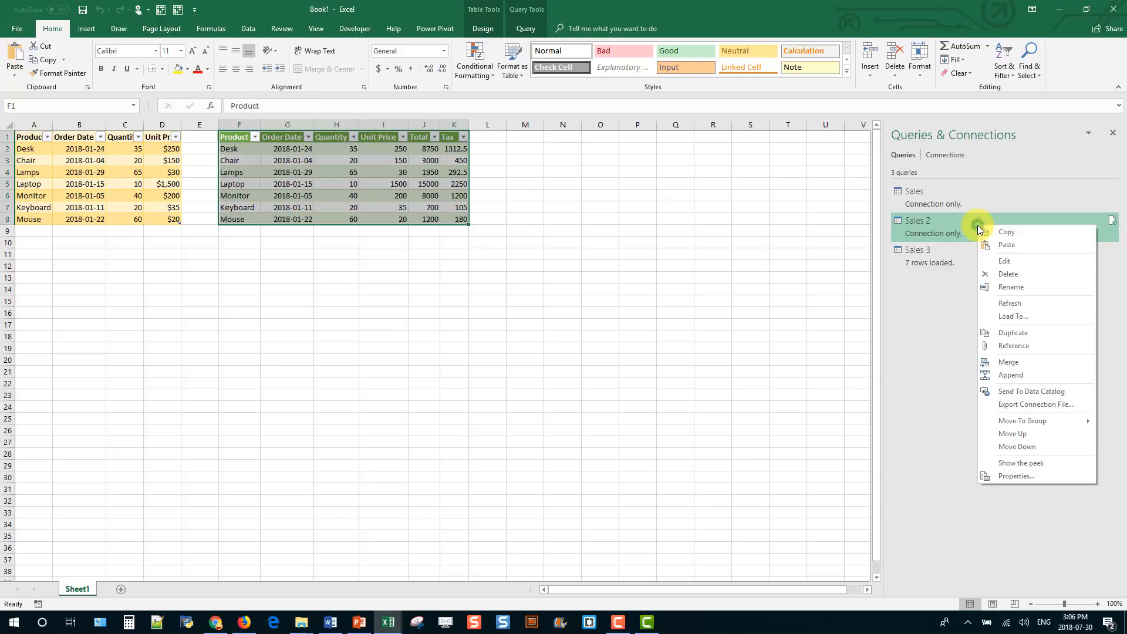
left_click(992, 231)
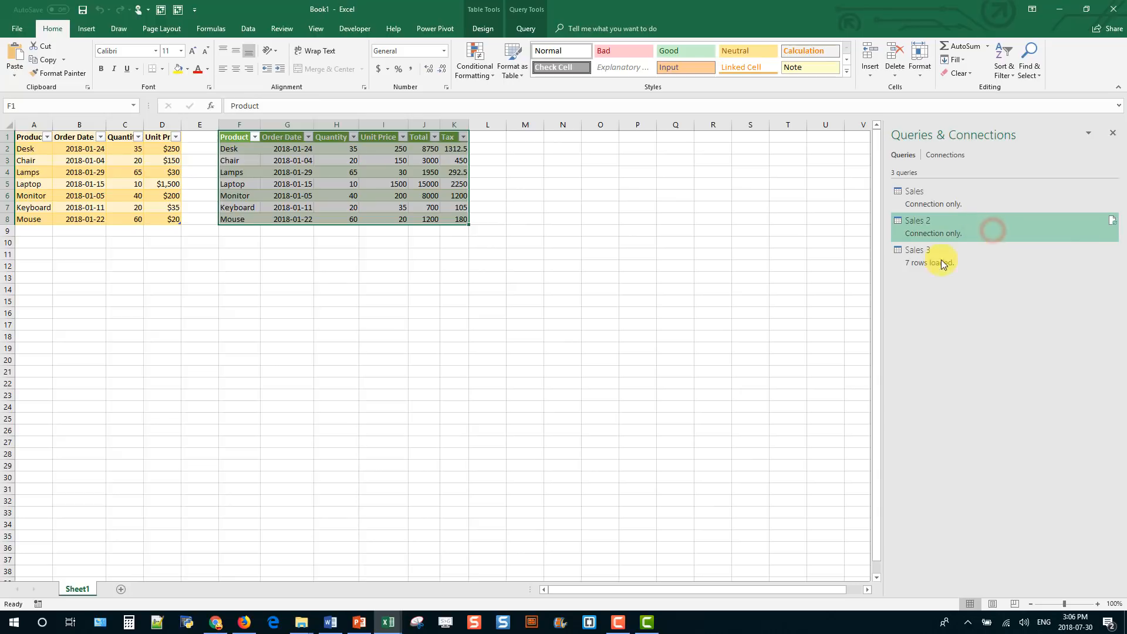
left_click(563, 252)
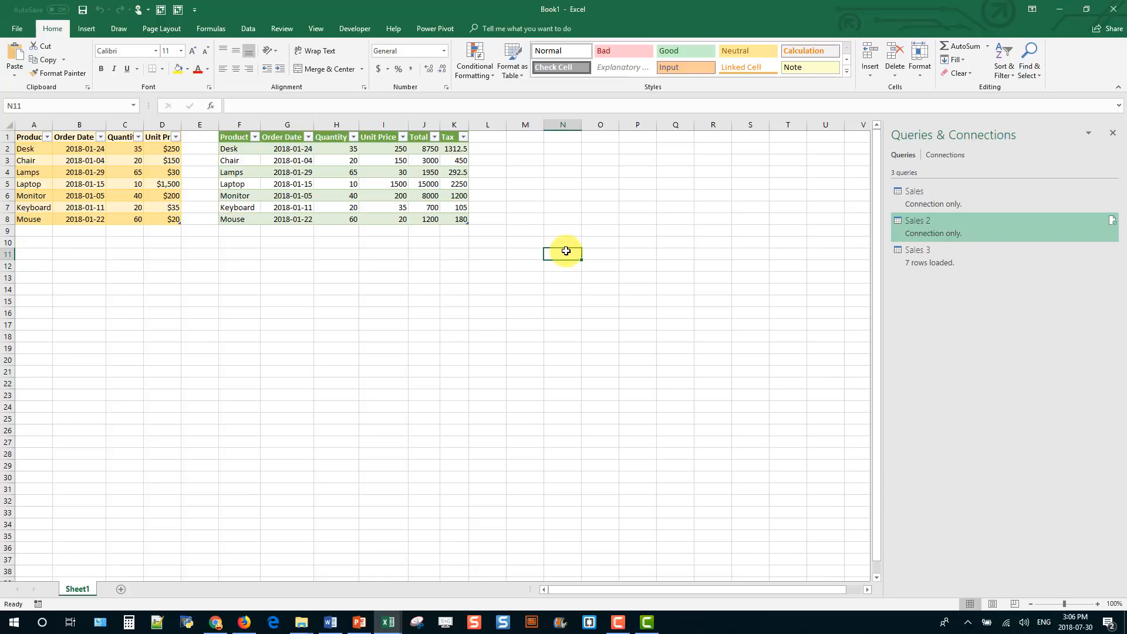
- Create a new blank workbook and paste the copied query into its list of workbook queries
key("ctrl+n")
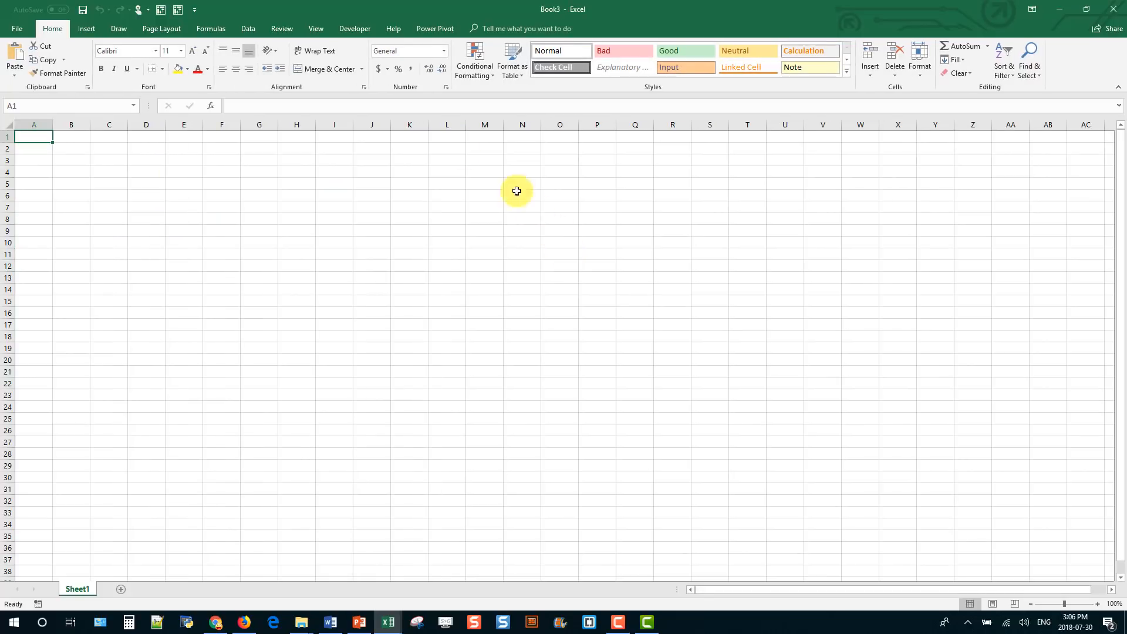
left_click(252, 27)
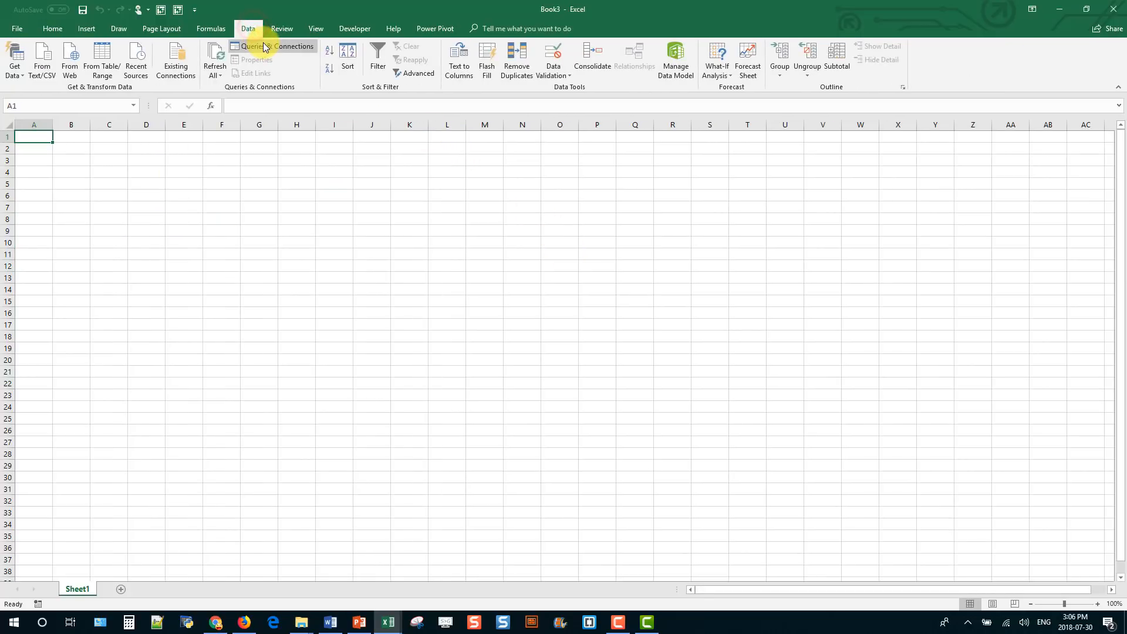
left_click(280, 47)
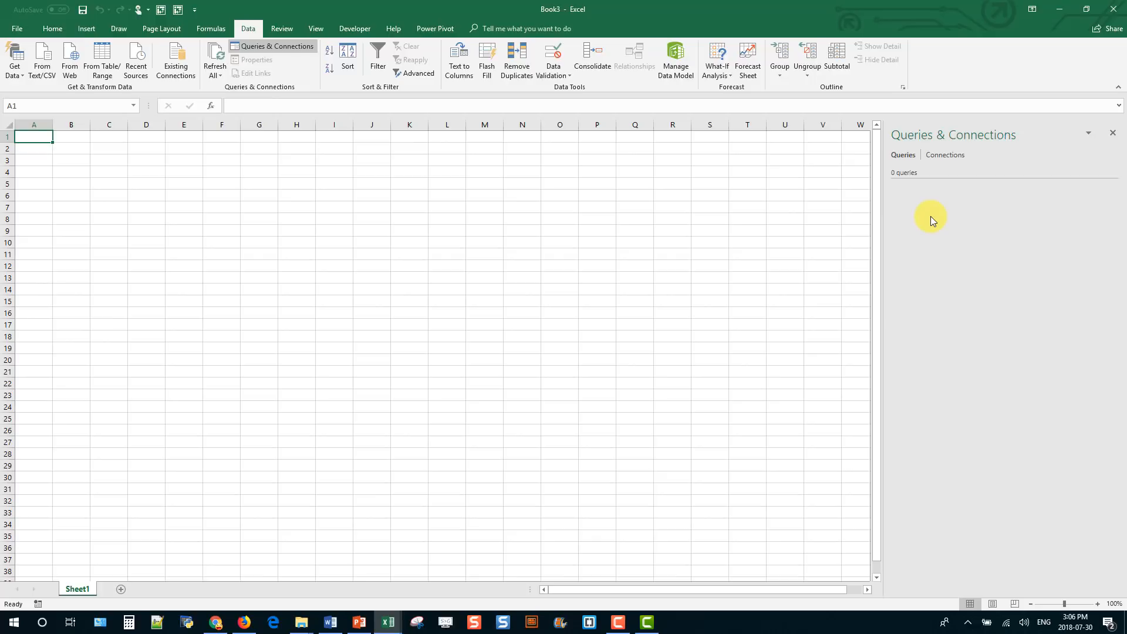
right_click(931, 216)
left_click(953, 225)
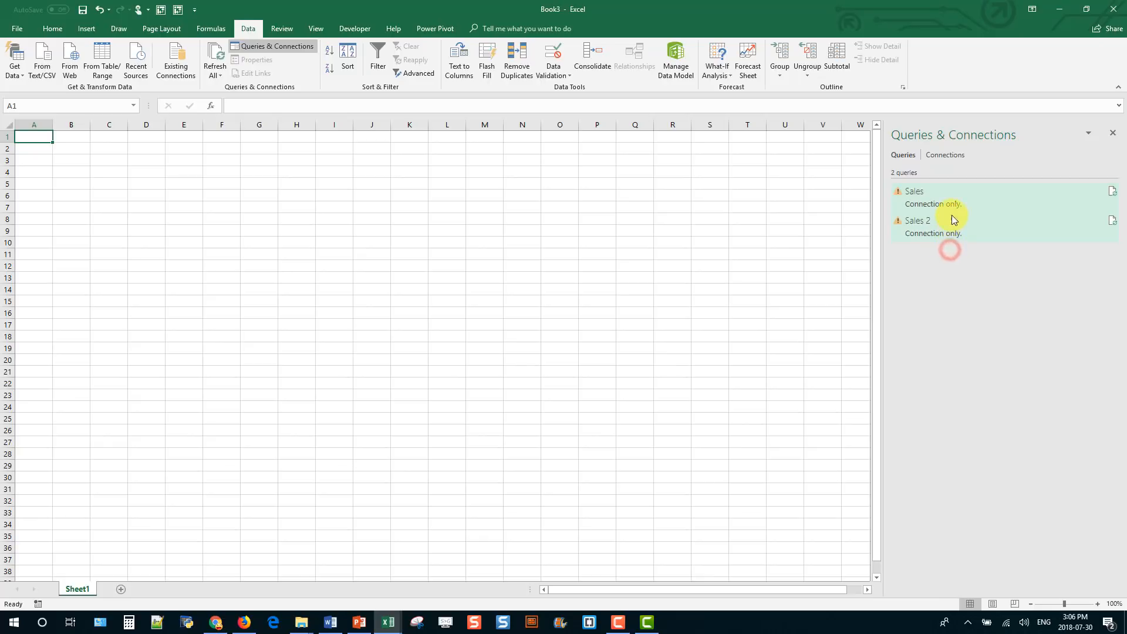
mouse_move(953, 193)
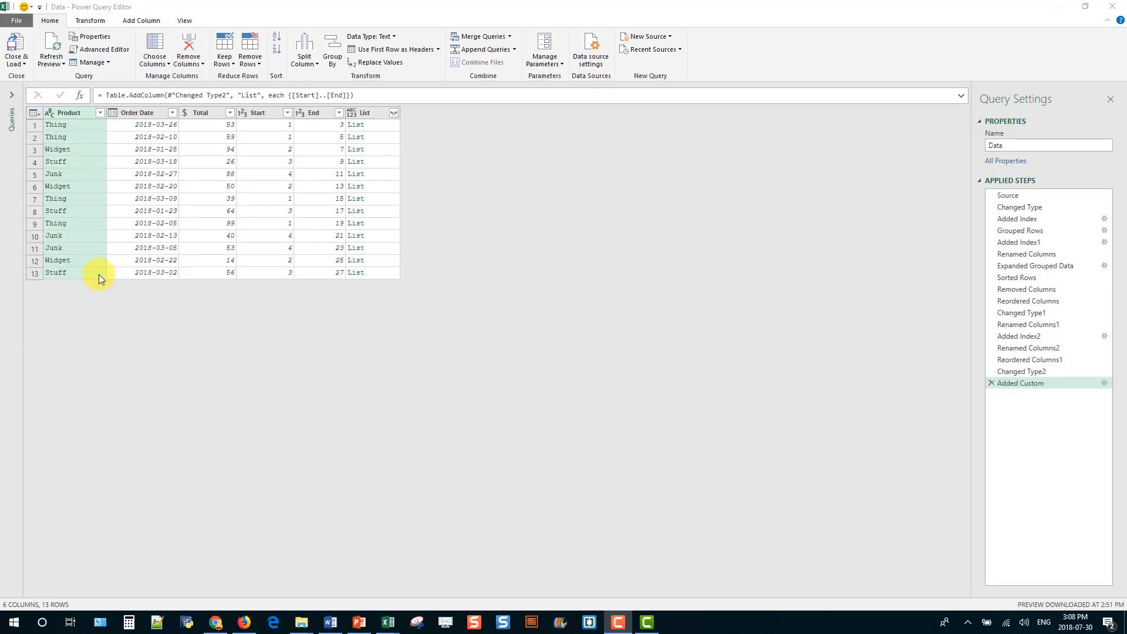
- Expand the query list in the Power Query Editor and rename the Data query as Data Query
left_click(11, 95)
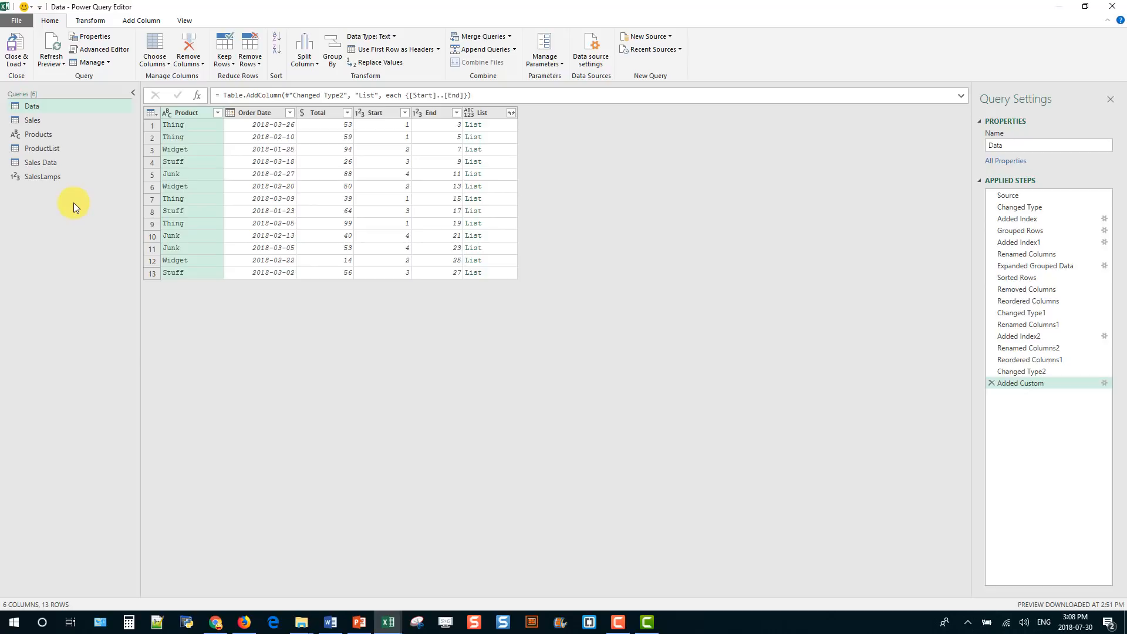
double_click(32, 106)
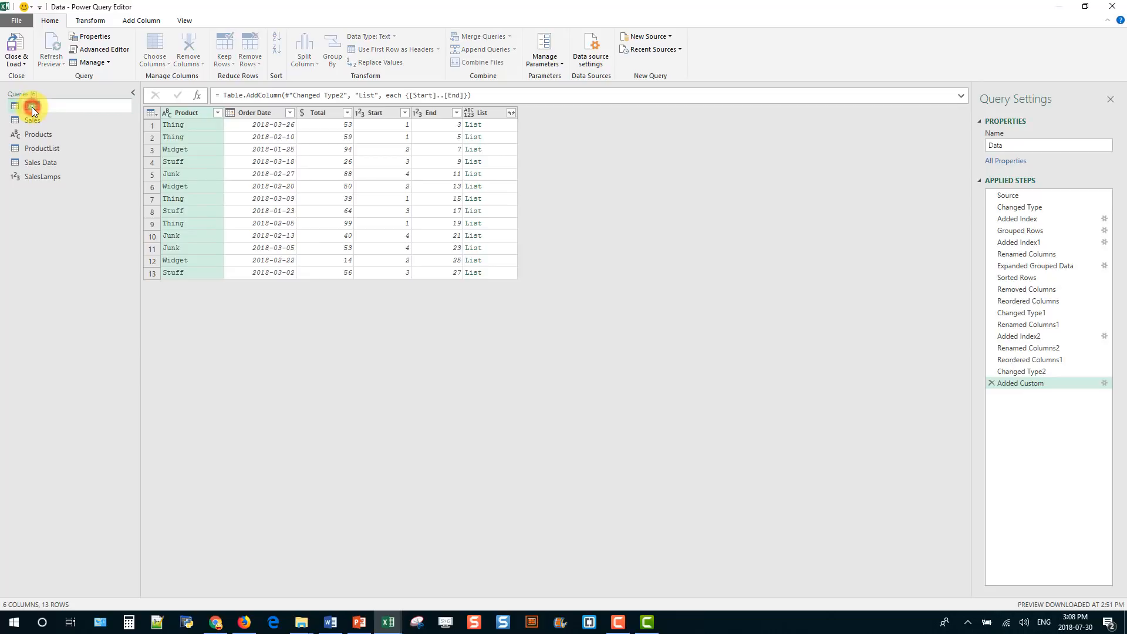
left_click(65, 106)
type("Query")
key("Return")
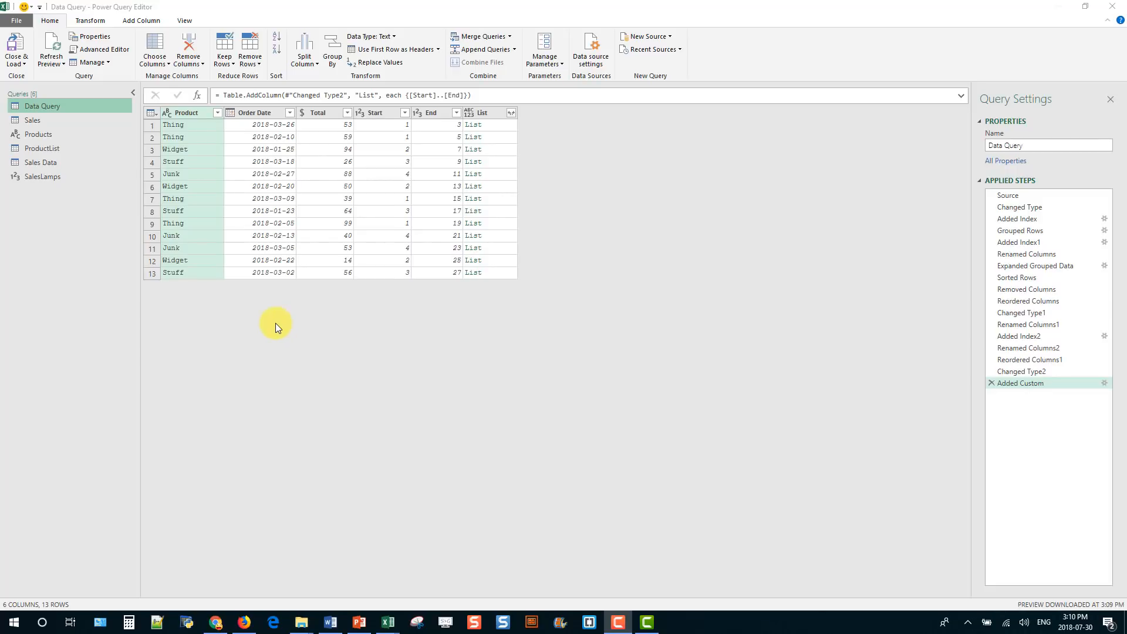
- Collapse the editor's ribbon and expand it again, once from Home and once from Add Column
left_click(51, 23)
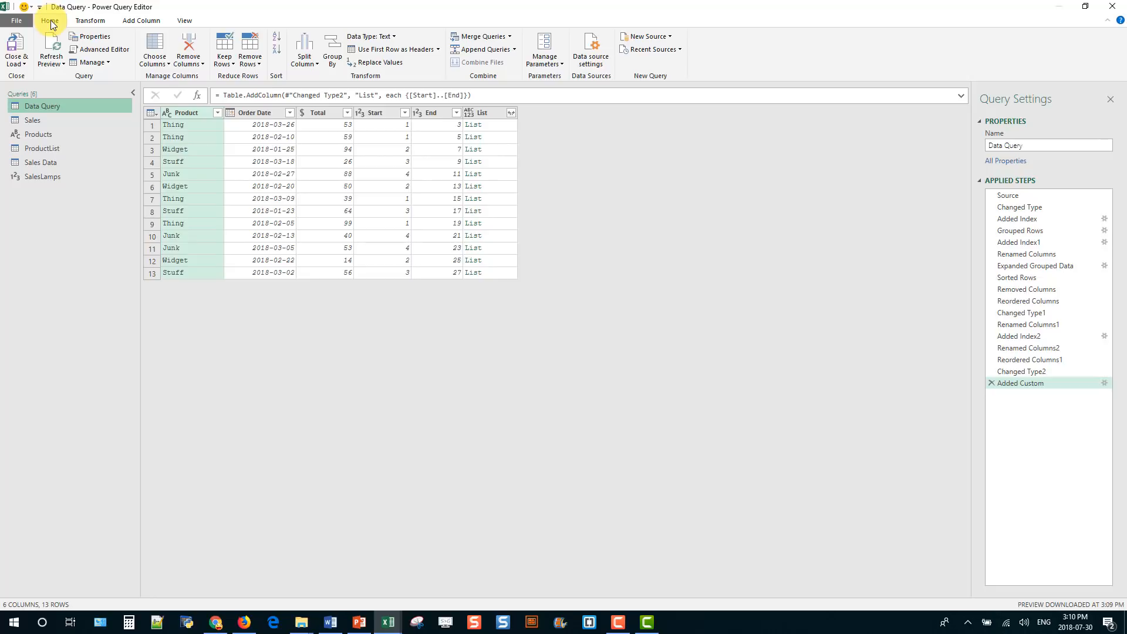
double_click(51, 22)
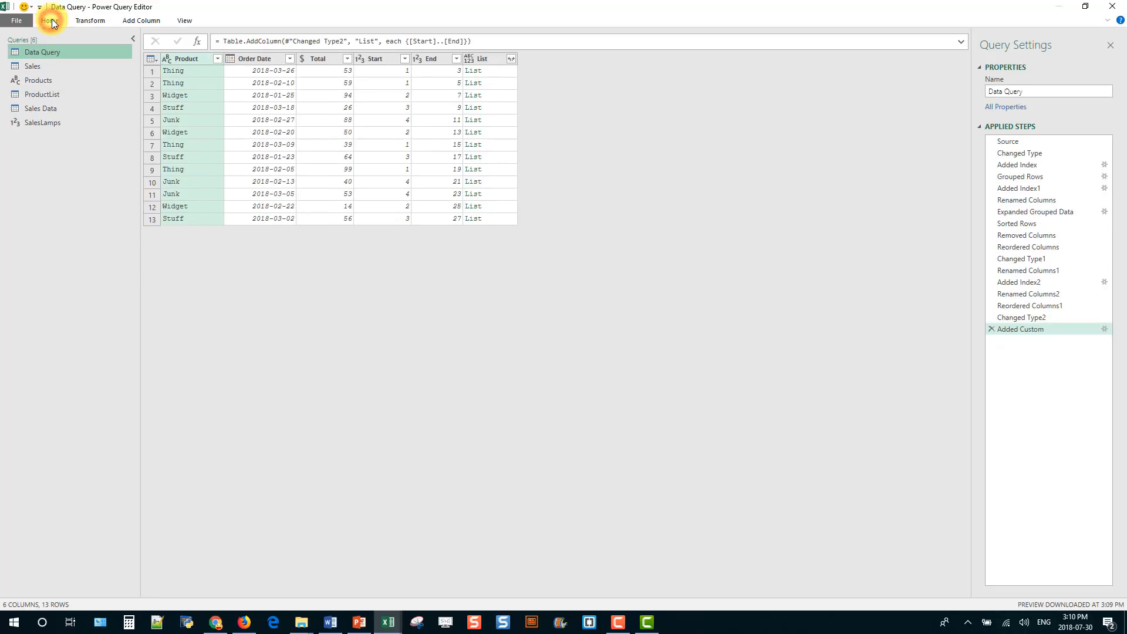
double_click(47, 22)
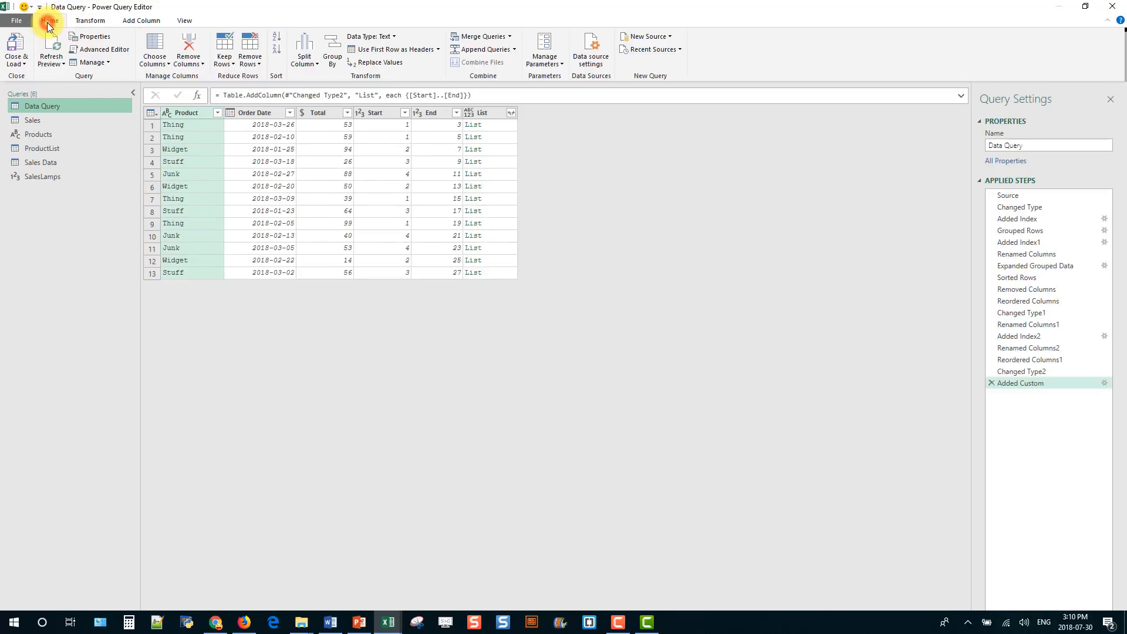
left_click(89, 21)
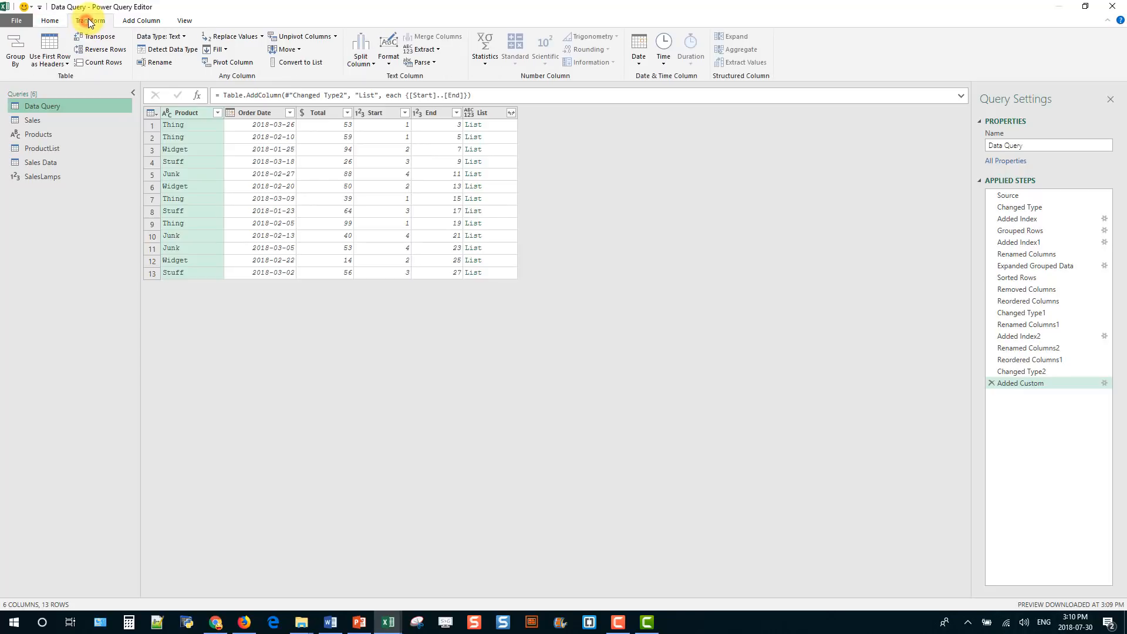
left_click(150, 22)
double_click(150, 22)
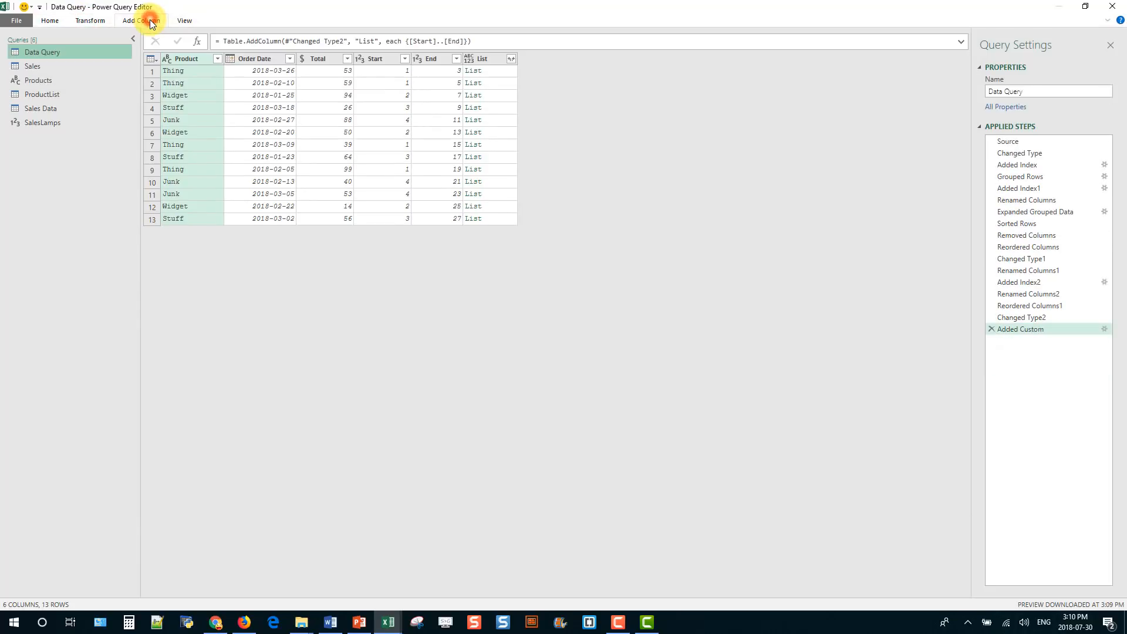
double_click(151, 22)
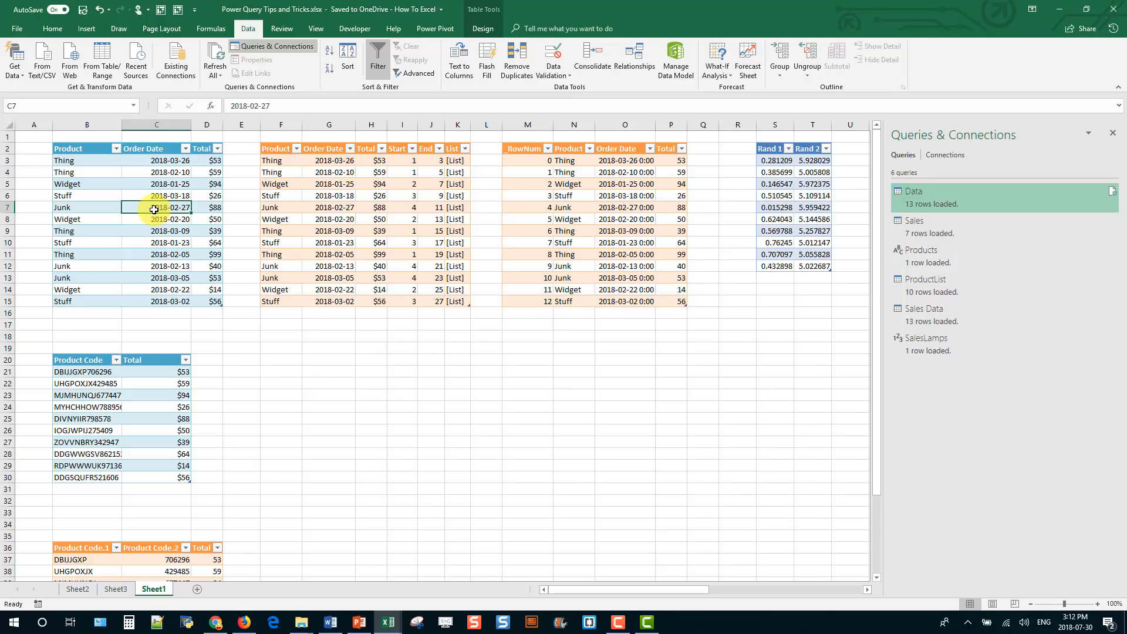
- Disable creating relationships between tables when first adding to the Data Model in the current workbook's query data load options
left_click(21, 75)
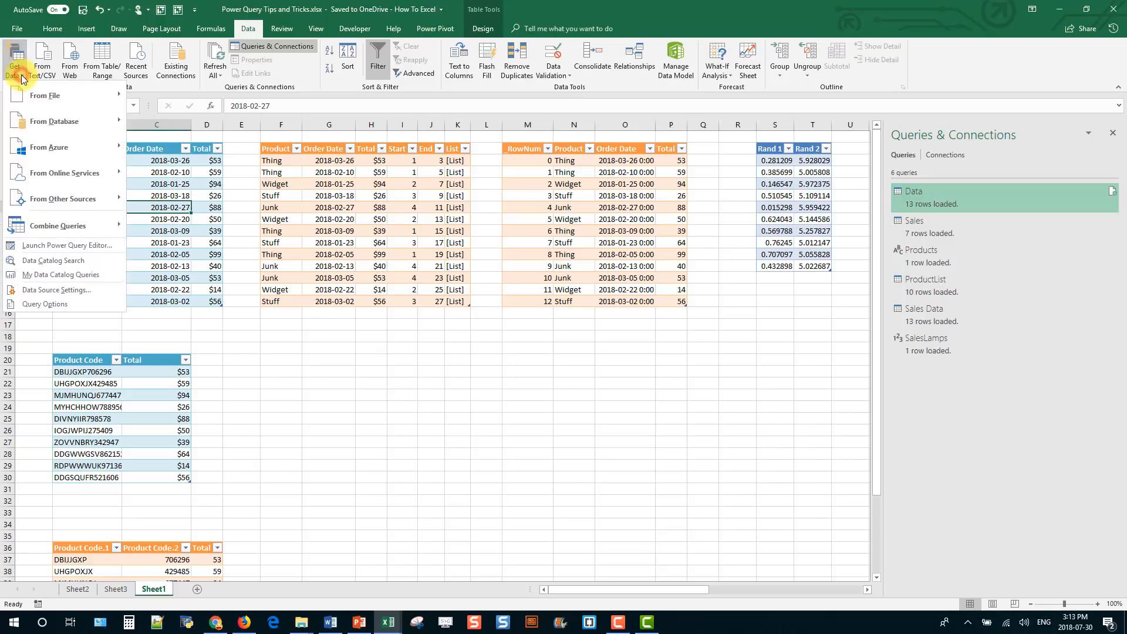
left_click(33, 307)
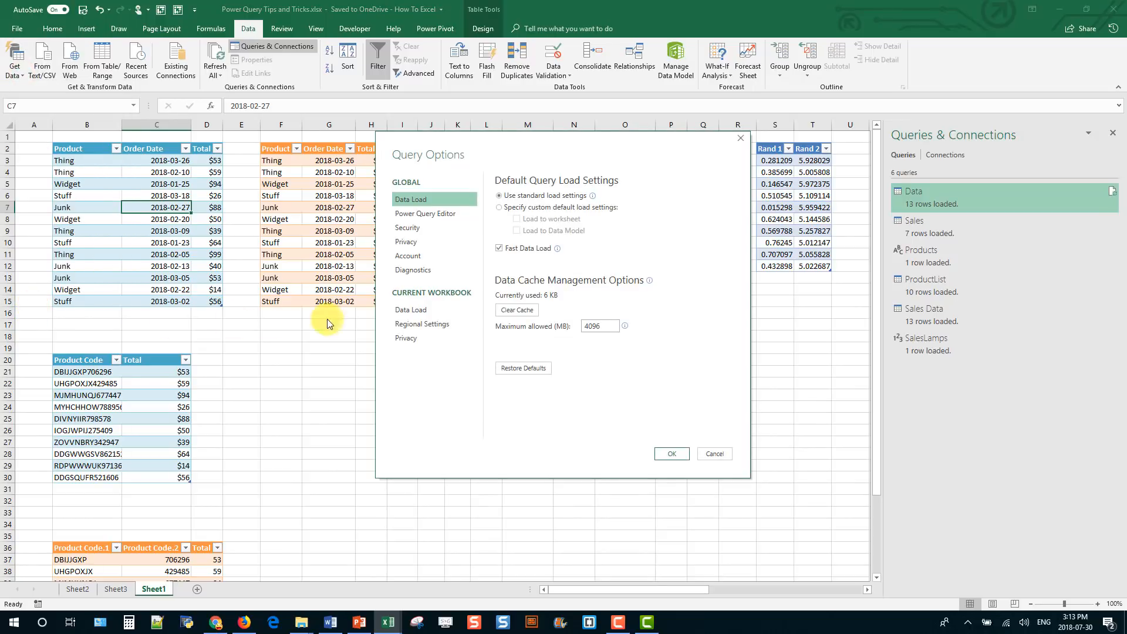
left_click(450, 312)
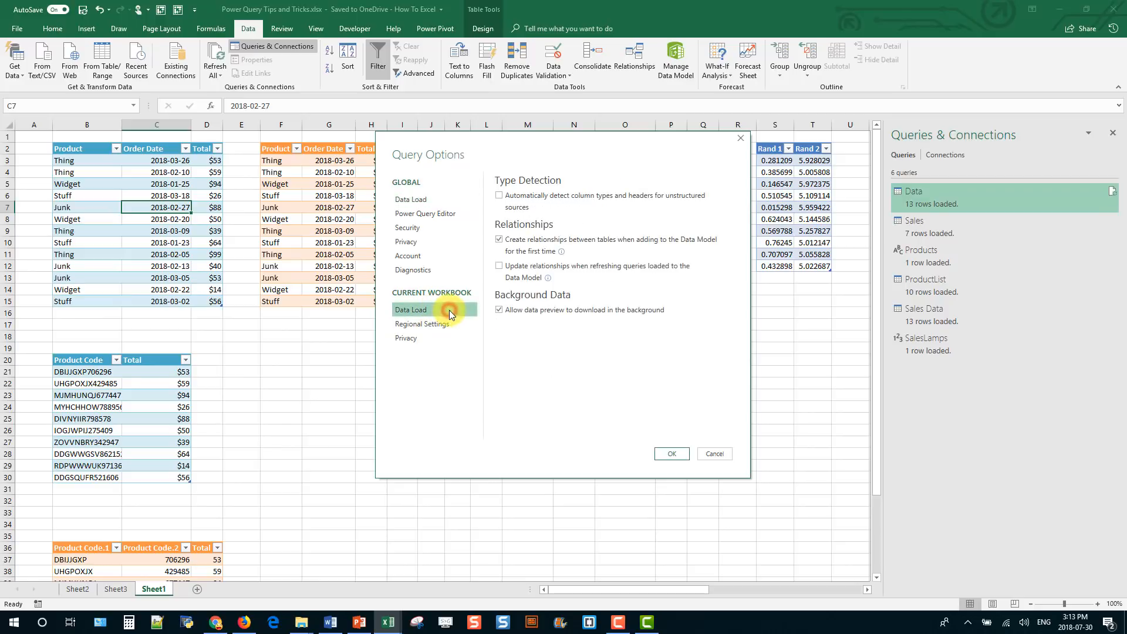
left_click(499, 240)
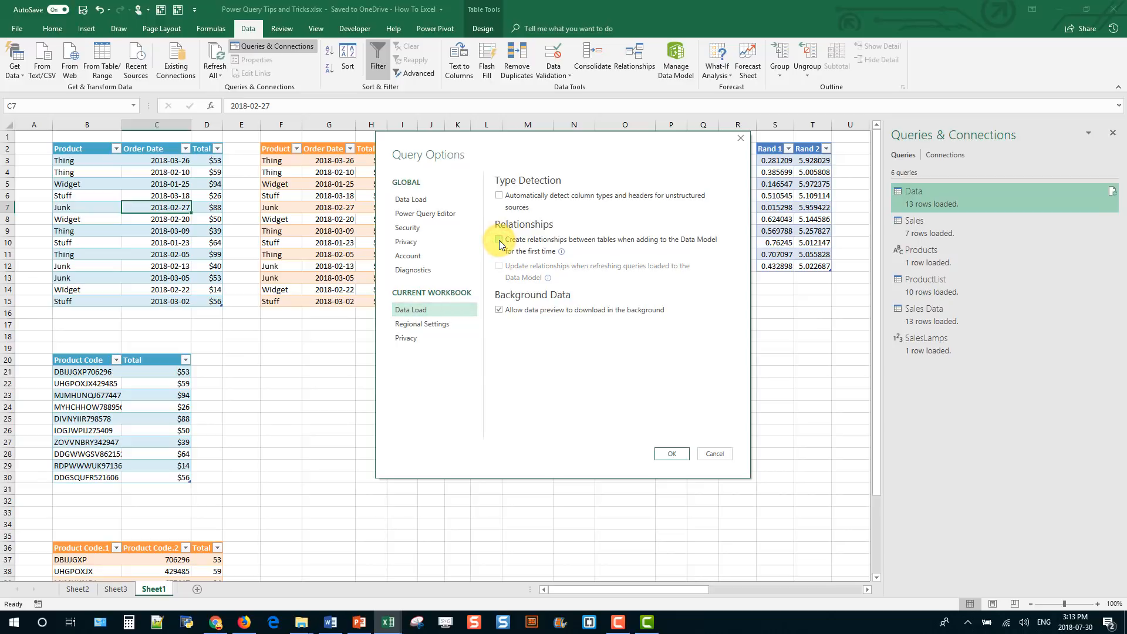